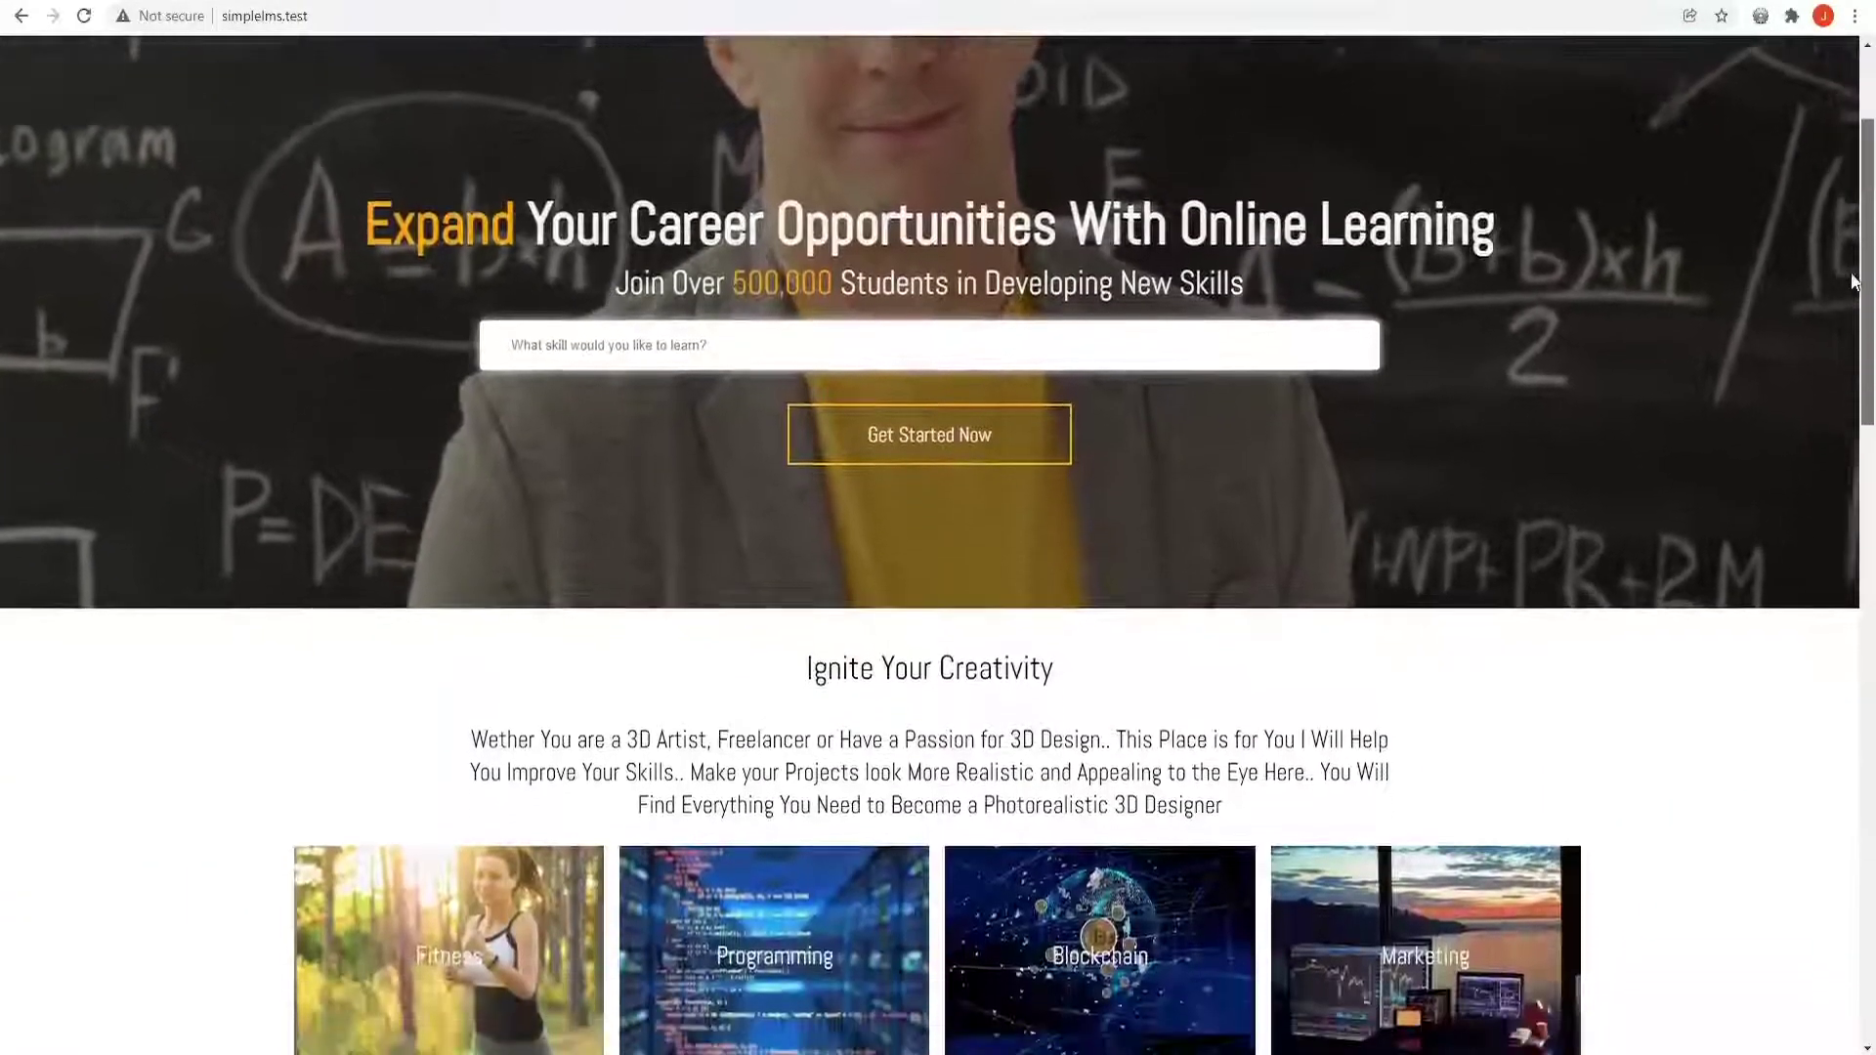
Scroll the LMS homepage, view the active eInstructor LMS Theme details, and start a new PHP line
{"action": "scroll", "coordinate": [1854, 283], "scroll_direction": "down", "scroll_amount": 7}
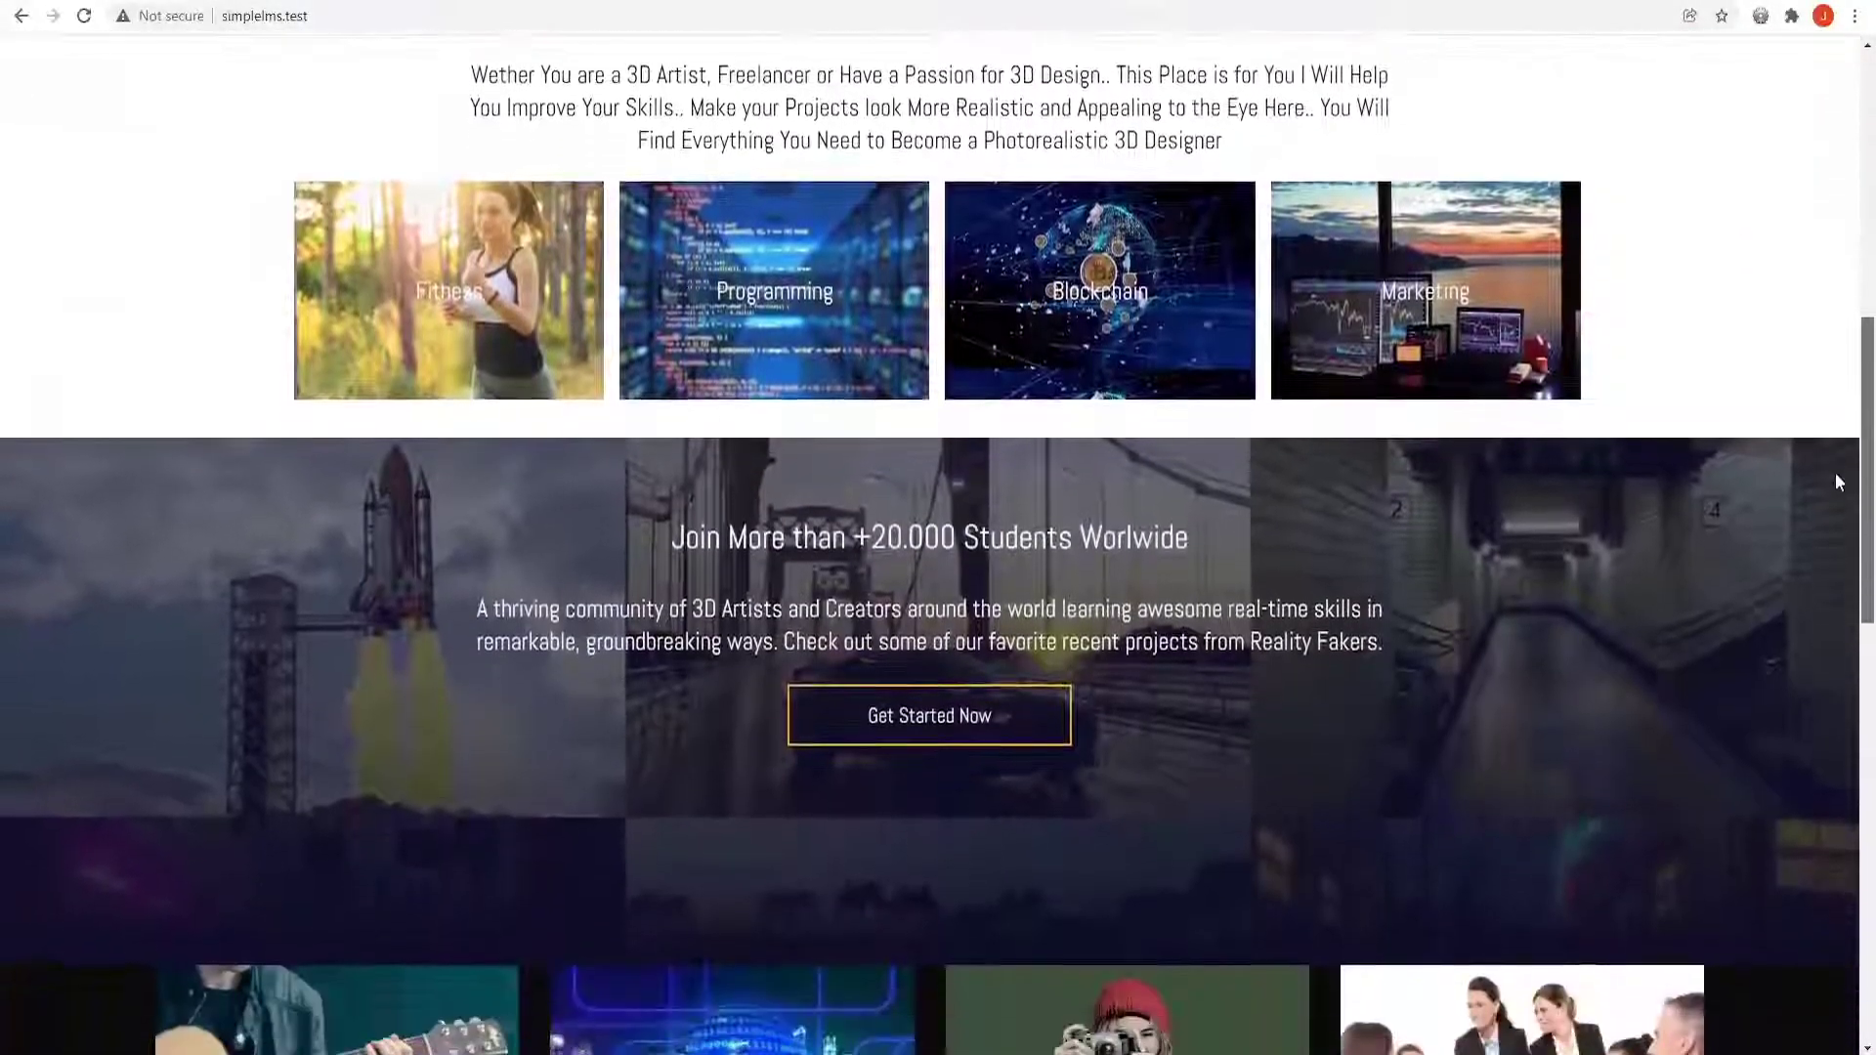
{"action": "scroll", "coordinate": [1838, 509], "scroll_direction": "down", "scroll_amount": 12}
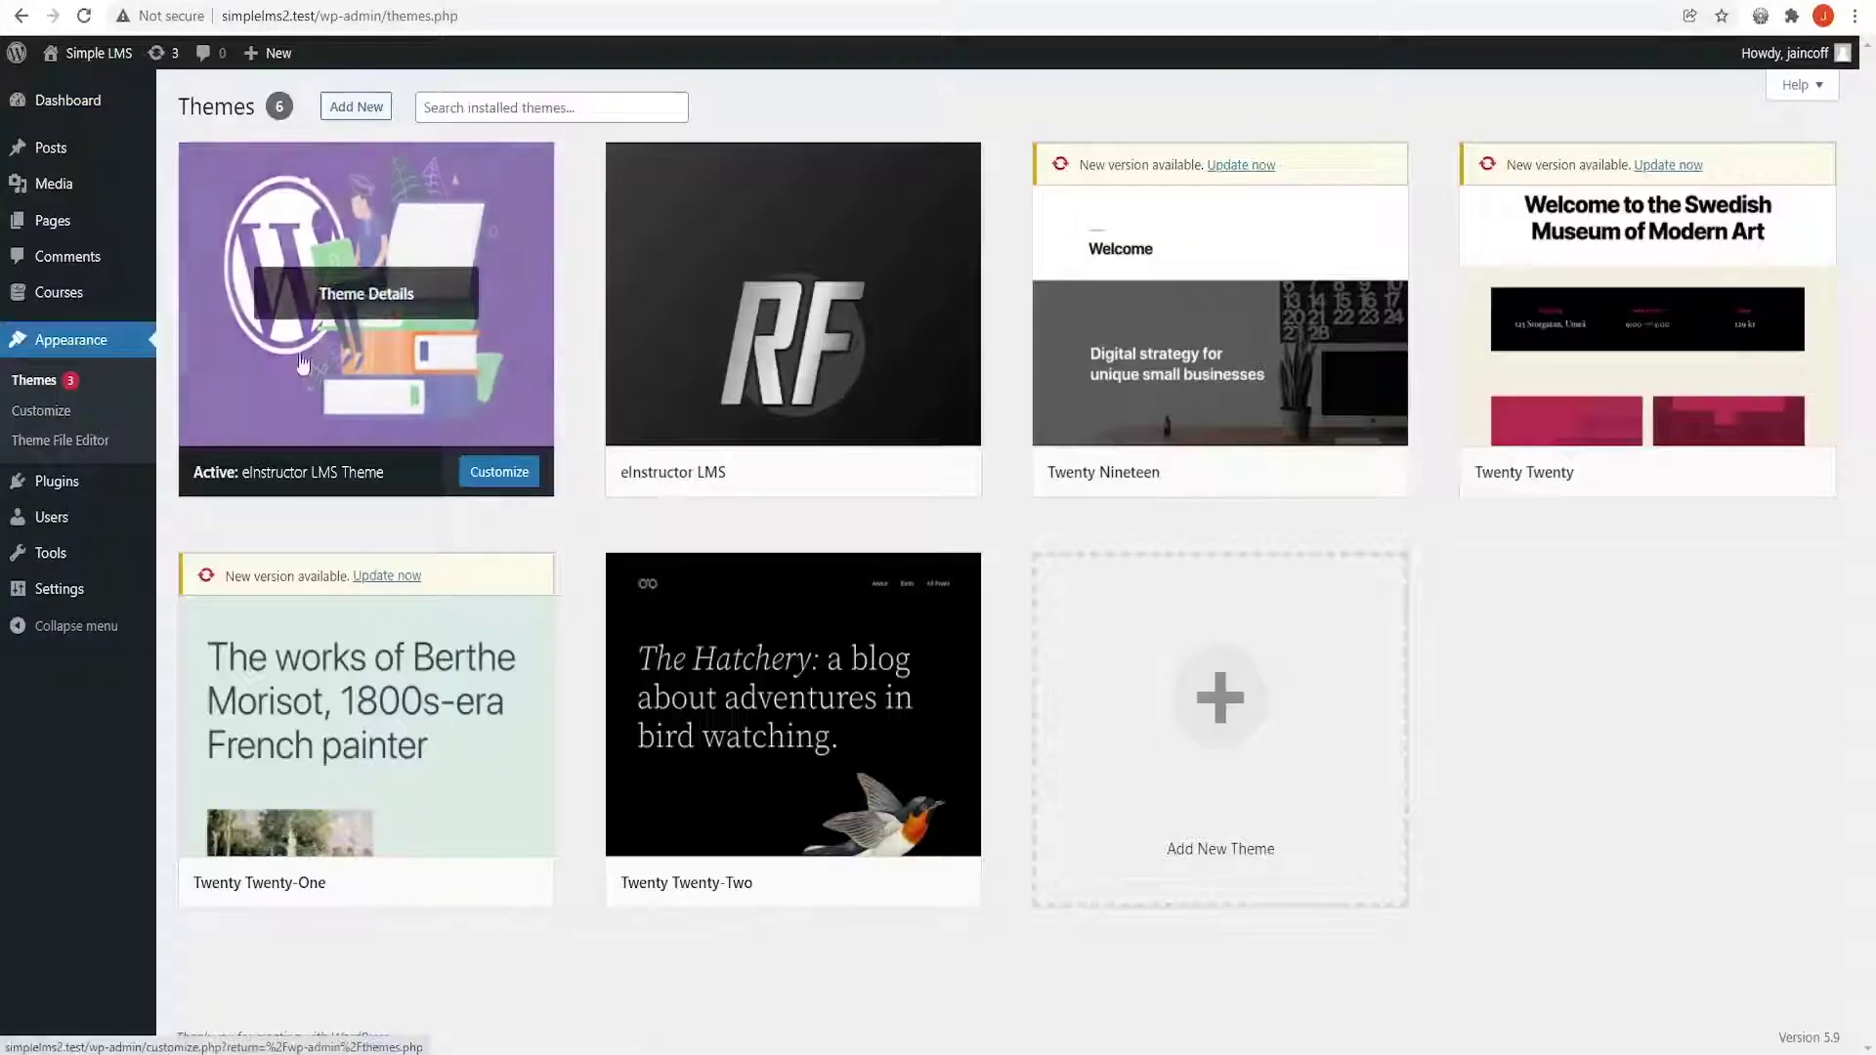
{"action": "left_click", "coordinate": [390, 283]}
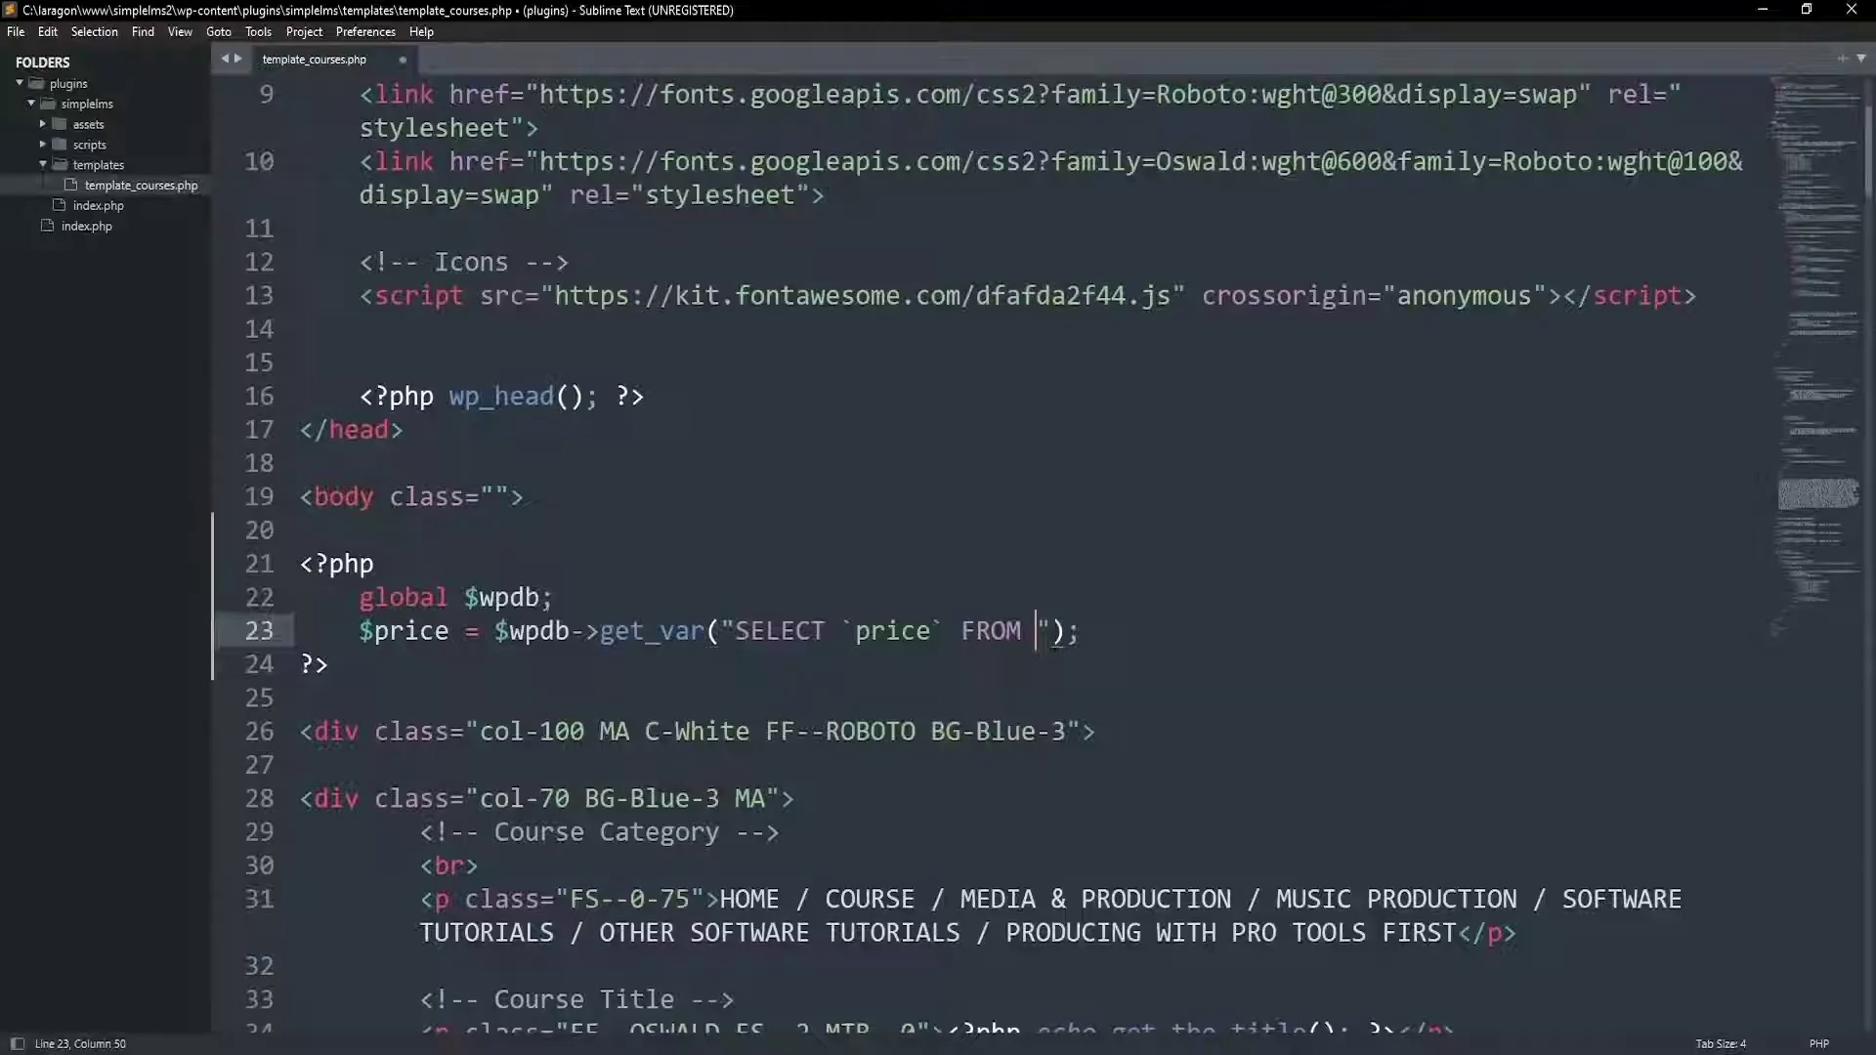
{"action": "key", "text": "Return"}
{"action": "type", "text": "$"}
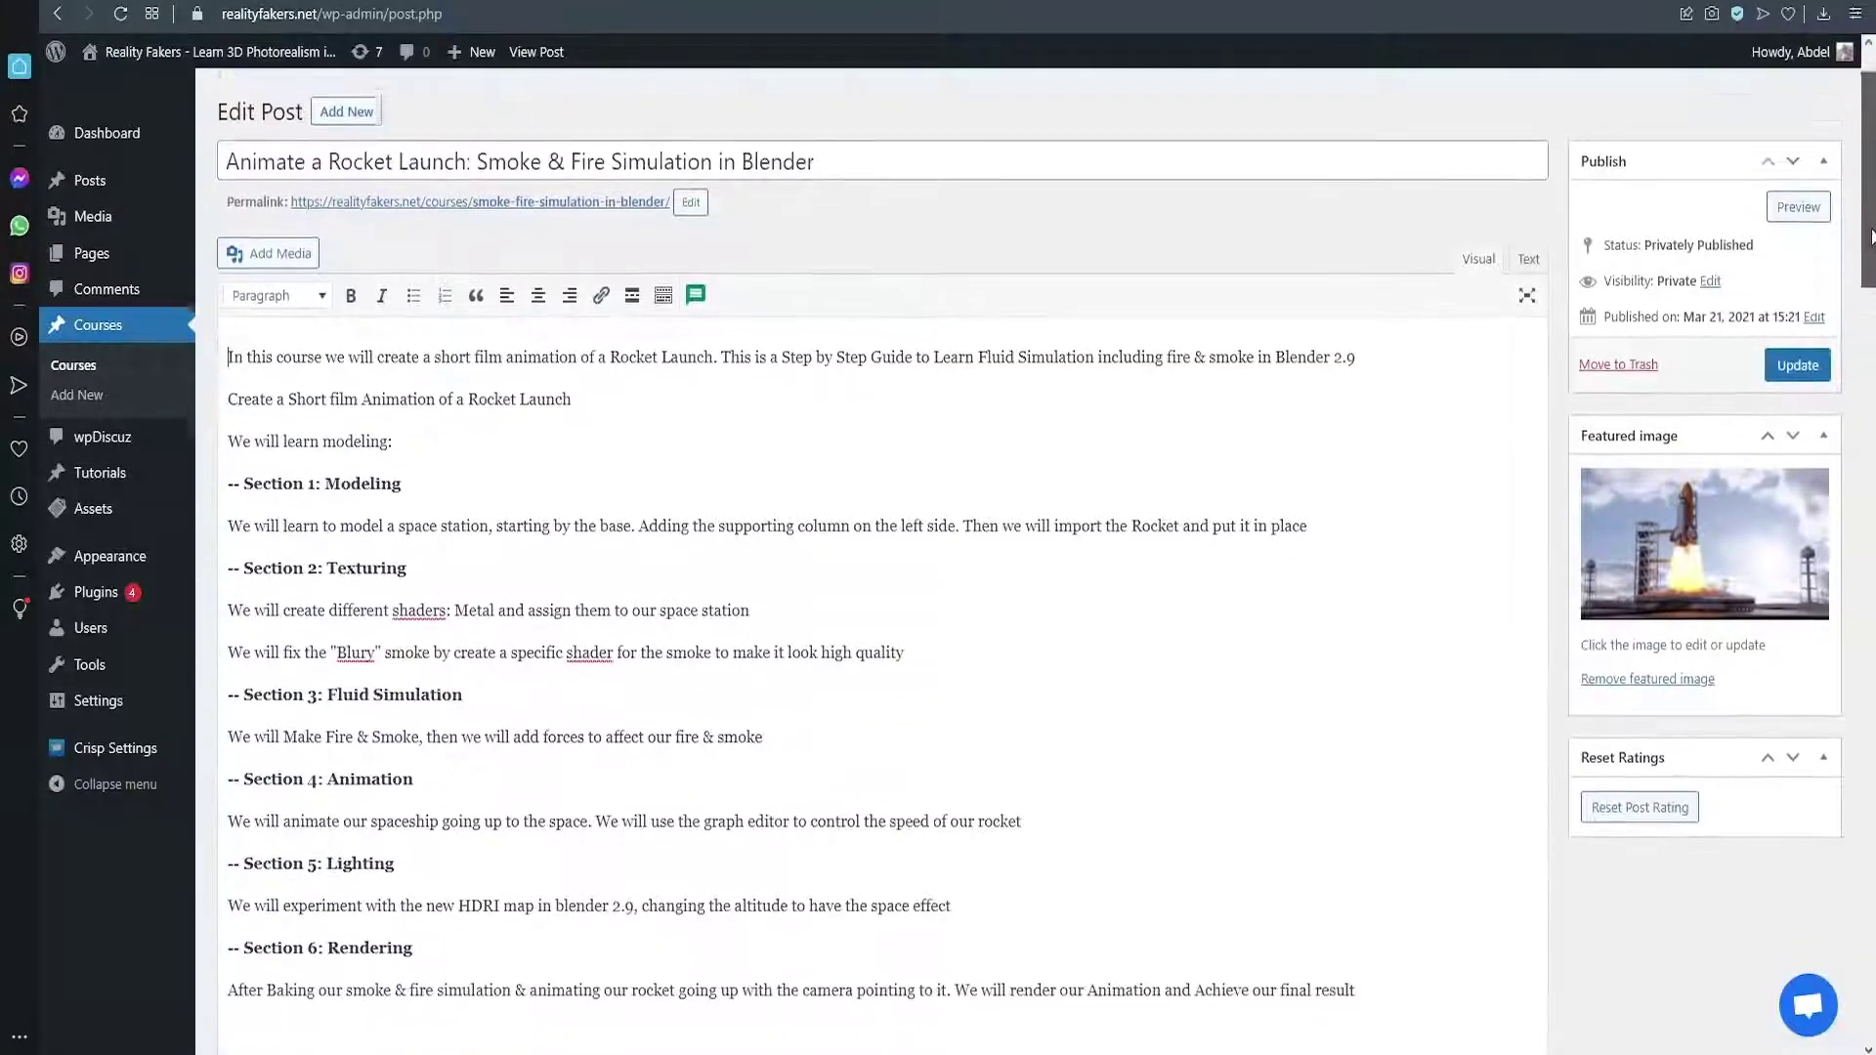
Scroll to the Forbes e-learning article and highlight its $325 Billion By 2025 figure
{"action": "scroll", "coordinate": [1869, 309], "scroll_direction": "down", "scroll_amount": 3}
{"action": "scroll", "coordinate": [1869, 309], "scroll_direction": "down", "scroll_amount": 10}
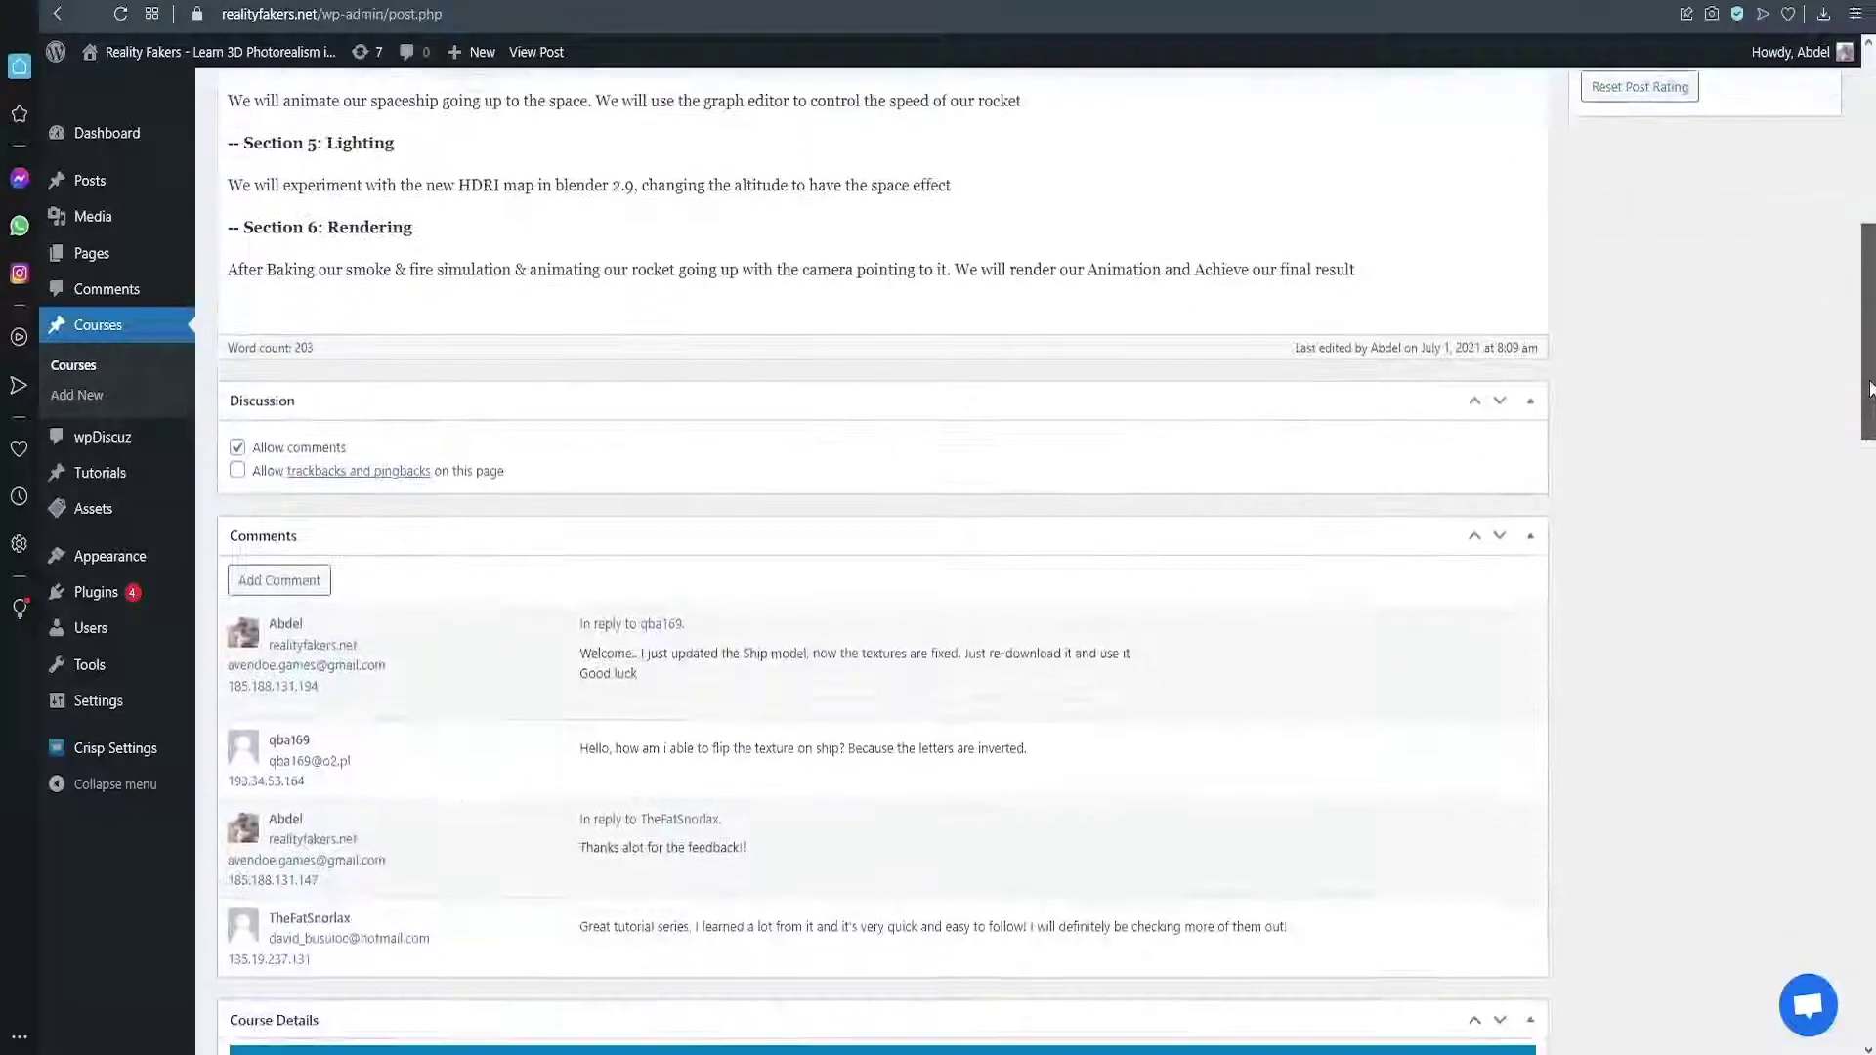
{"action": "scroll", "coordinate": [1870, 309], "scroll_direction": "down", "scroll_amount": 15}
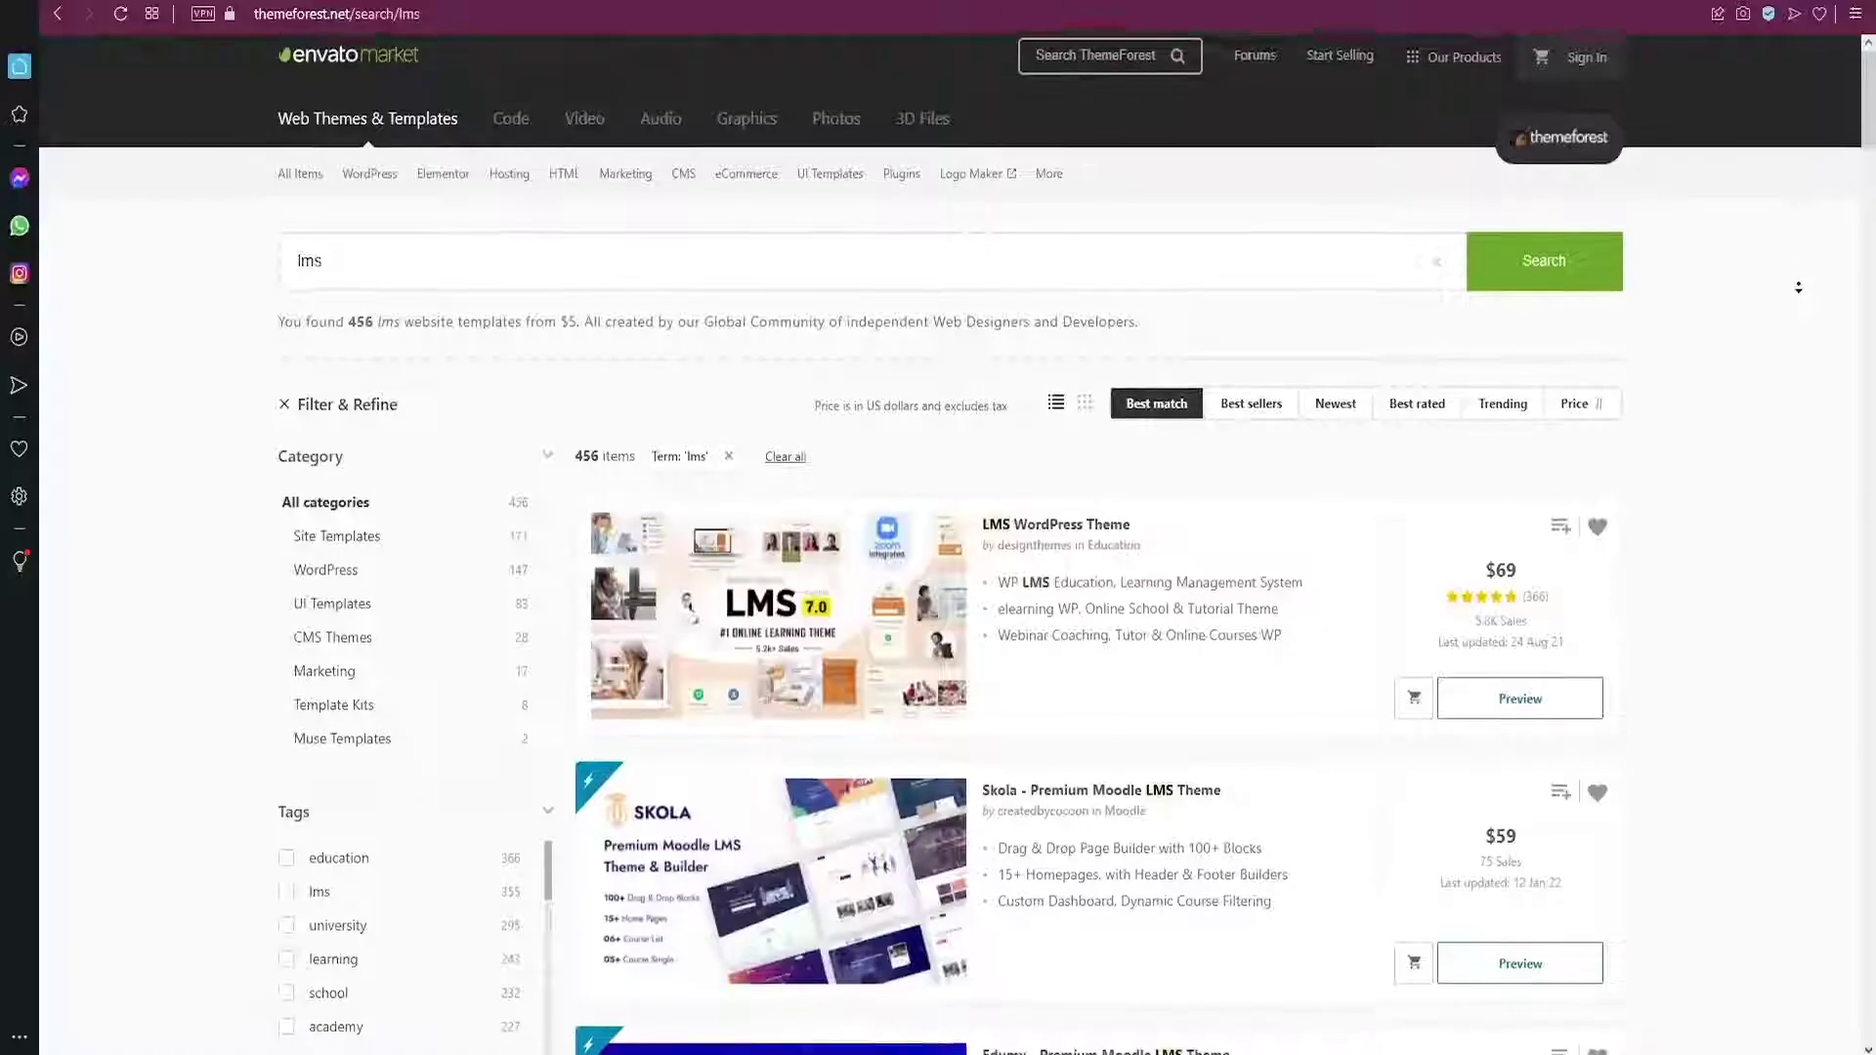
{"action": "scroll", "coordinate": [1797, 311], "scroll_direction": "down", "scroll_amount": 5}
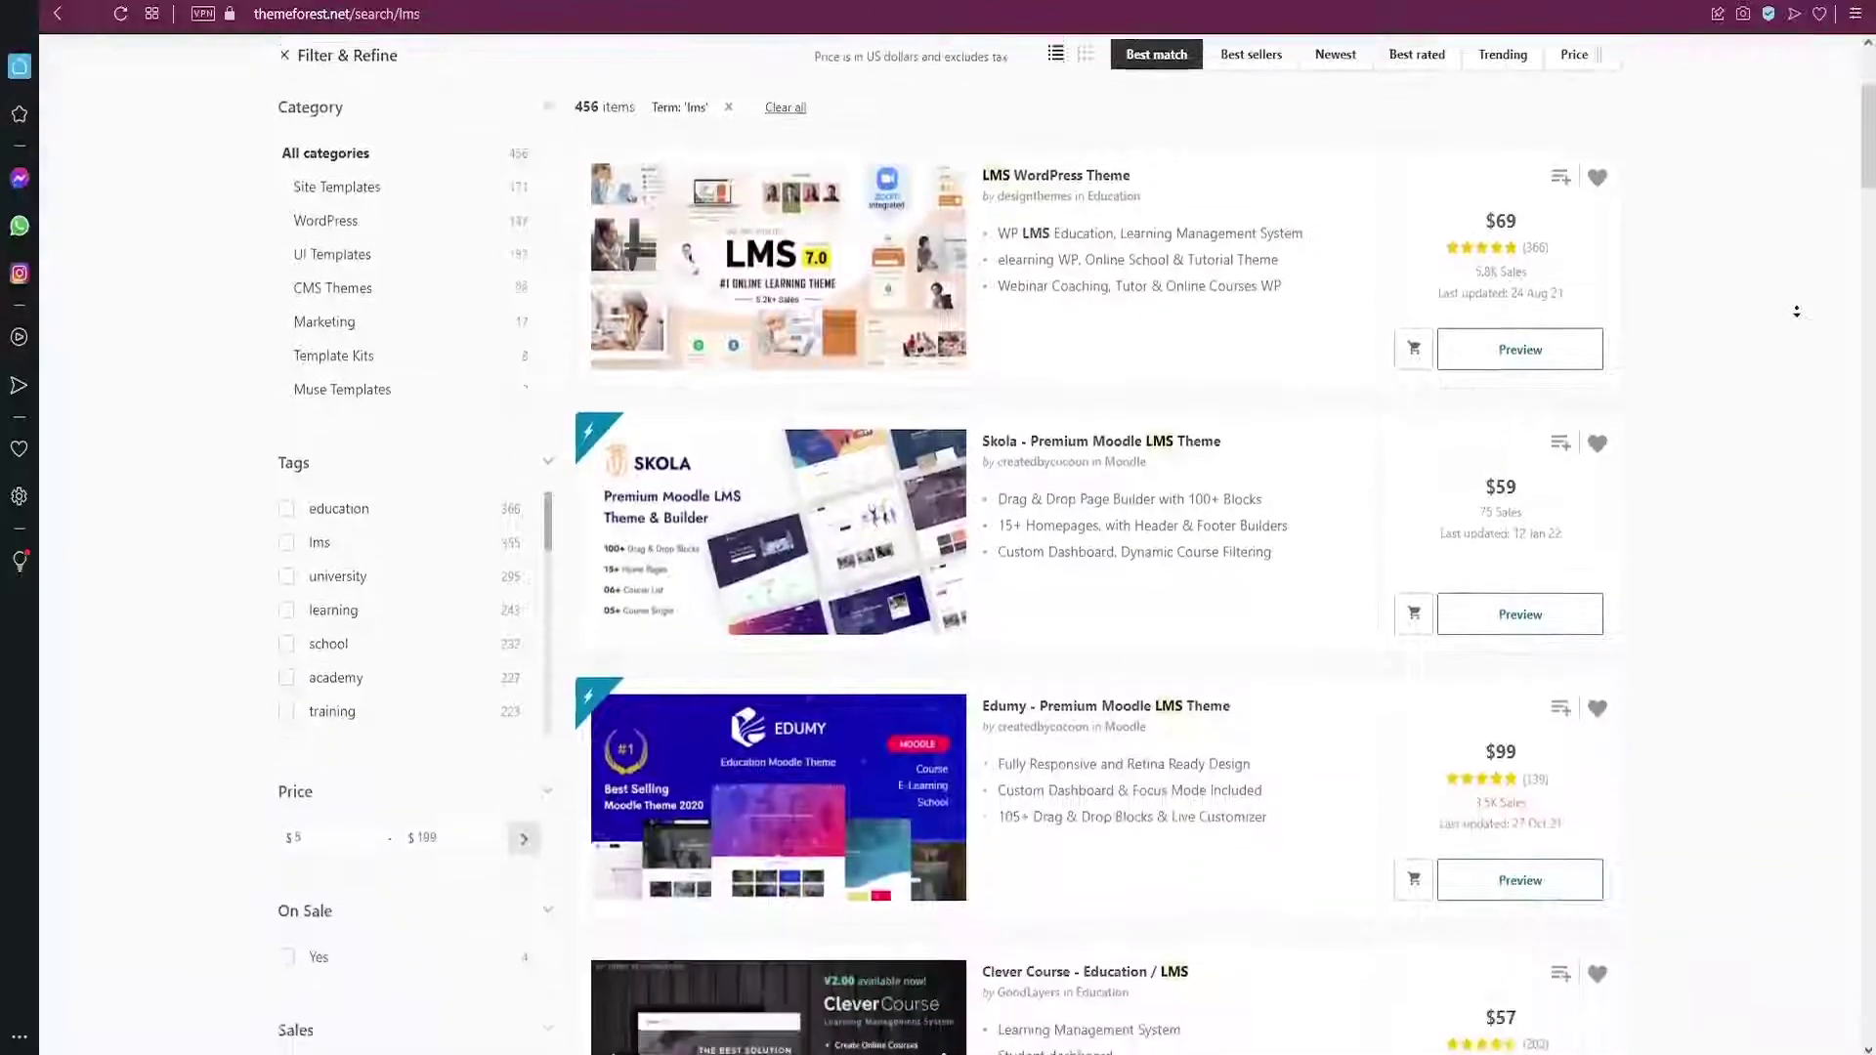
{"action": "scroll", "coordinate": [1796, 311], "scroll_direction": "down", "scroll_amount": 5}
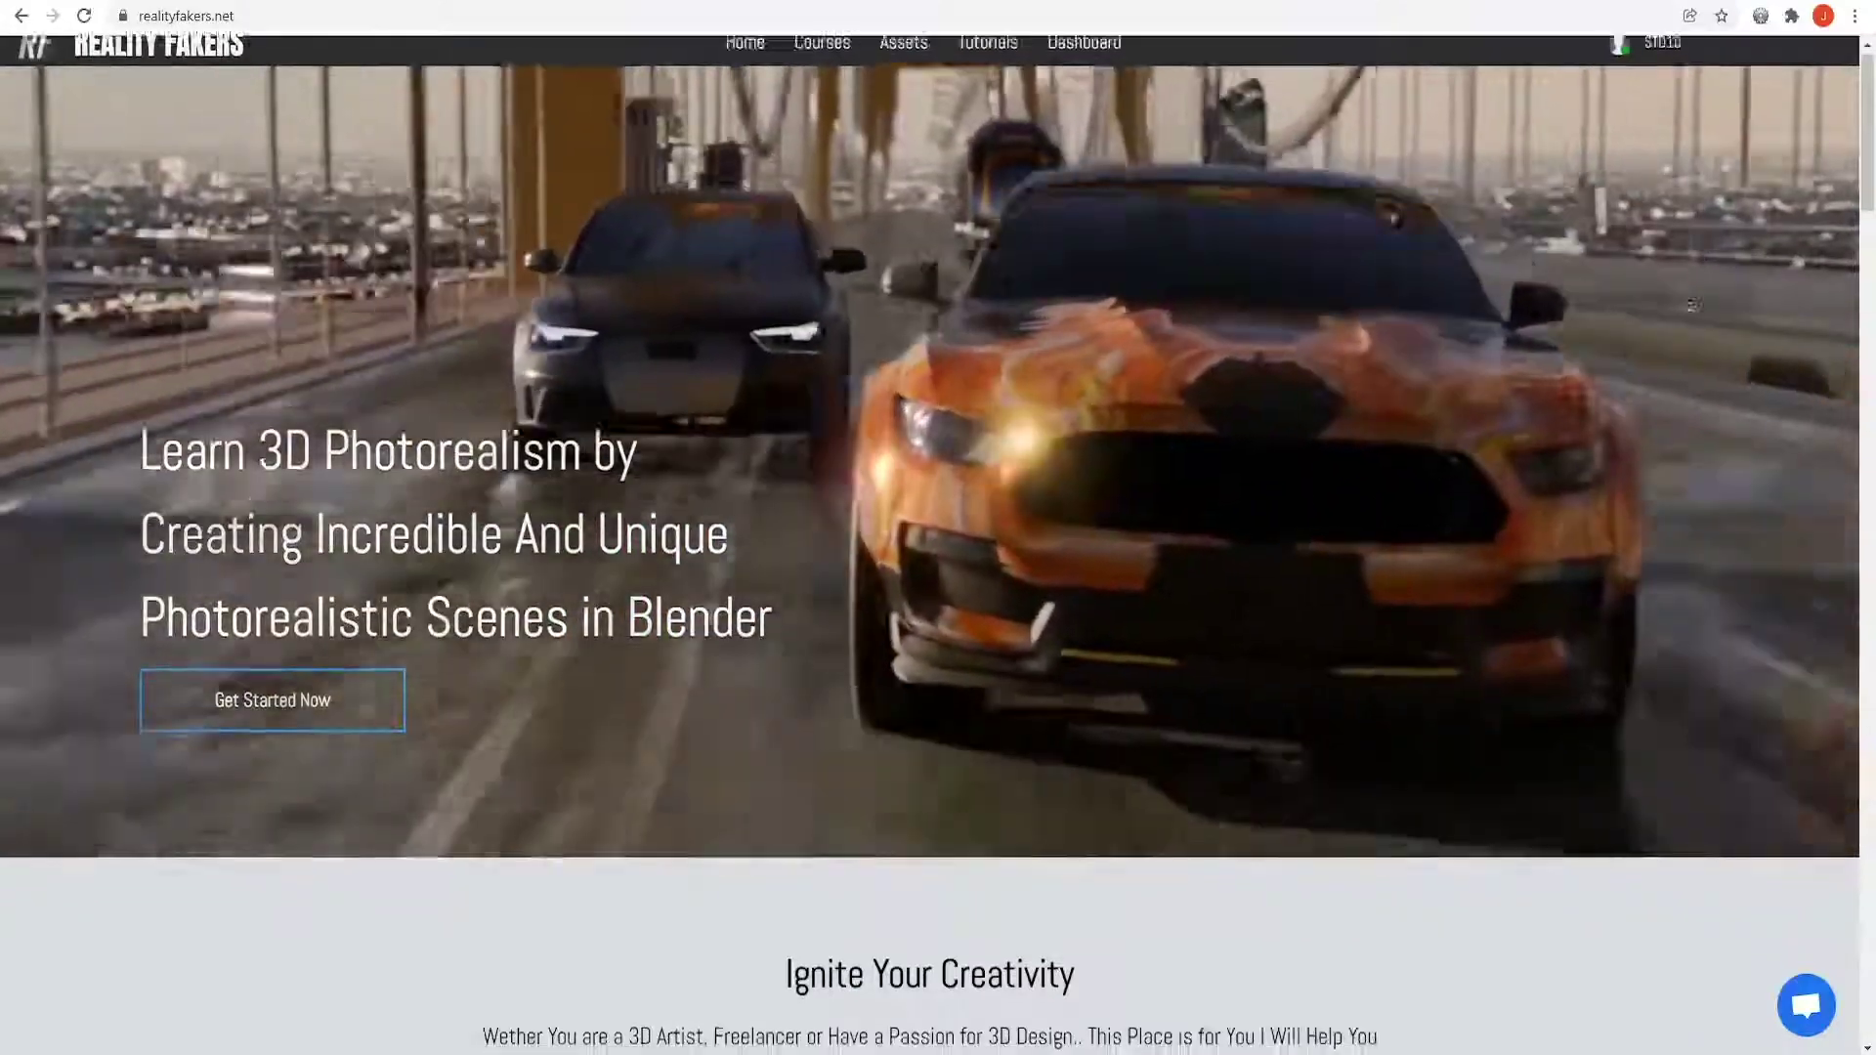
{"action": "scroll", "coordinate": [1440, 335], "scroll_direction": "down", "scroll_amount": 8}
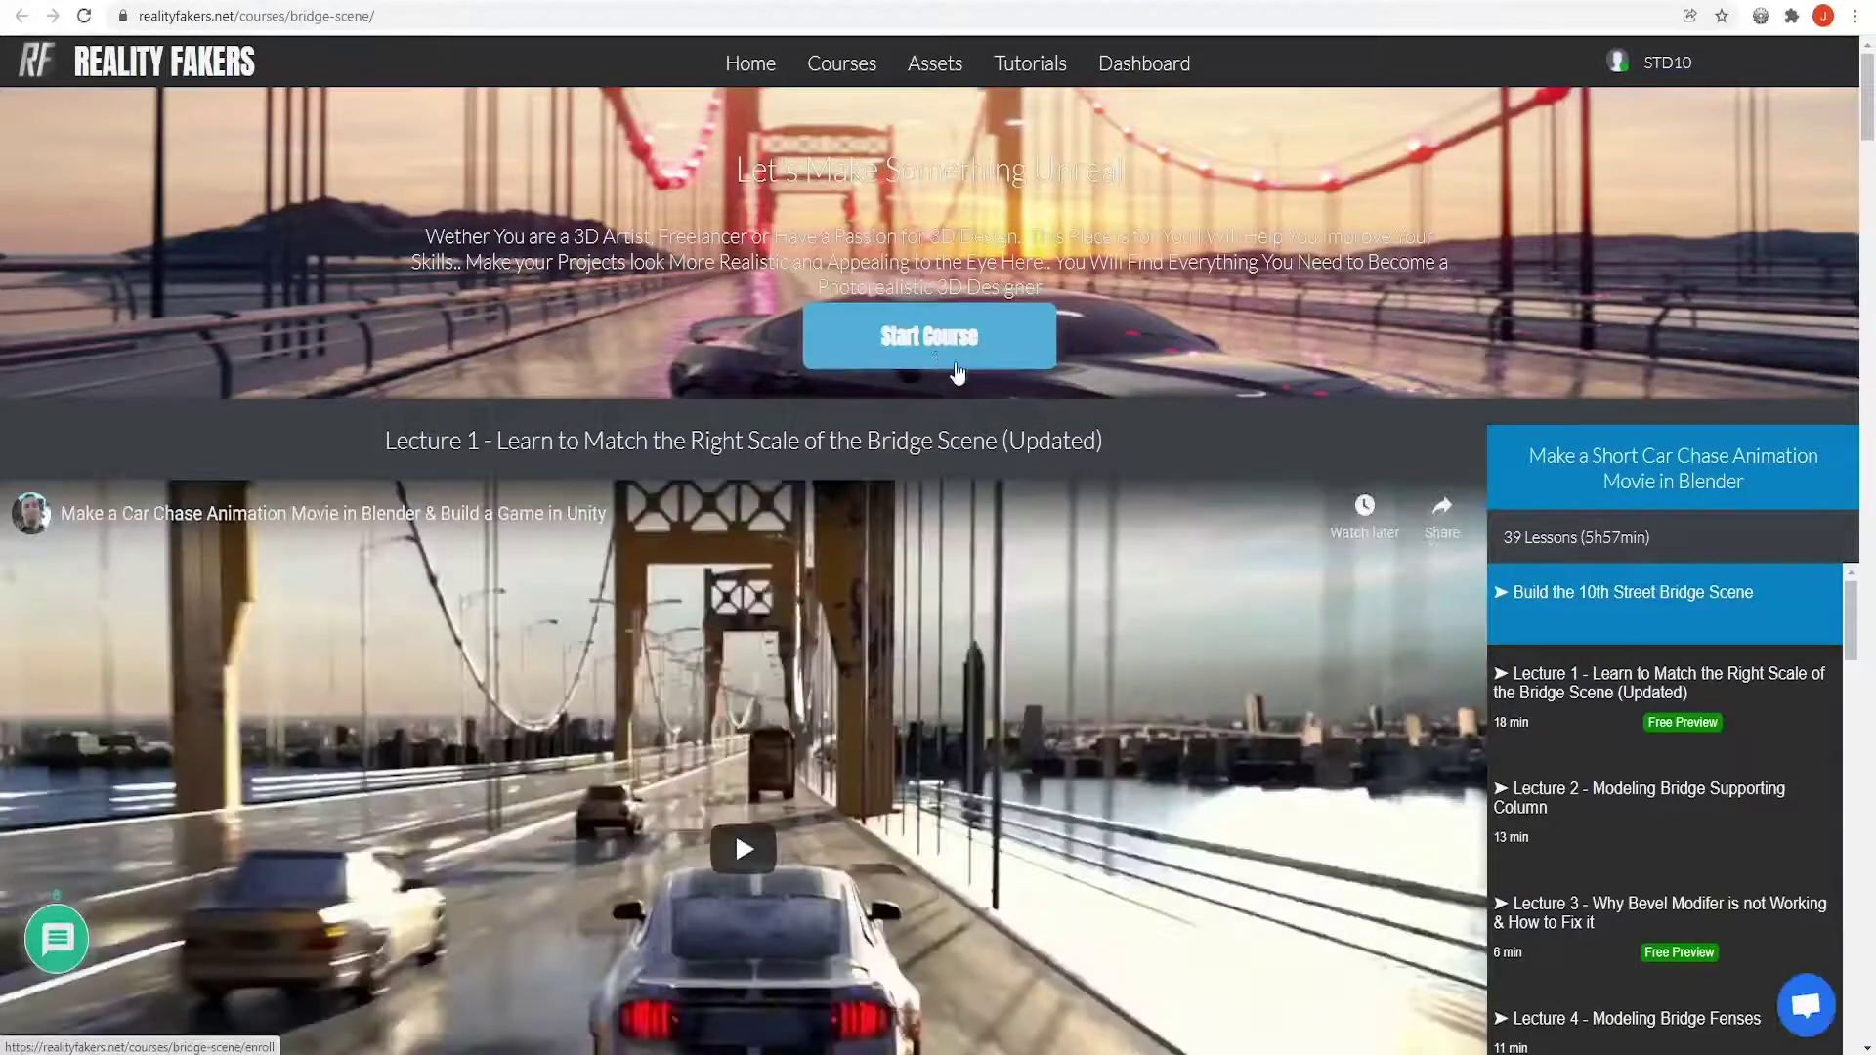
{"action": "scroll", "coordinate": [955, 379], "scroll_direction": "down", "scroll_amount": 5}
{"action": "scroll", "coordinate": [1719, 390], "scroll_direction": "down", "scroll_amount": 6}
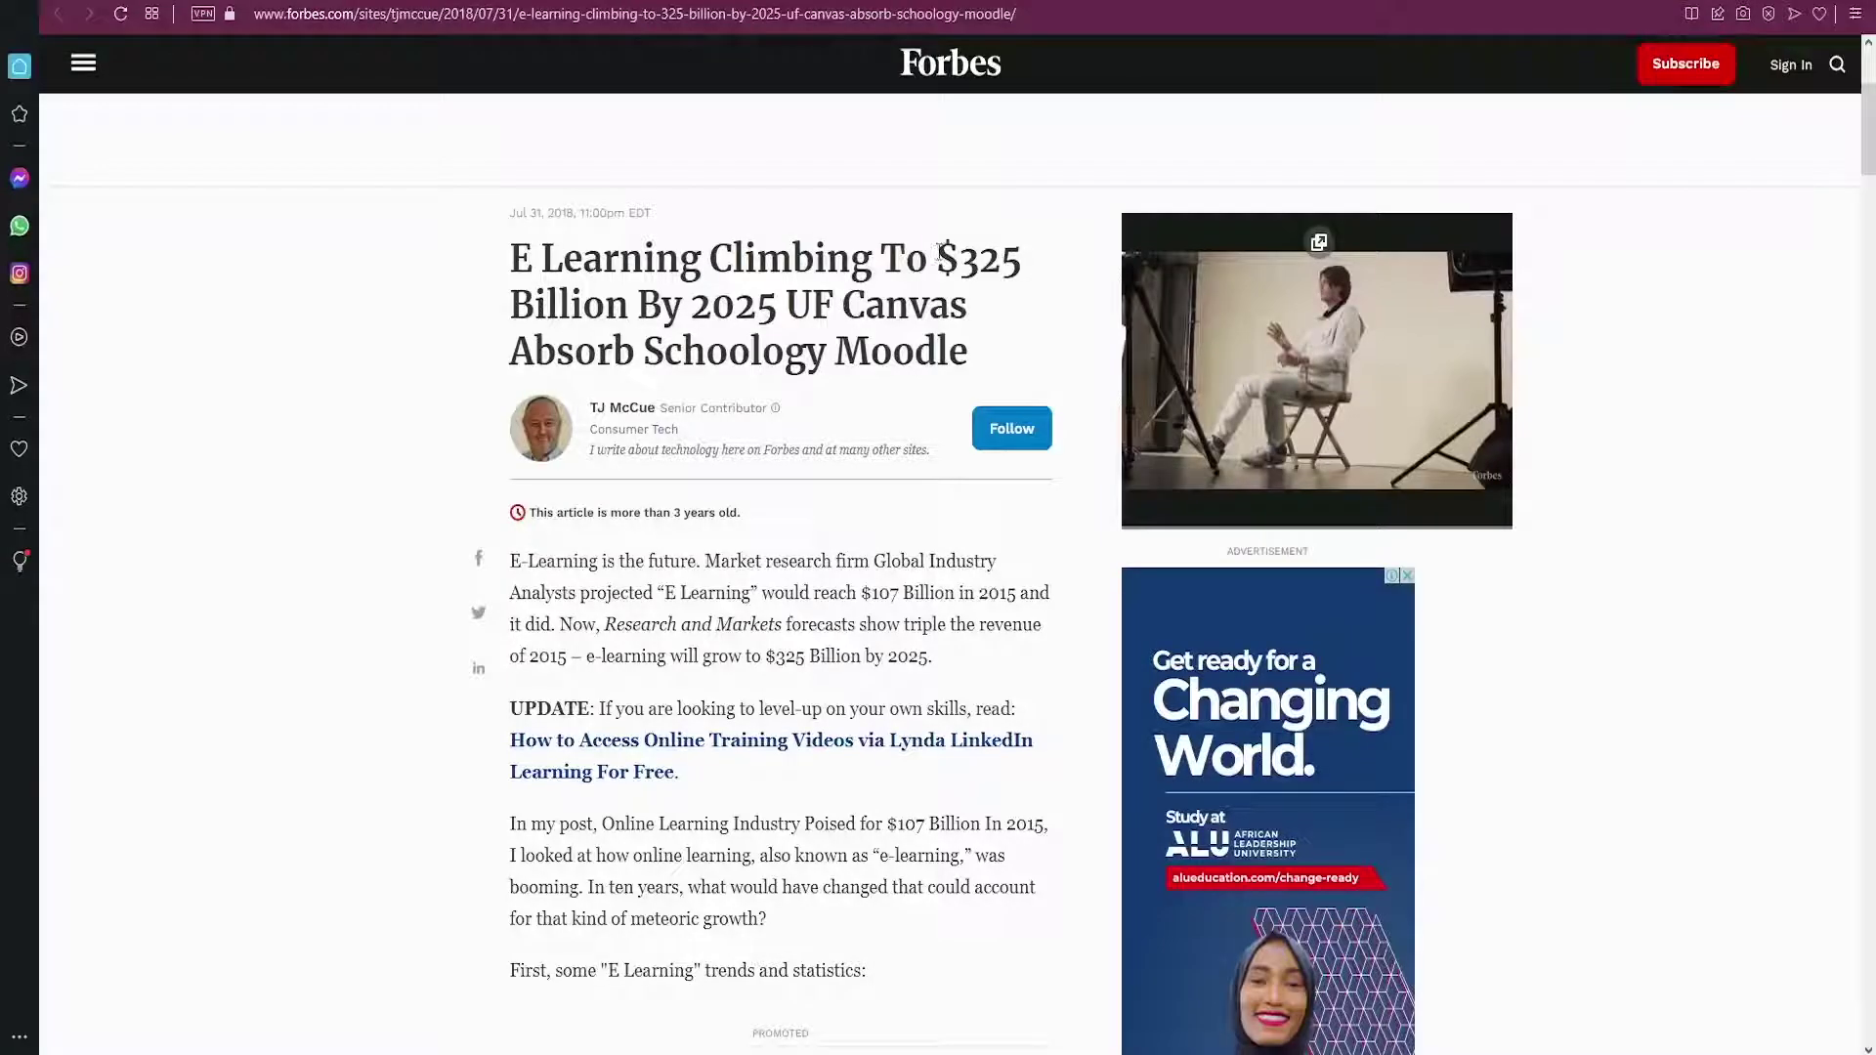
{"action": "left_click_drag", "start_coordinate": [937, 262], "coordinate": [979, 262]}
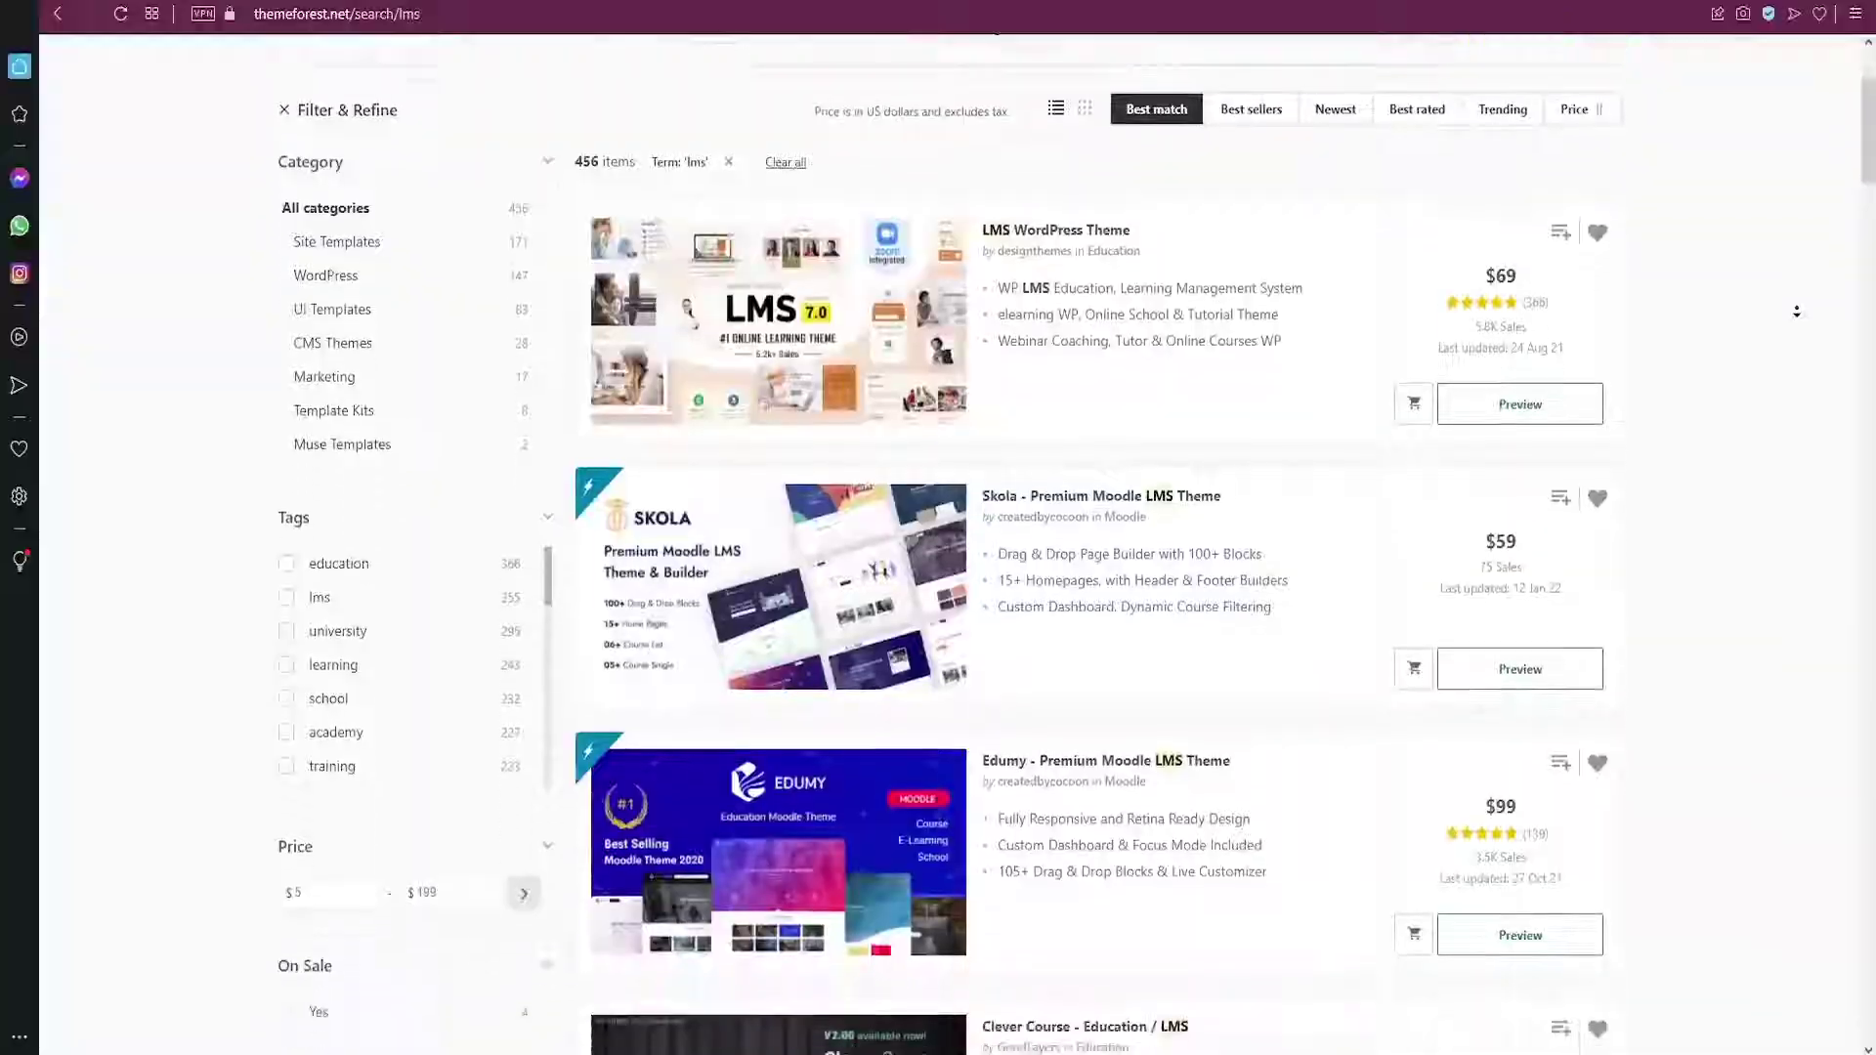
Scroll through the ThemeForest 'lms' results and the WPLMS product page
{"action": "scroll", "coordinate": [1796, 311], "scroll_direction": "down", "scroll_amount": 8}
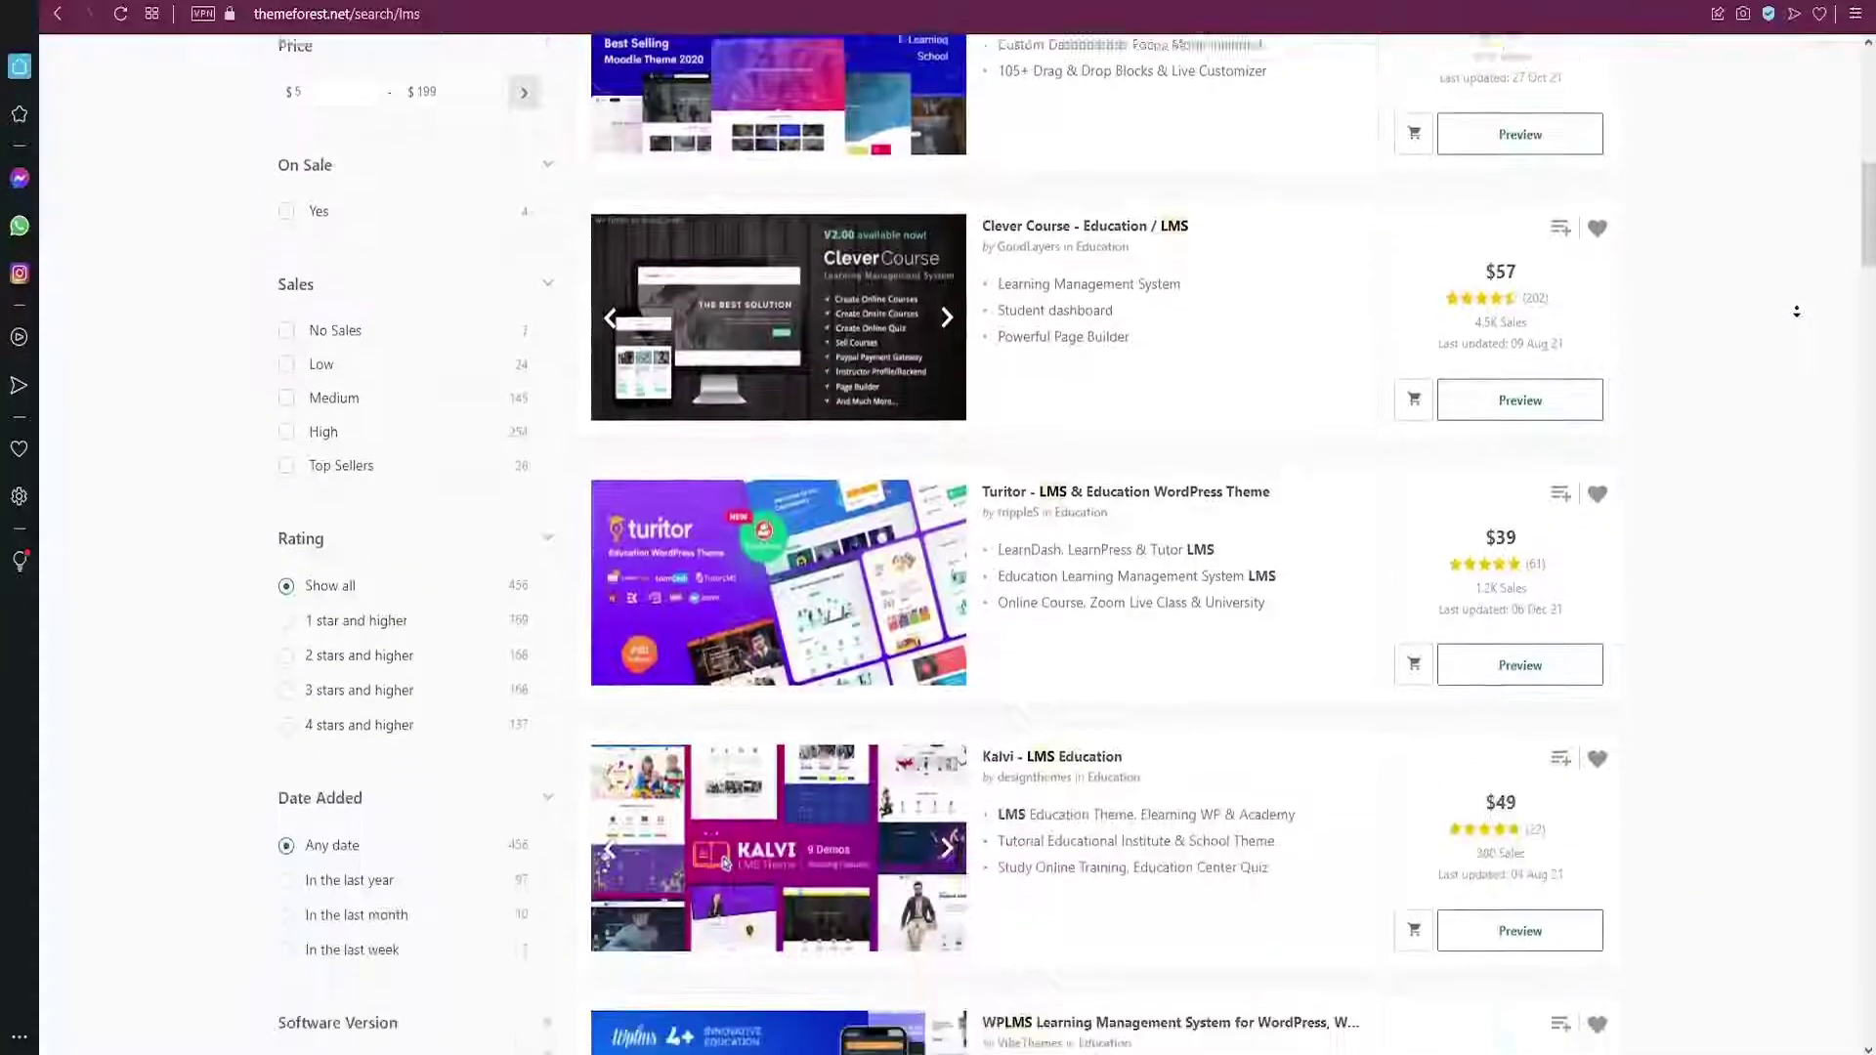
{"action": "scroll", "coordinate": [726, 658], "scroll_direction": "down", "scroll_amount": 6}
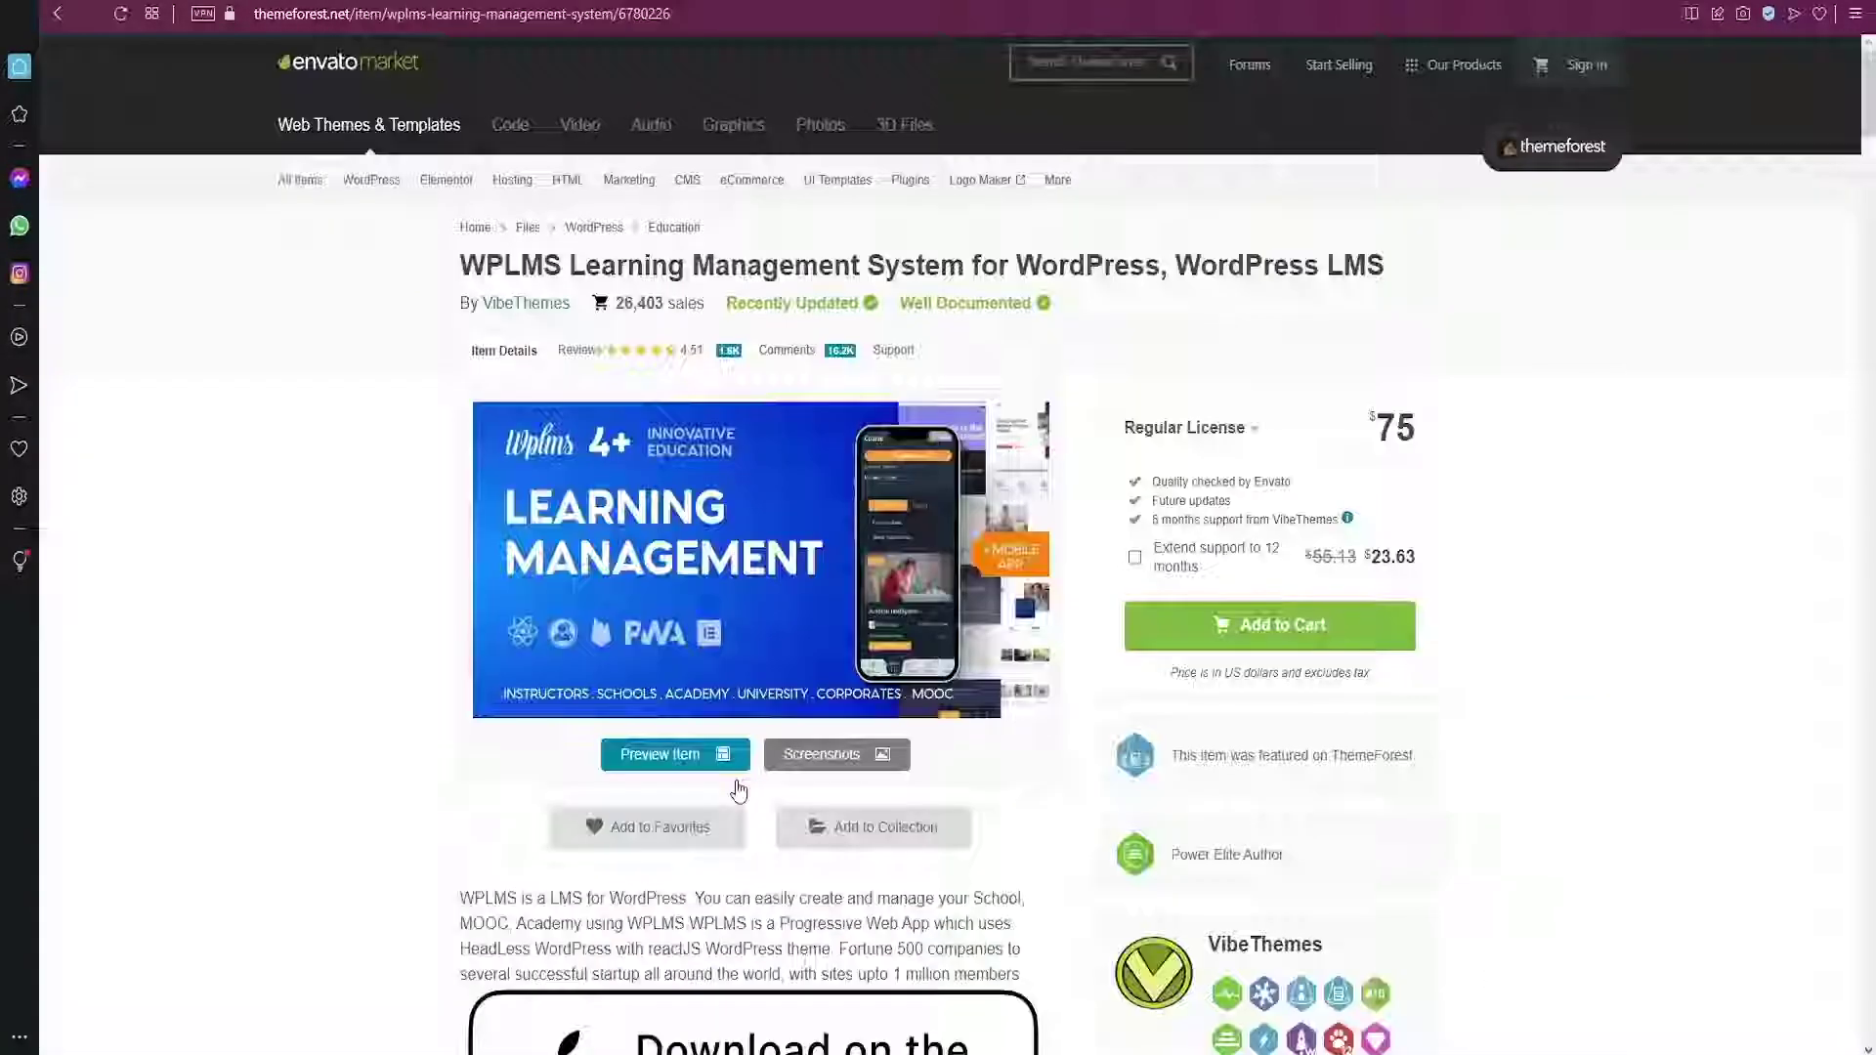
{"action": "scroll", "coordinate": [880, 587], "scroll_direction": "down", "scroll_amount": 7}
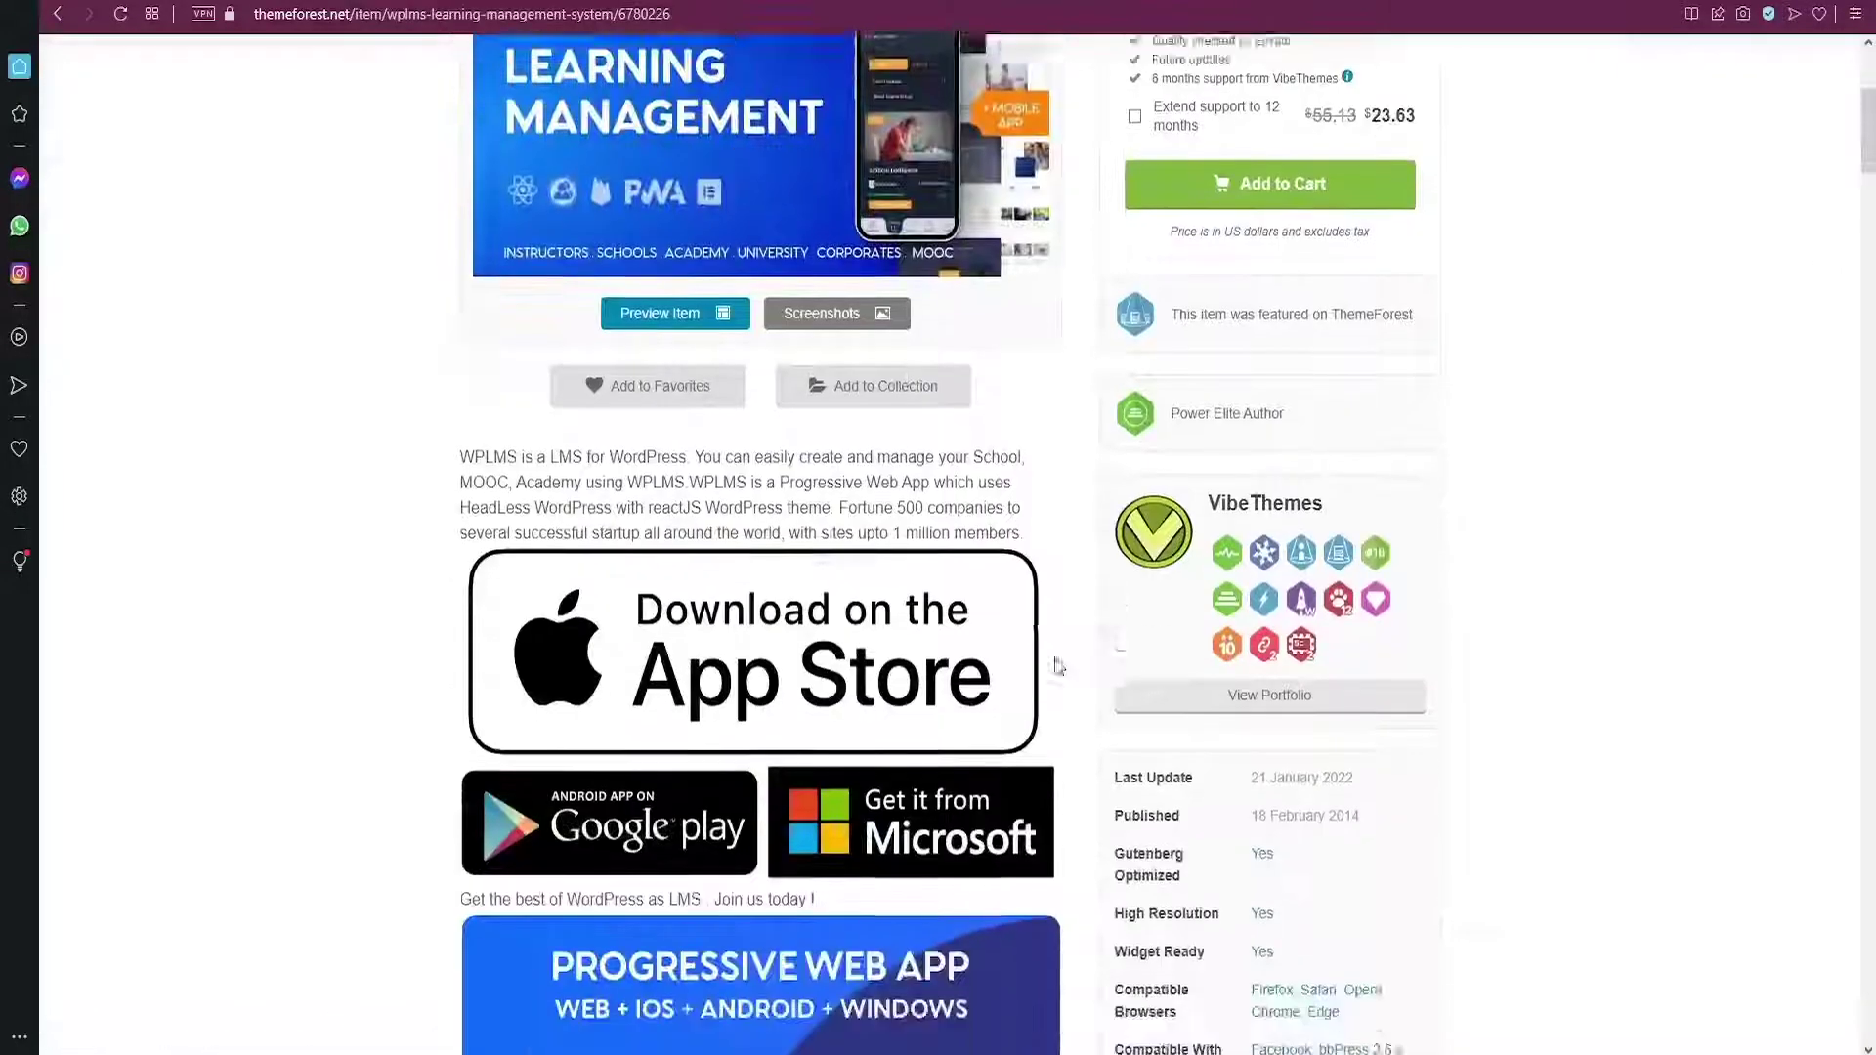
{"action": "scroll", "coordinate": [1055, 665], "scroll_direction": "down", "scroll_amount": 20}
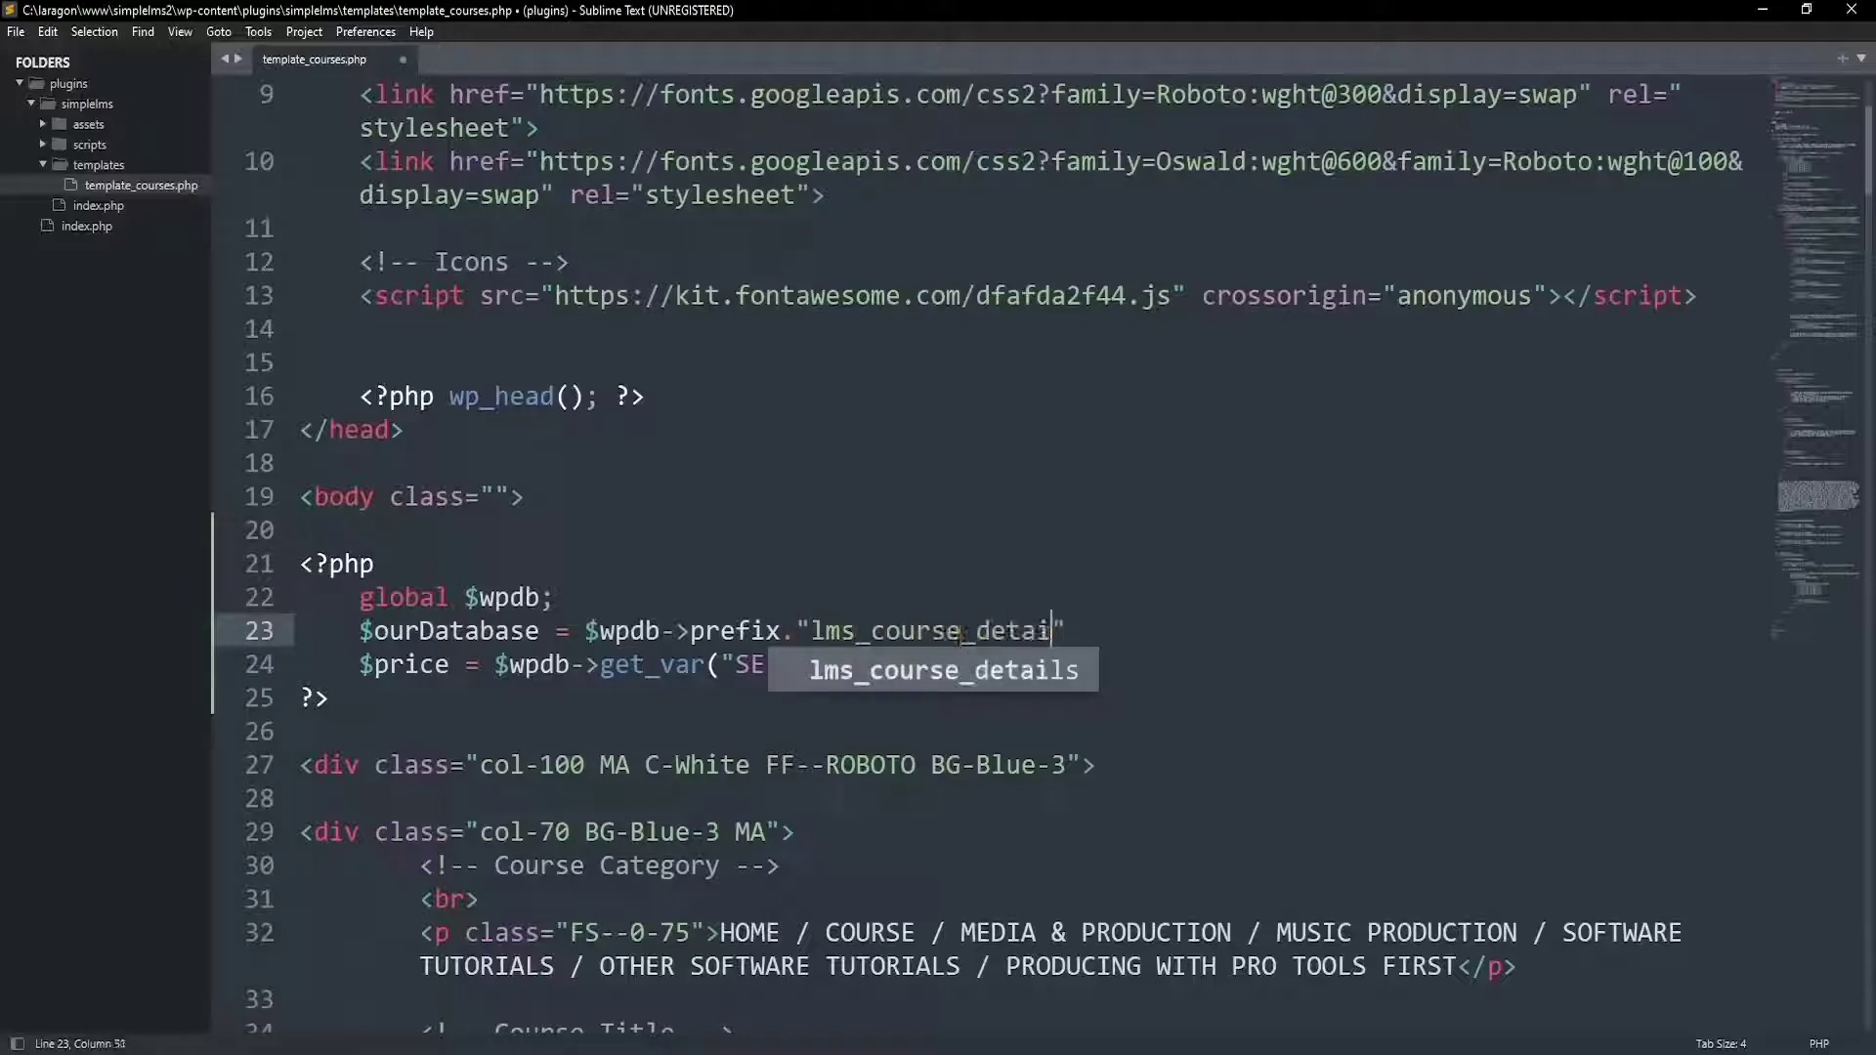
Complete the table name as "lms_course_details"; and place the cursor after FROM on line 24
{"action": "type", "text": "ls\";"}
{"action": "left_click", "coordinate": [1038, 664]}
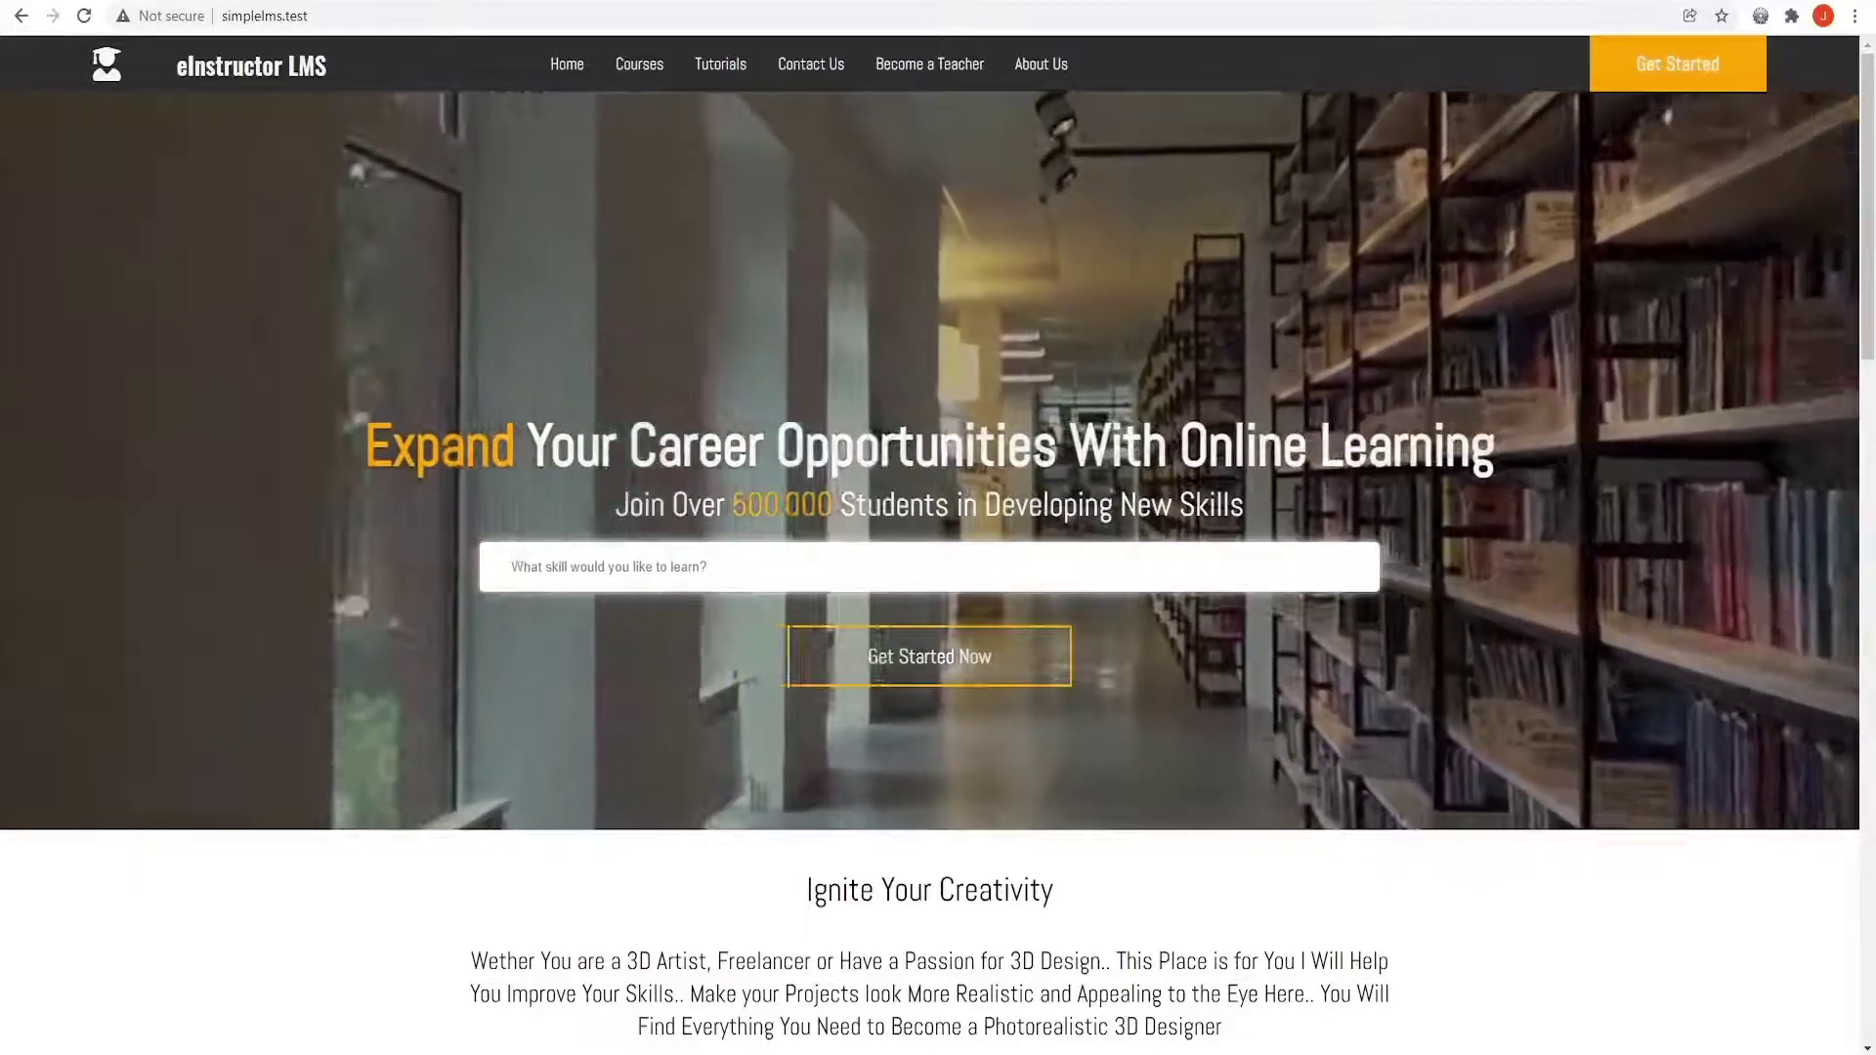
{"action": "left_click_drag", "start_coordinate": [542, 67], "coordinate": [1071, 66]}
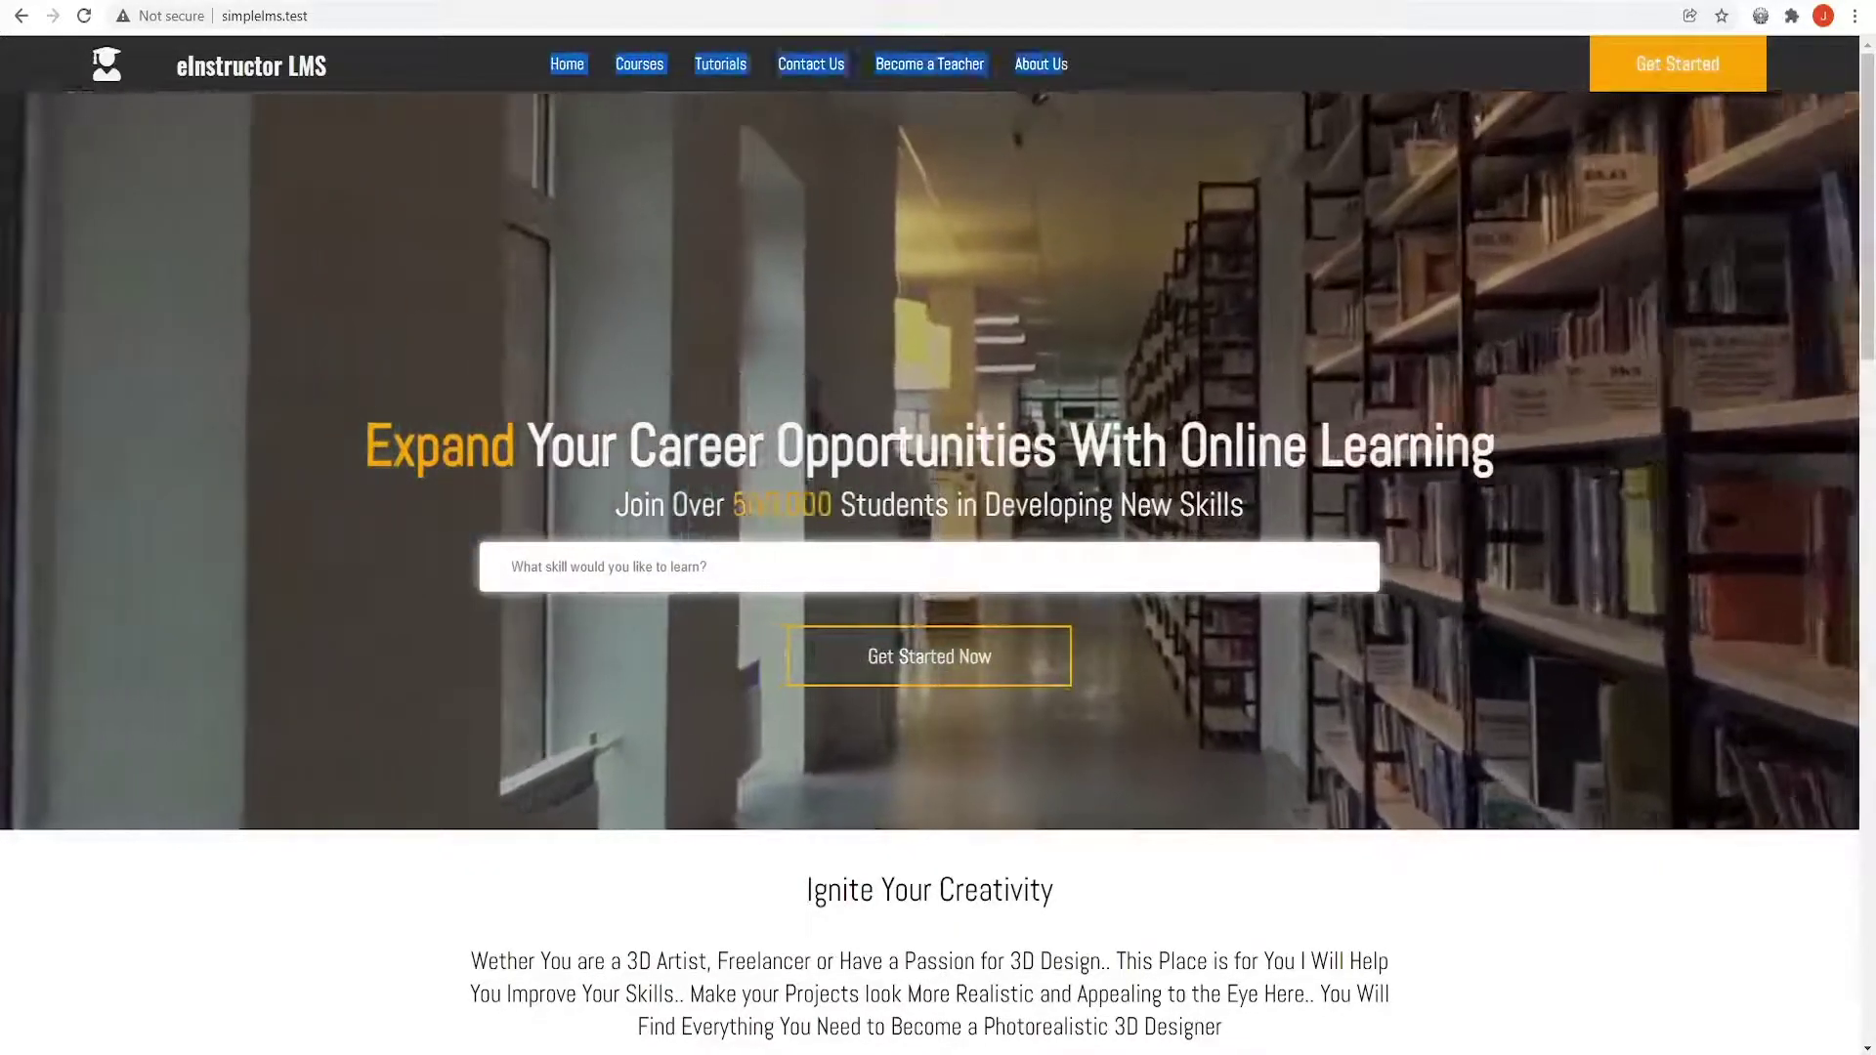
{"action": "left_click", "coordinate": [1064, 128]}
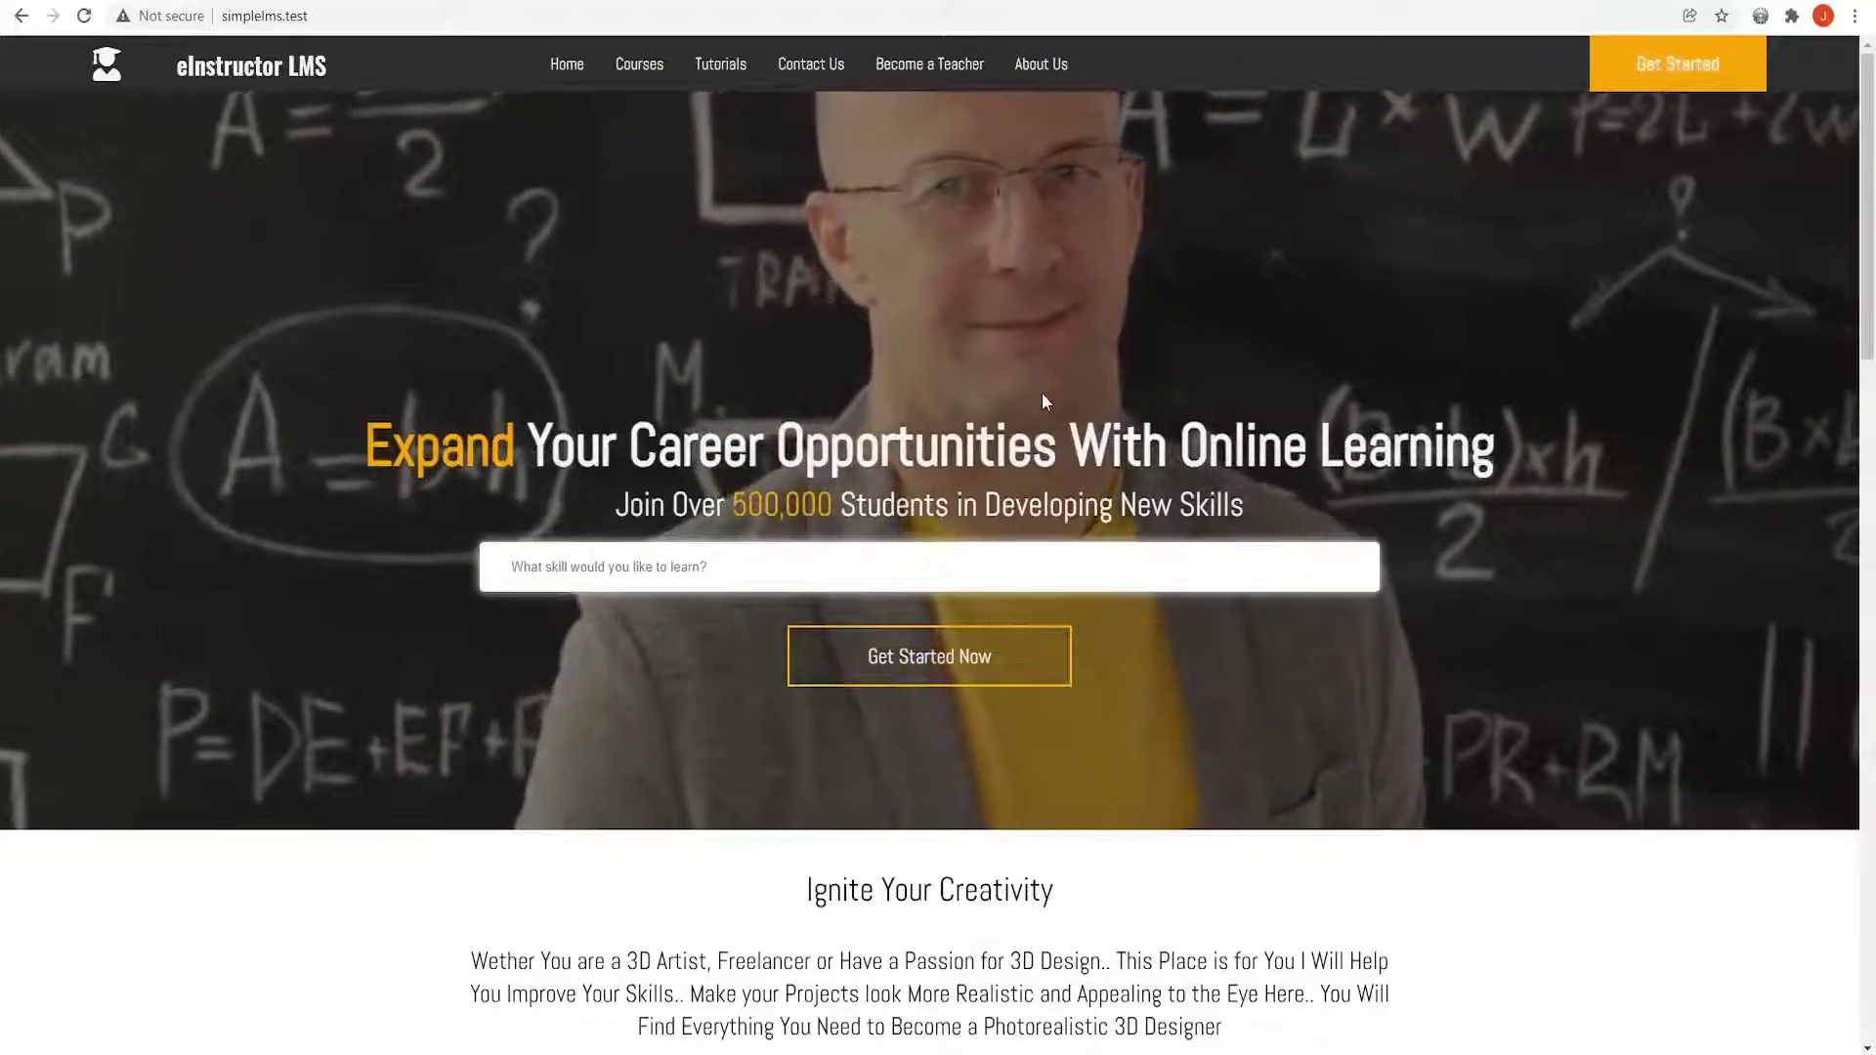
{"action": "triple_click", "coordinate": [1035, 444]}
{"action": "left_click", "coordinate": [989, 567]}
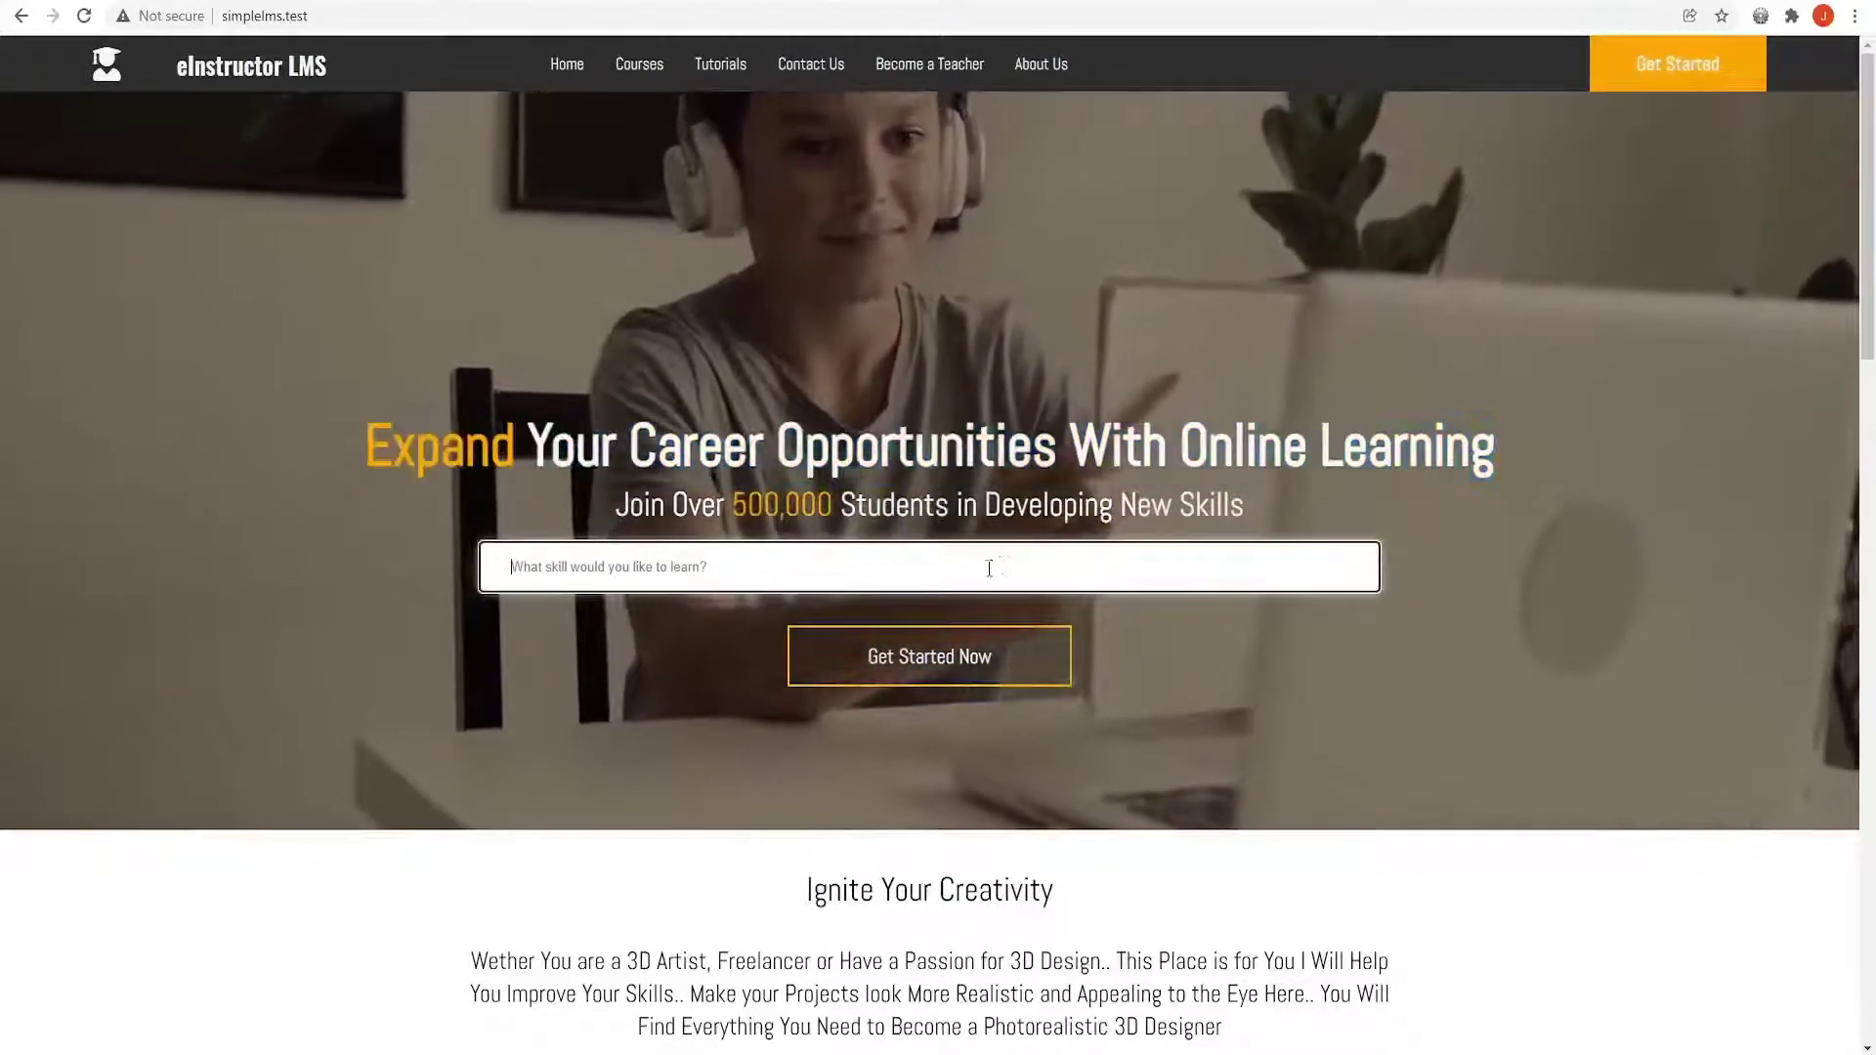
{"action": "type", "text": "Py"}
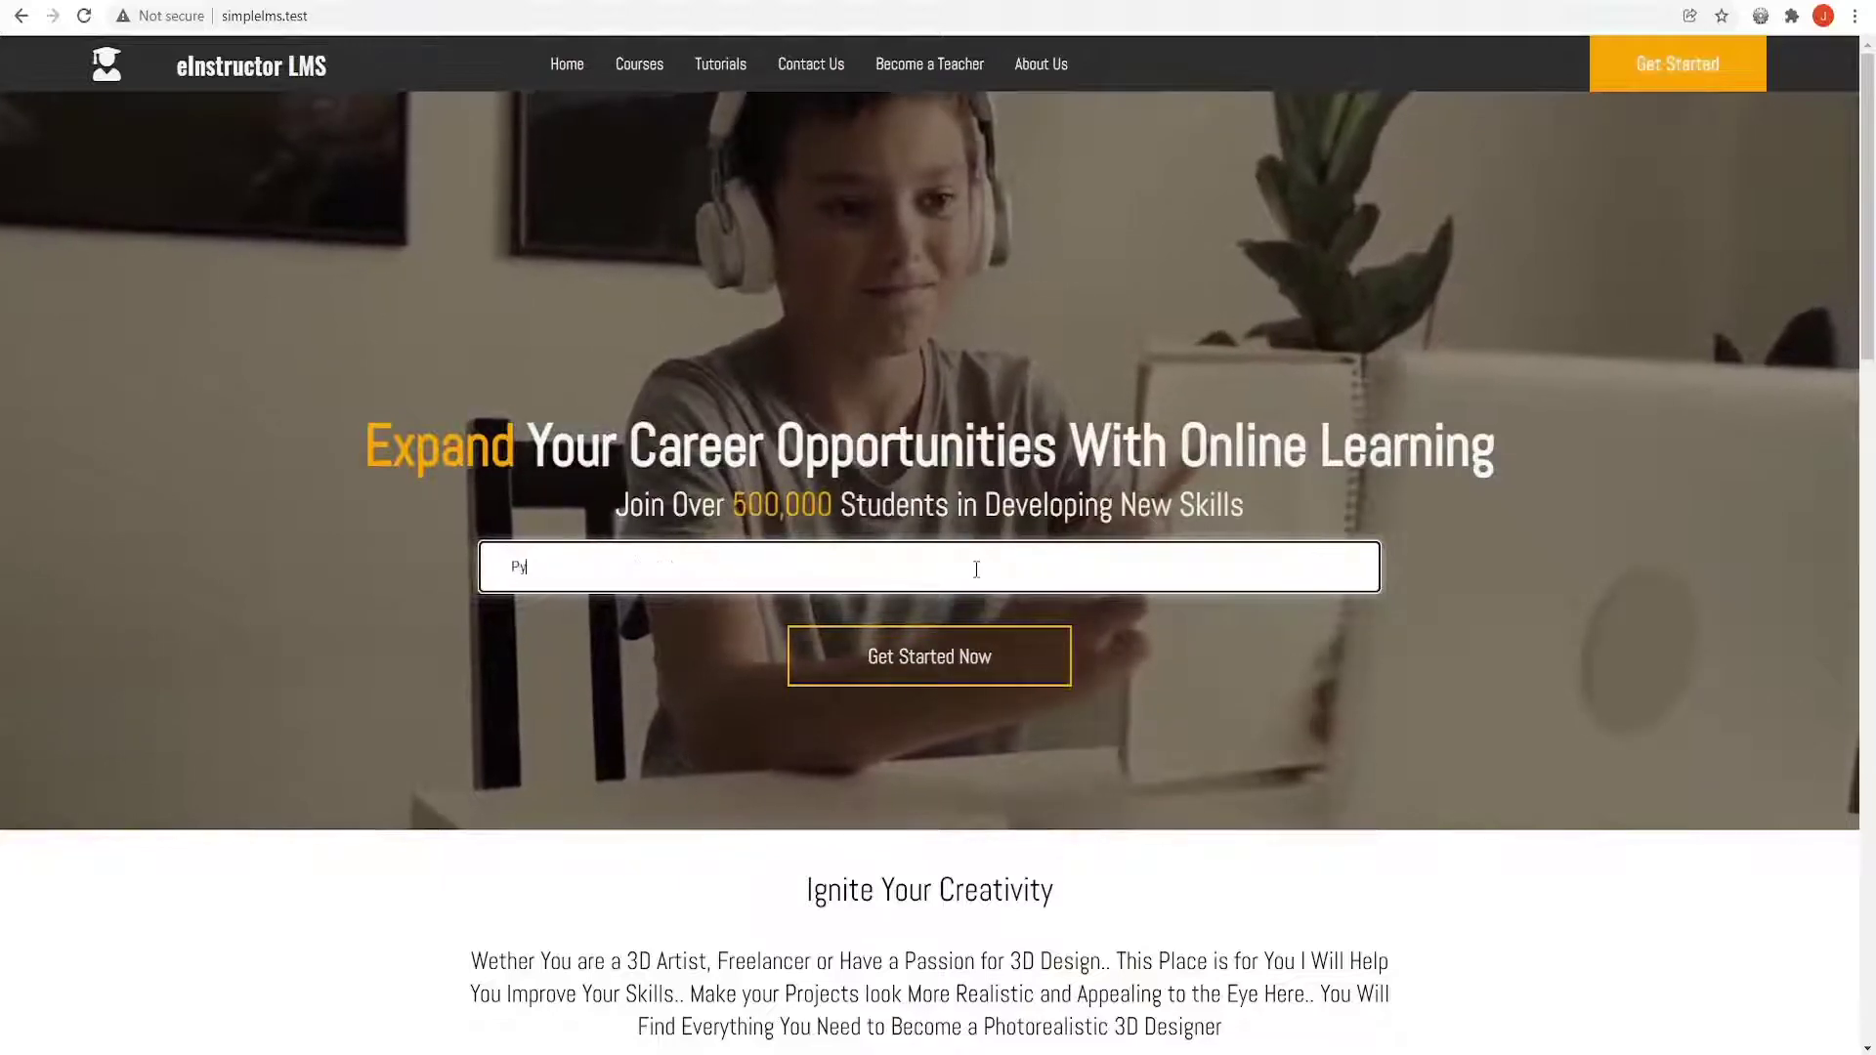
{"action": "type", "text": "thon"}
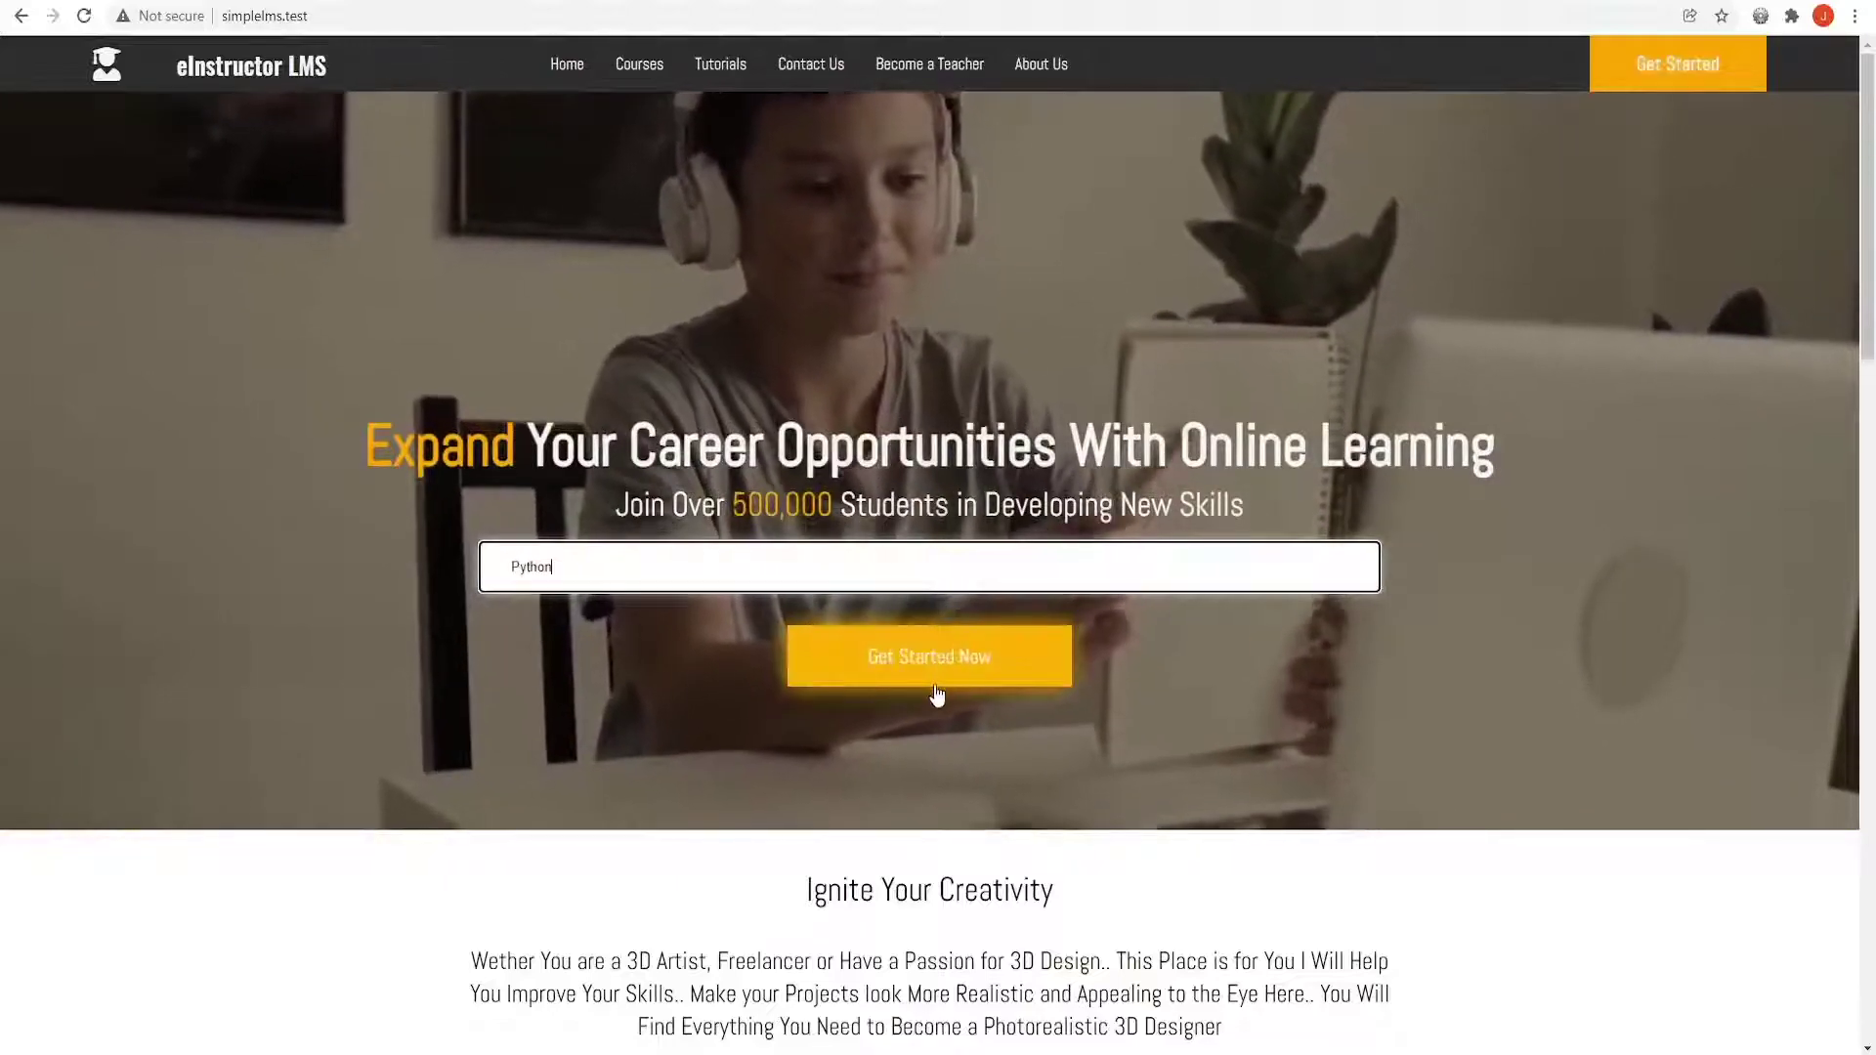
{"action": "double_click", "coordinate": [826, 564]}
{"action": "key", "text": "BackSpace"}
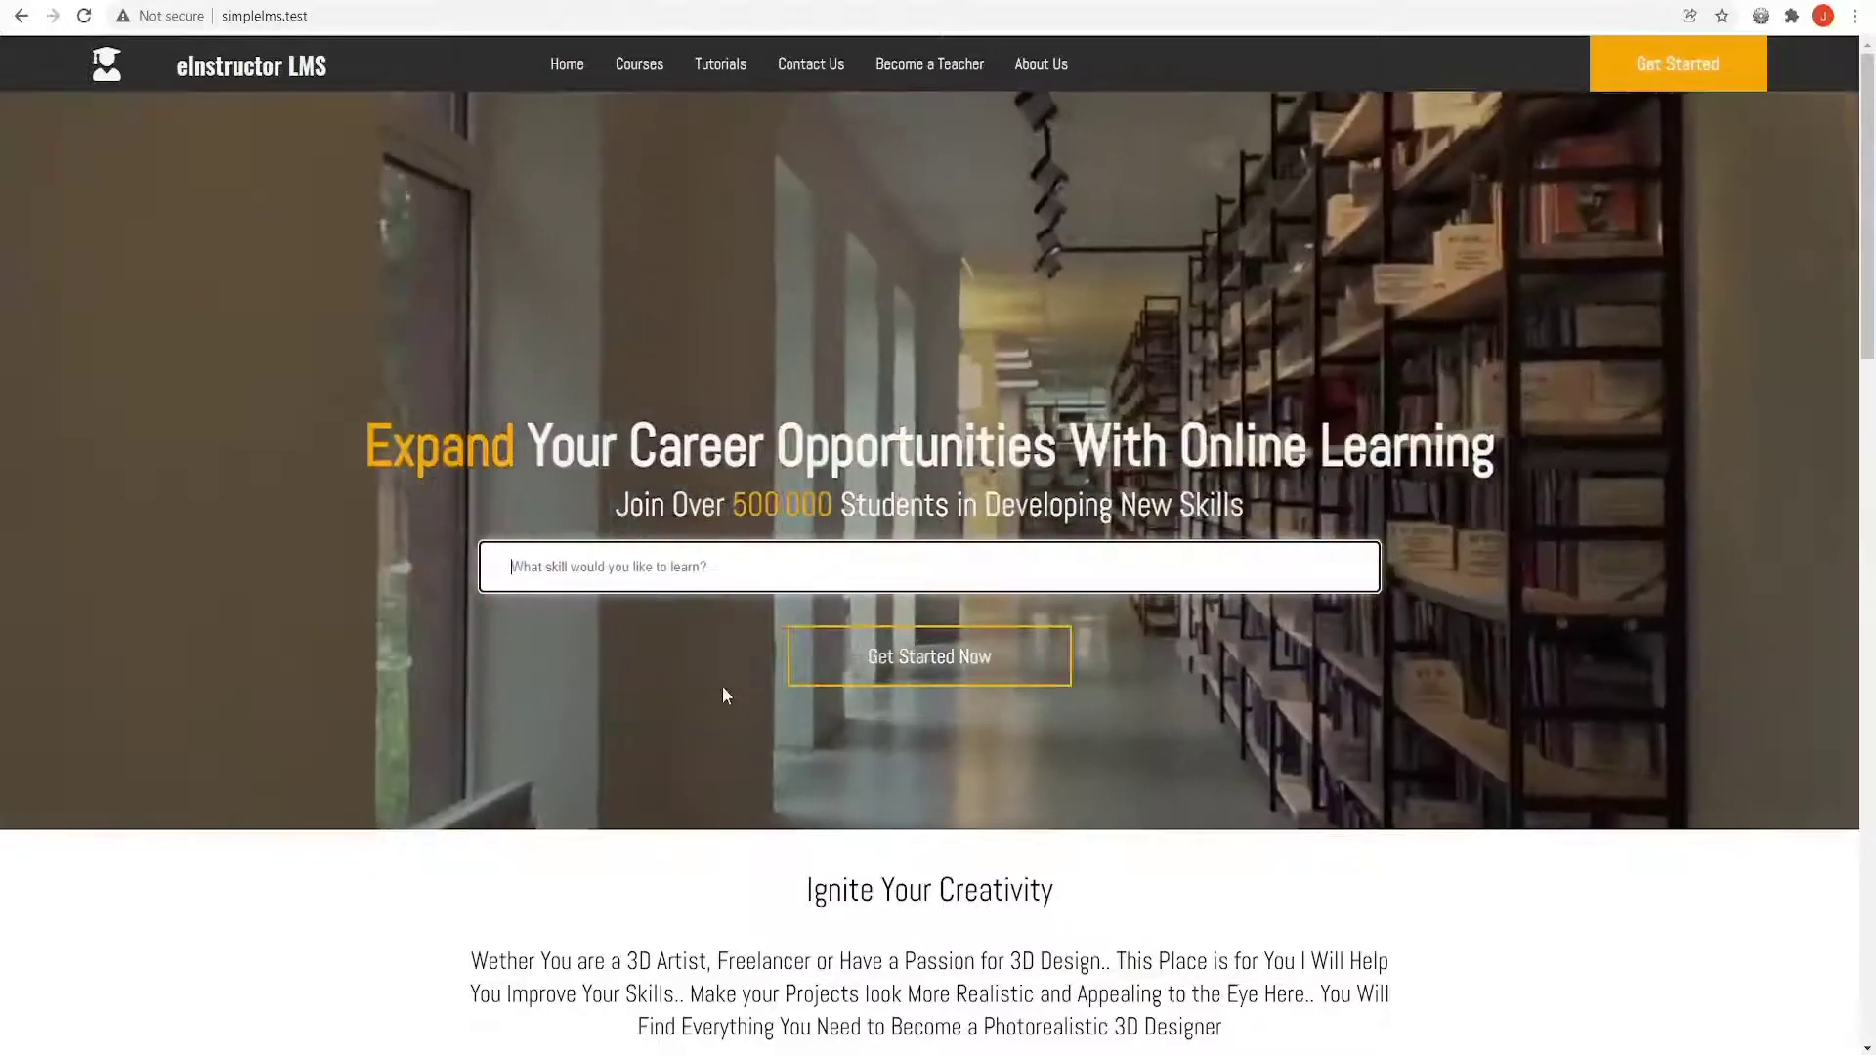
{"action": "scroll", "coordinate": [723, 688], "scroll_direction": "down", "scroll_amount": 6}
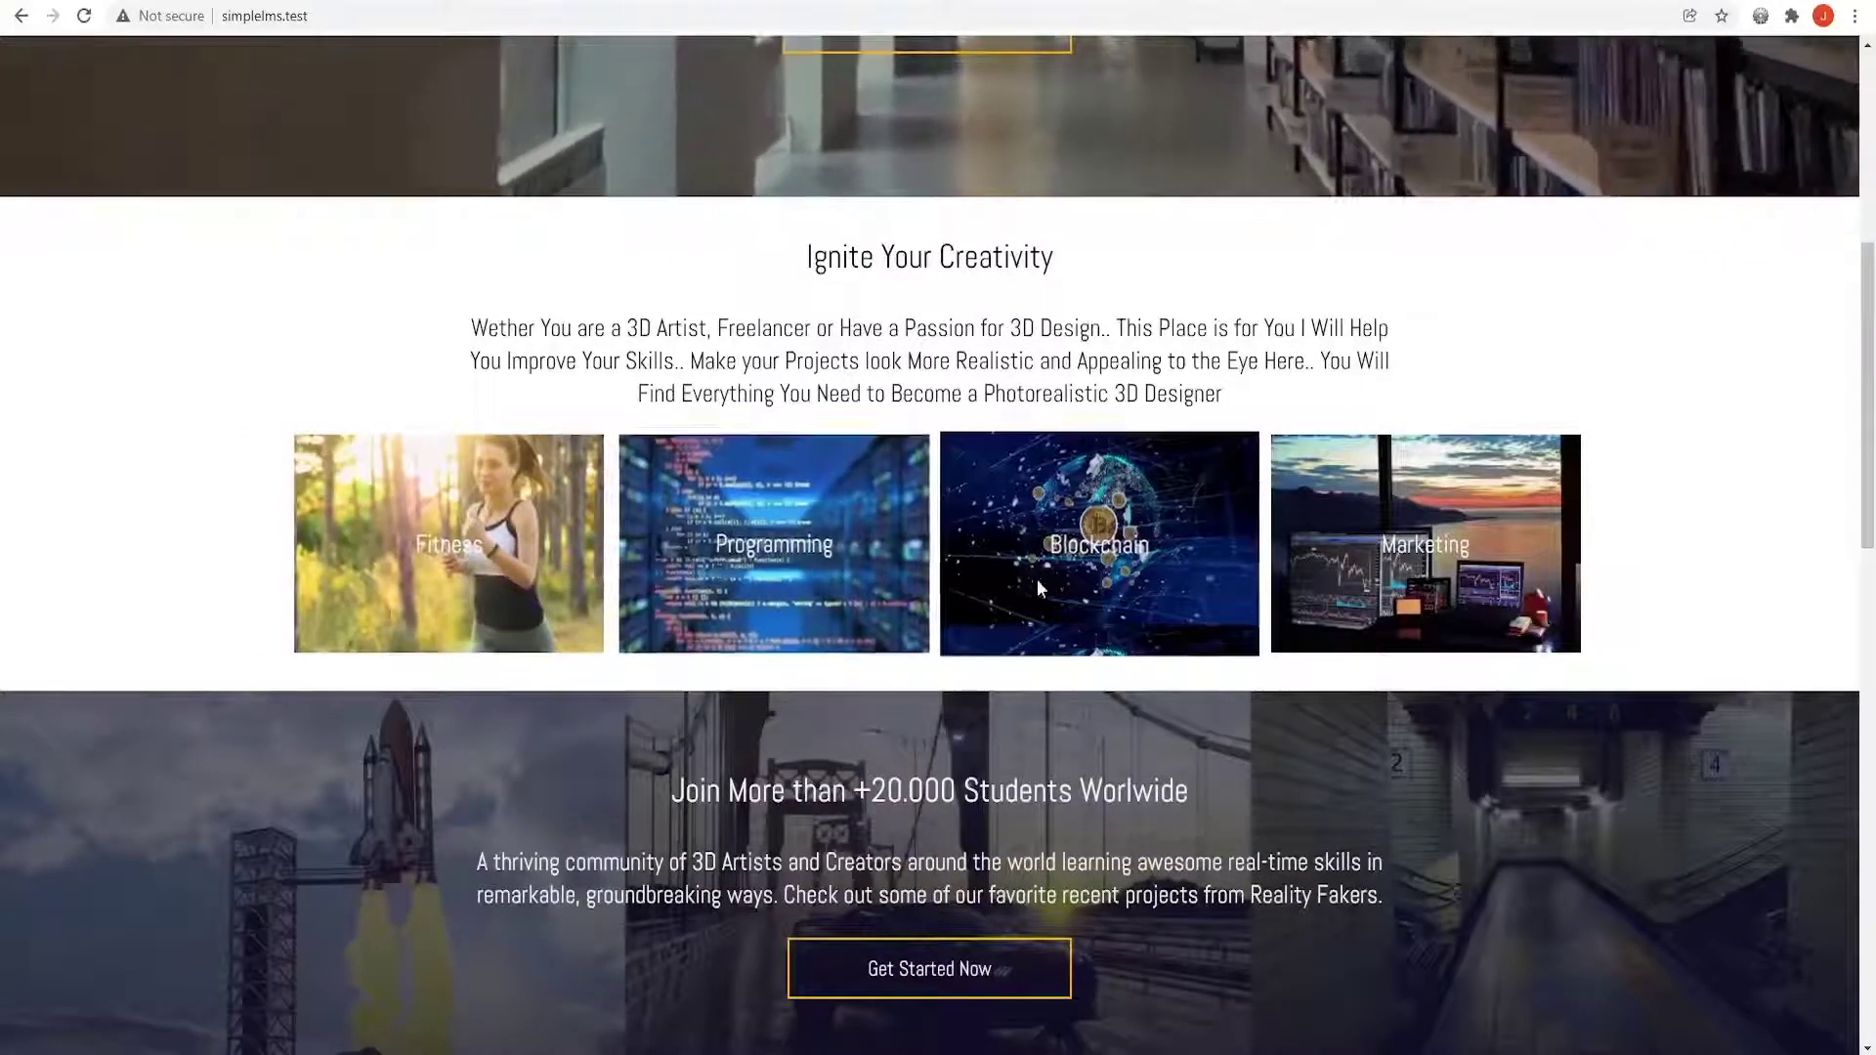
{"action": "scroll", "coordinate": [1349, 728], "scroll_direction": "down", "scroll_amount": 6}
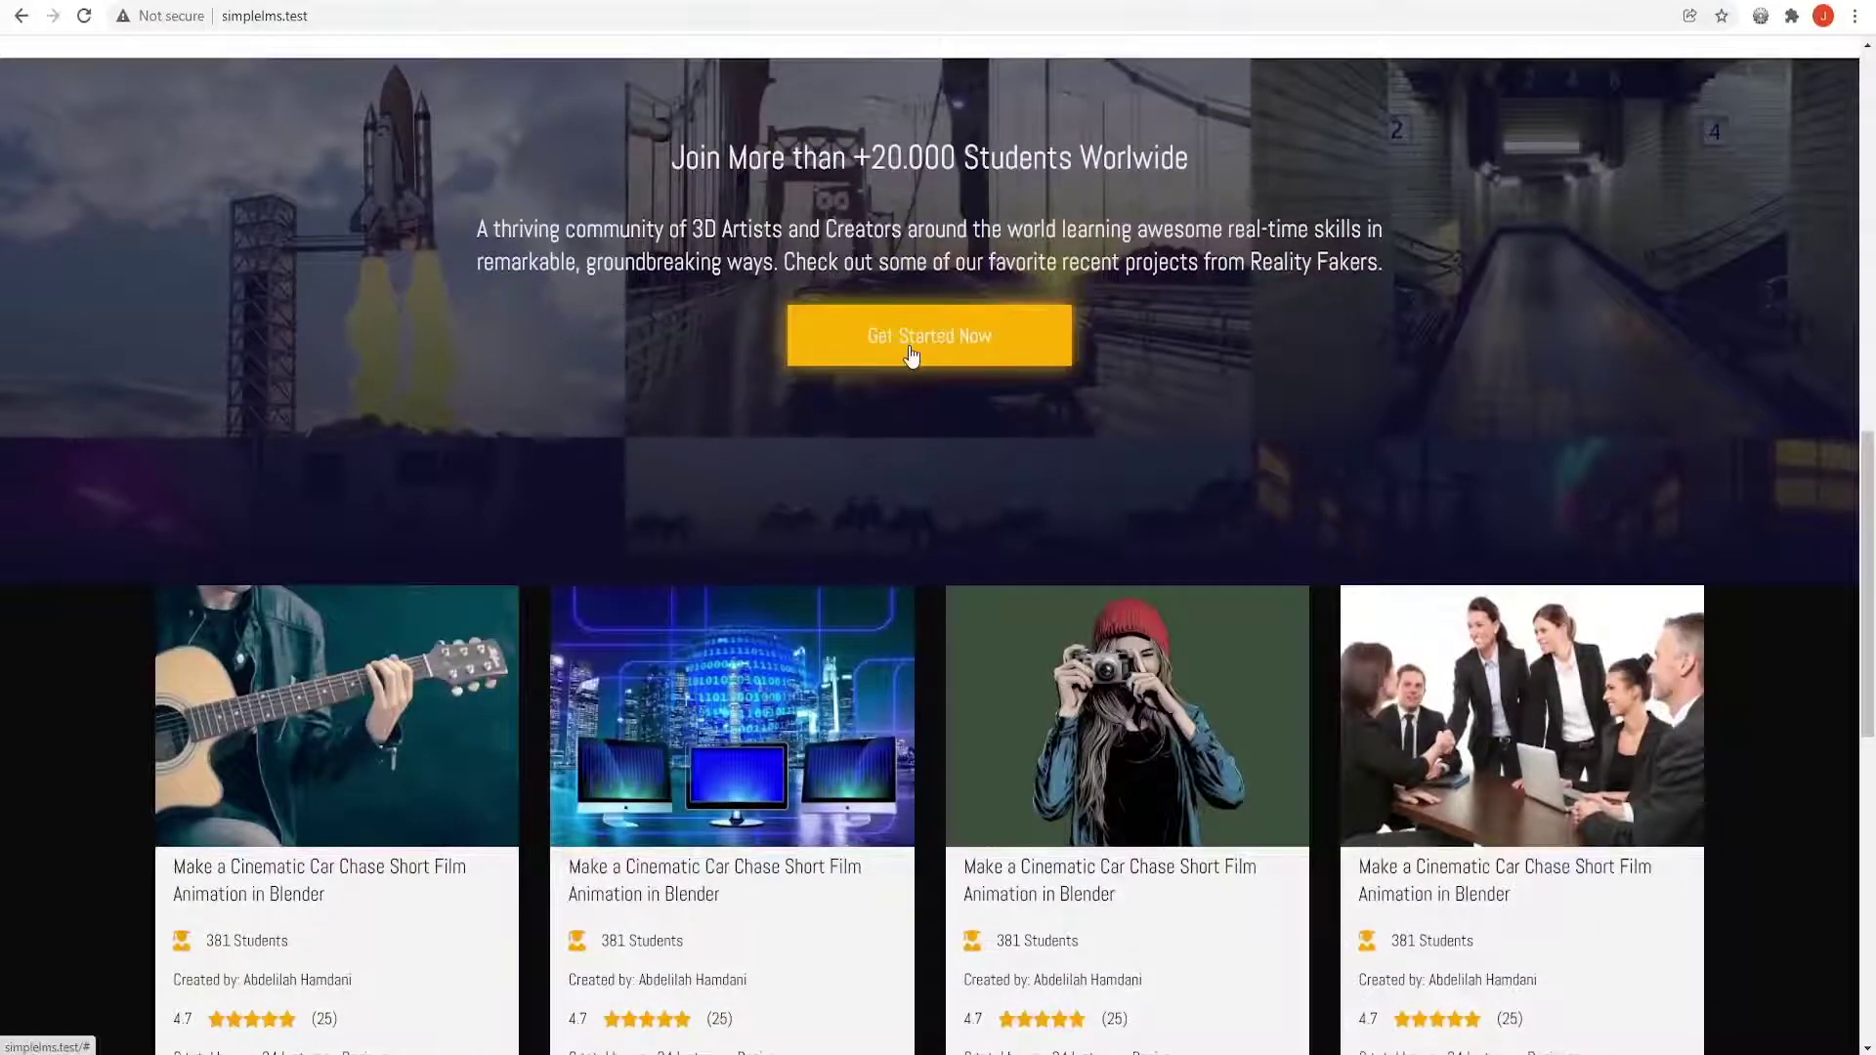
{"action": "scroll", "coordinate": [497, 371], "scroll_direction": "down", "scroll_amount": 4}
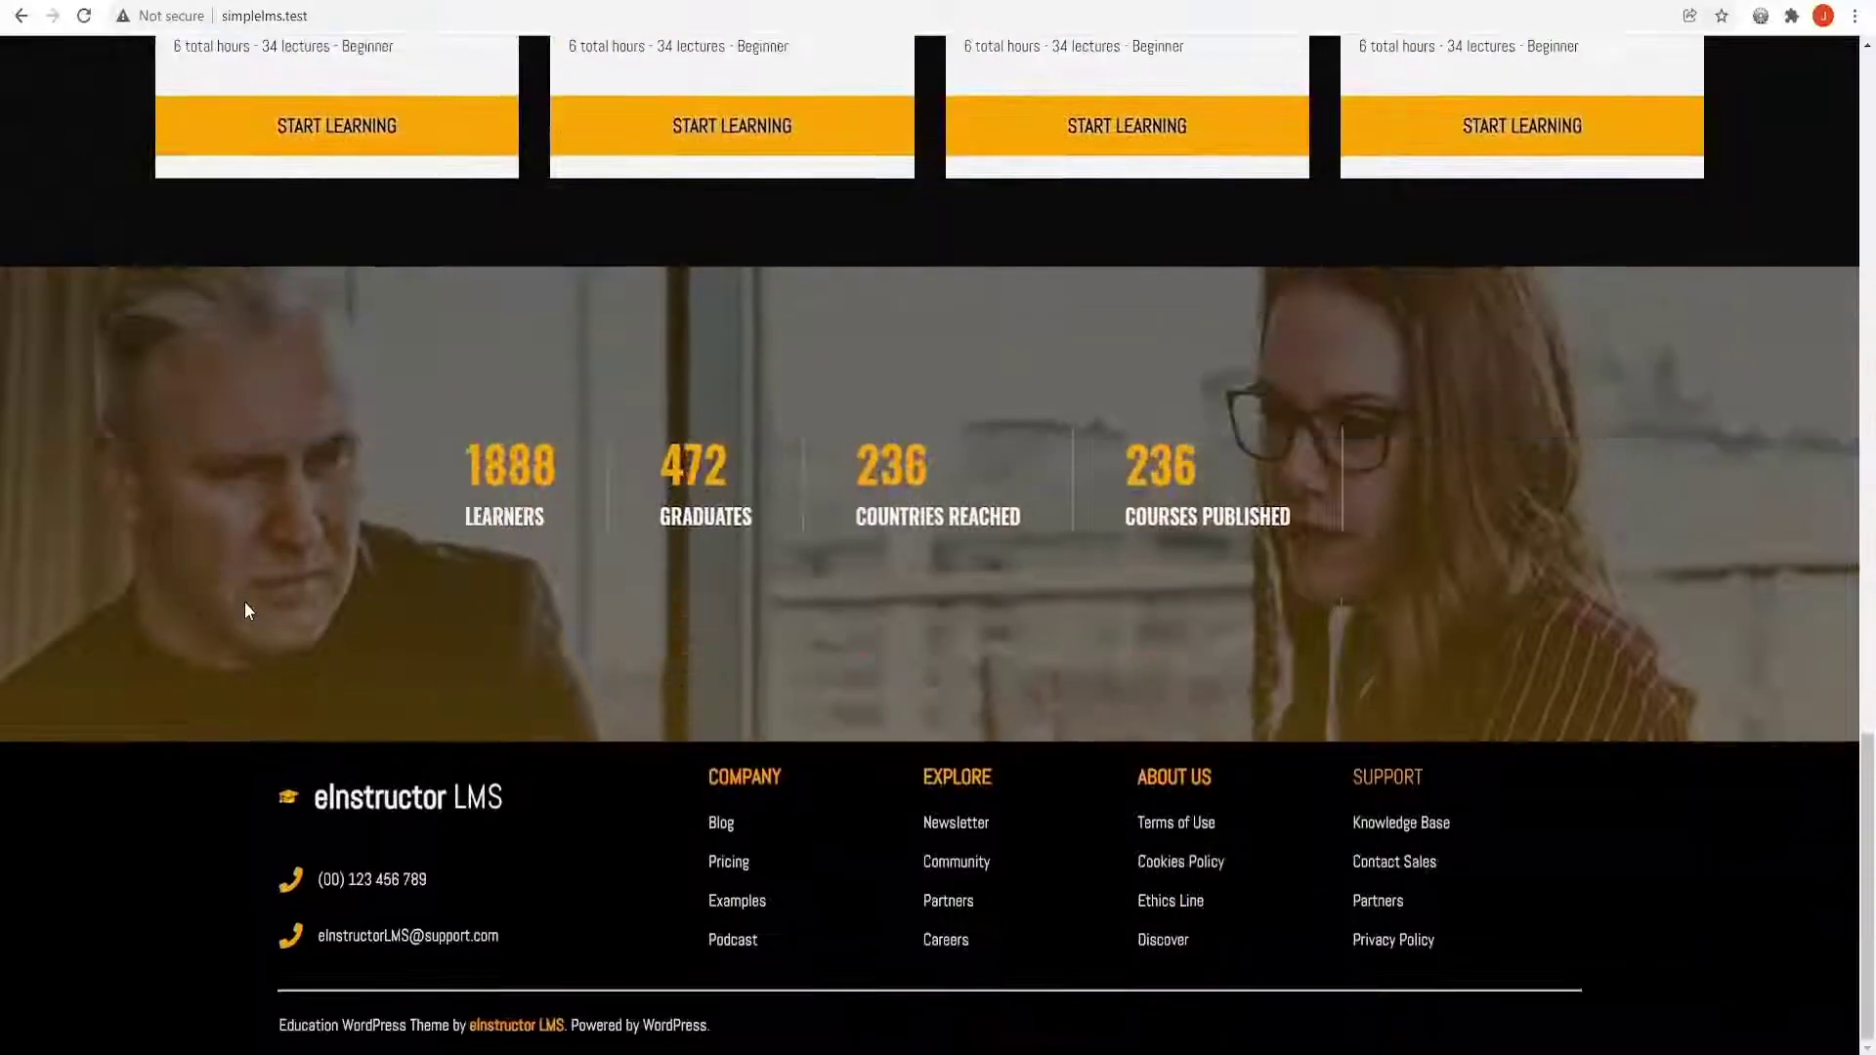
{"action": "scroll", "coordinate": [1872, 924], "scroll_direction": "up", "scroll_amount": 2}
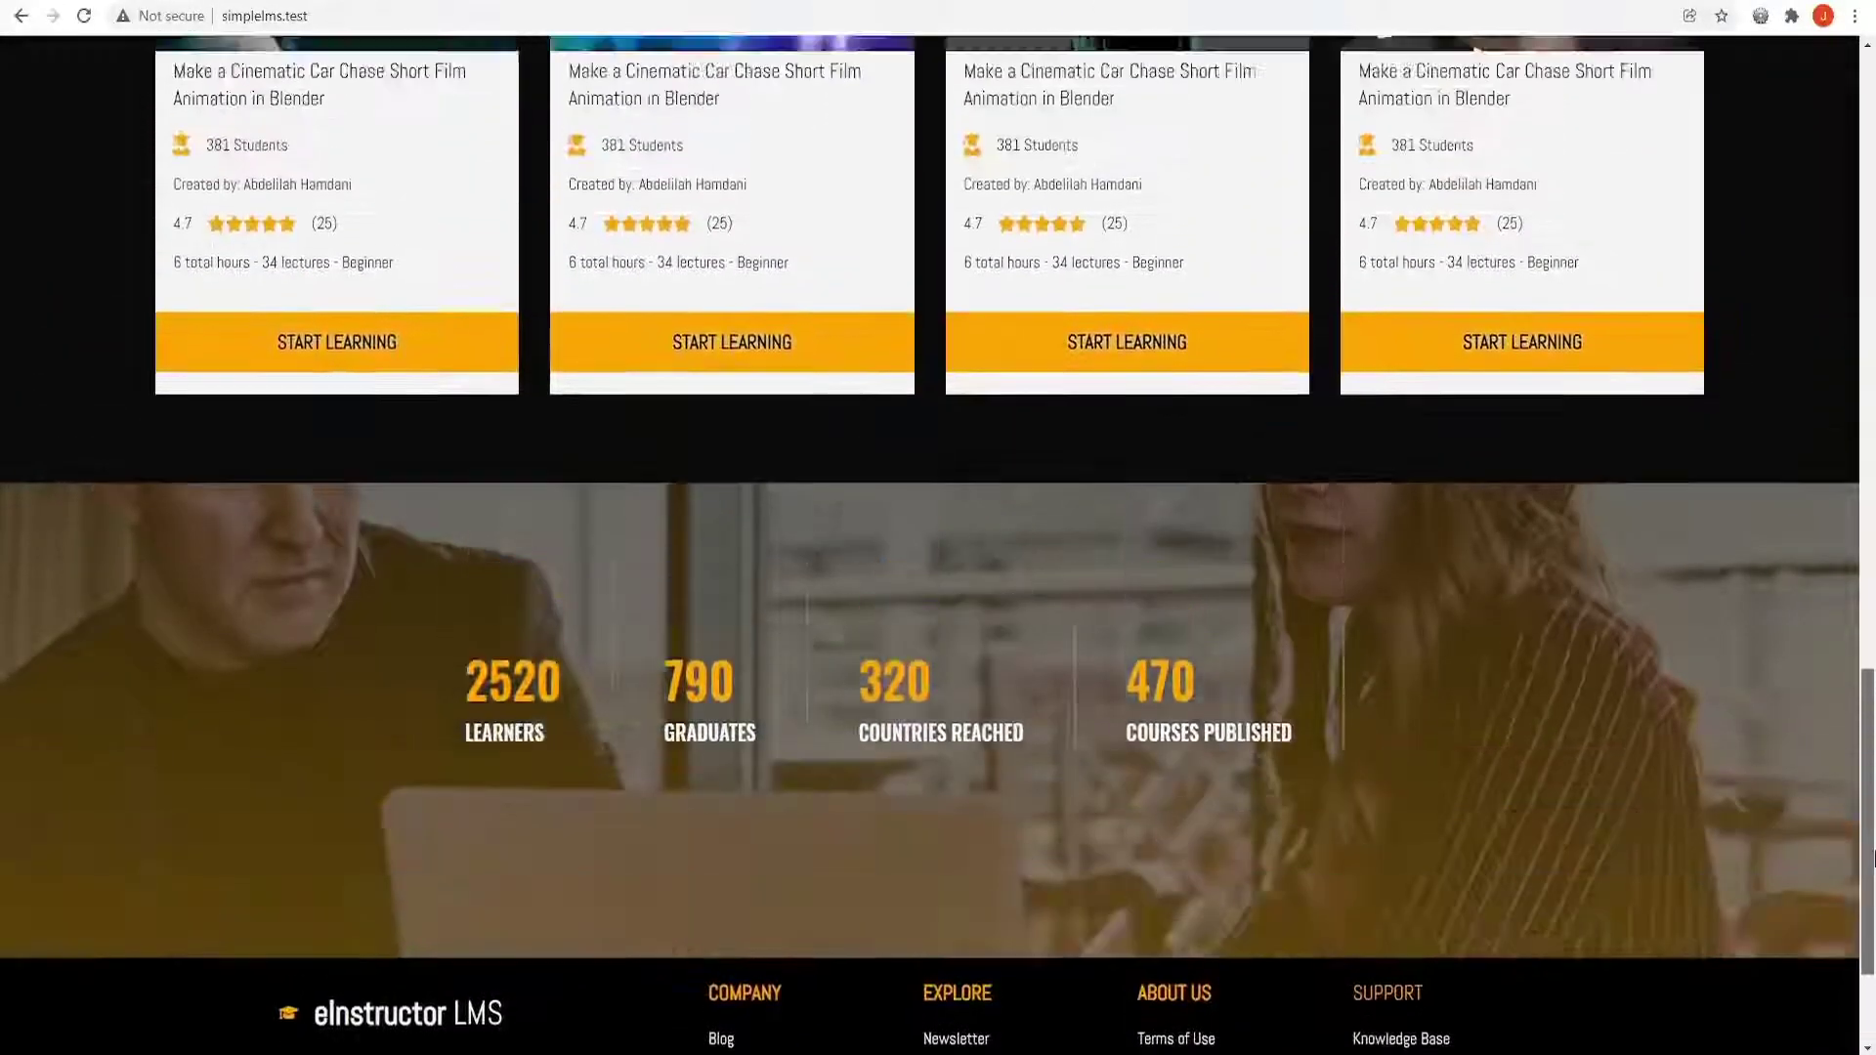
{"action": "scroll", "coordinate": [1871, 933], "scroll_direction": "down", "scroll_amount": 2}
{"action": "scroll", "coordinate": [1872, 943], "scroll_direction": "up", "scroll_amount": 3}
{"action": "scroll", "coordinate": [1871, 958], "scroll_direction": "down", "scroll_amount": 3}
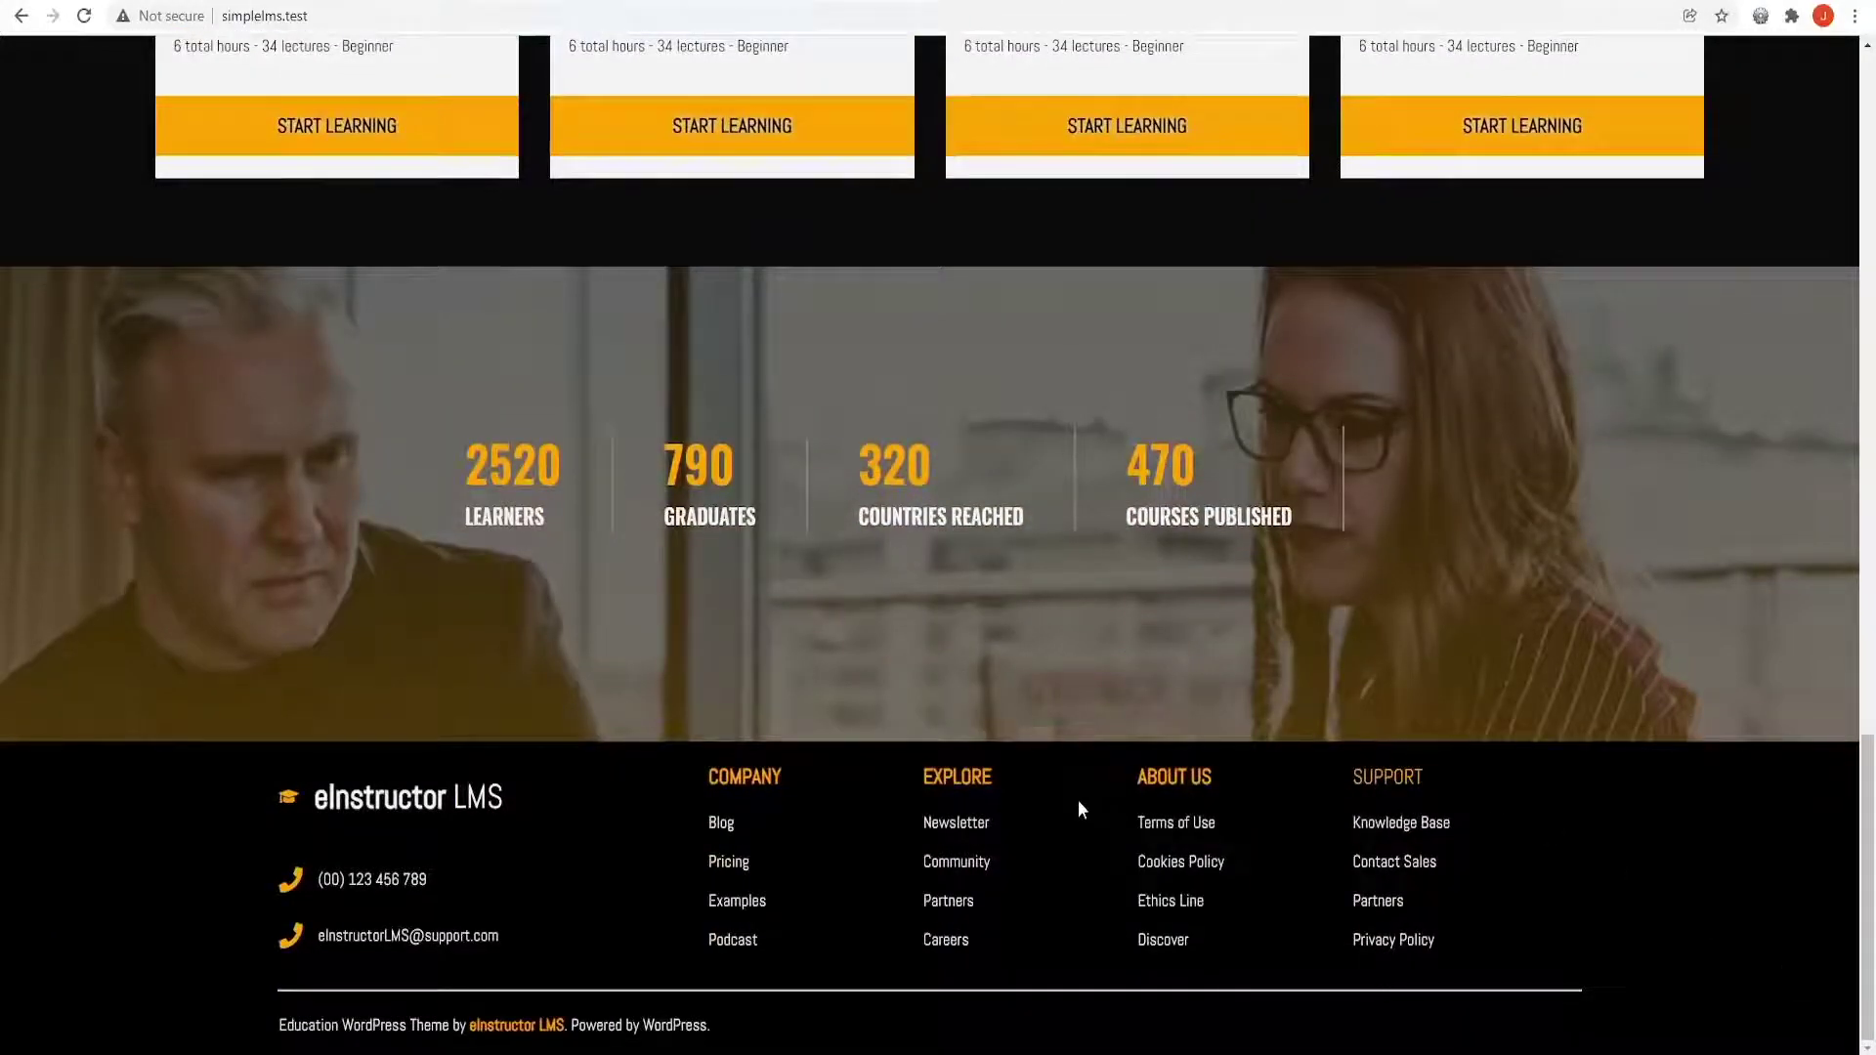
{"action": "scroll", "coordinate": [1079, 809], "scroll_direction": "up", "scroll_amount": 6}
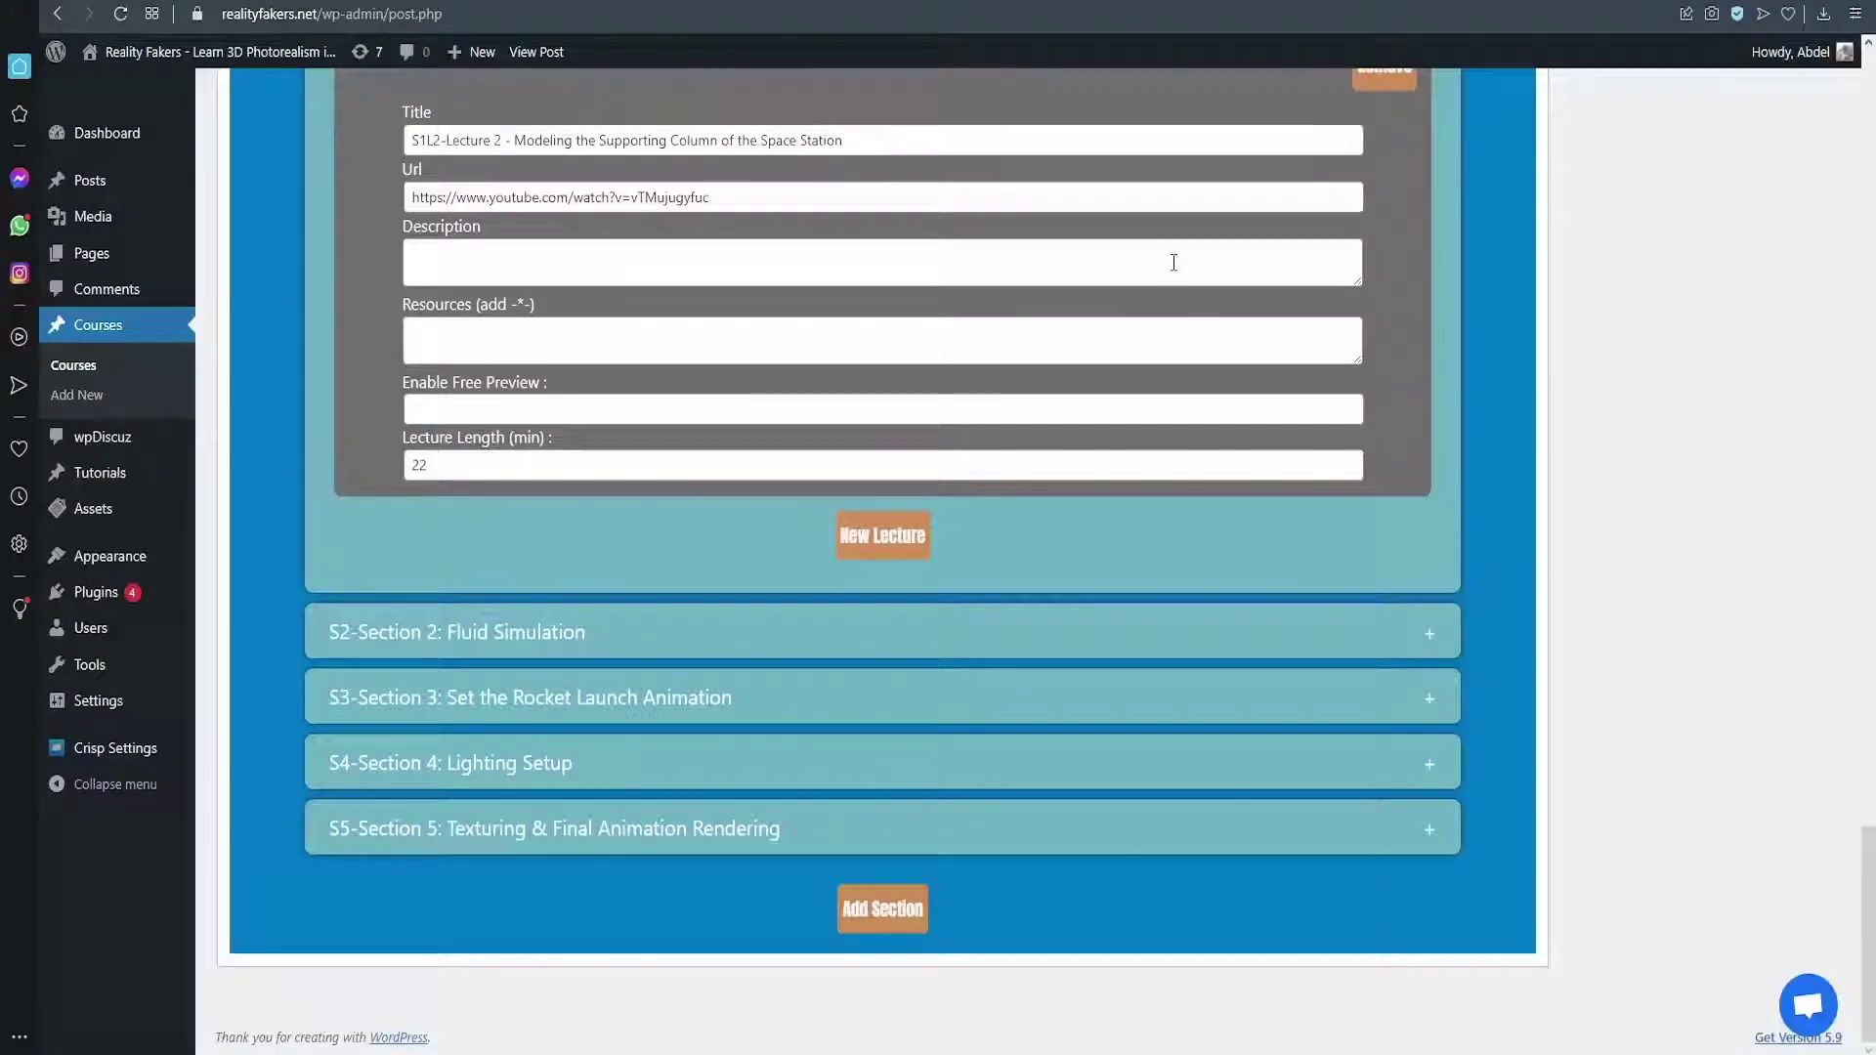
Scroll back up the eInstructor LMS course page
{"action": "scroll", "coordinate": [1174, 262], "scroll_direction": "up", "scroll_amount": 20}
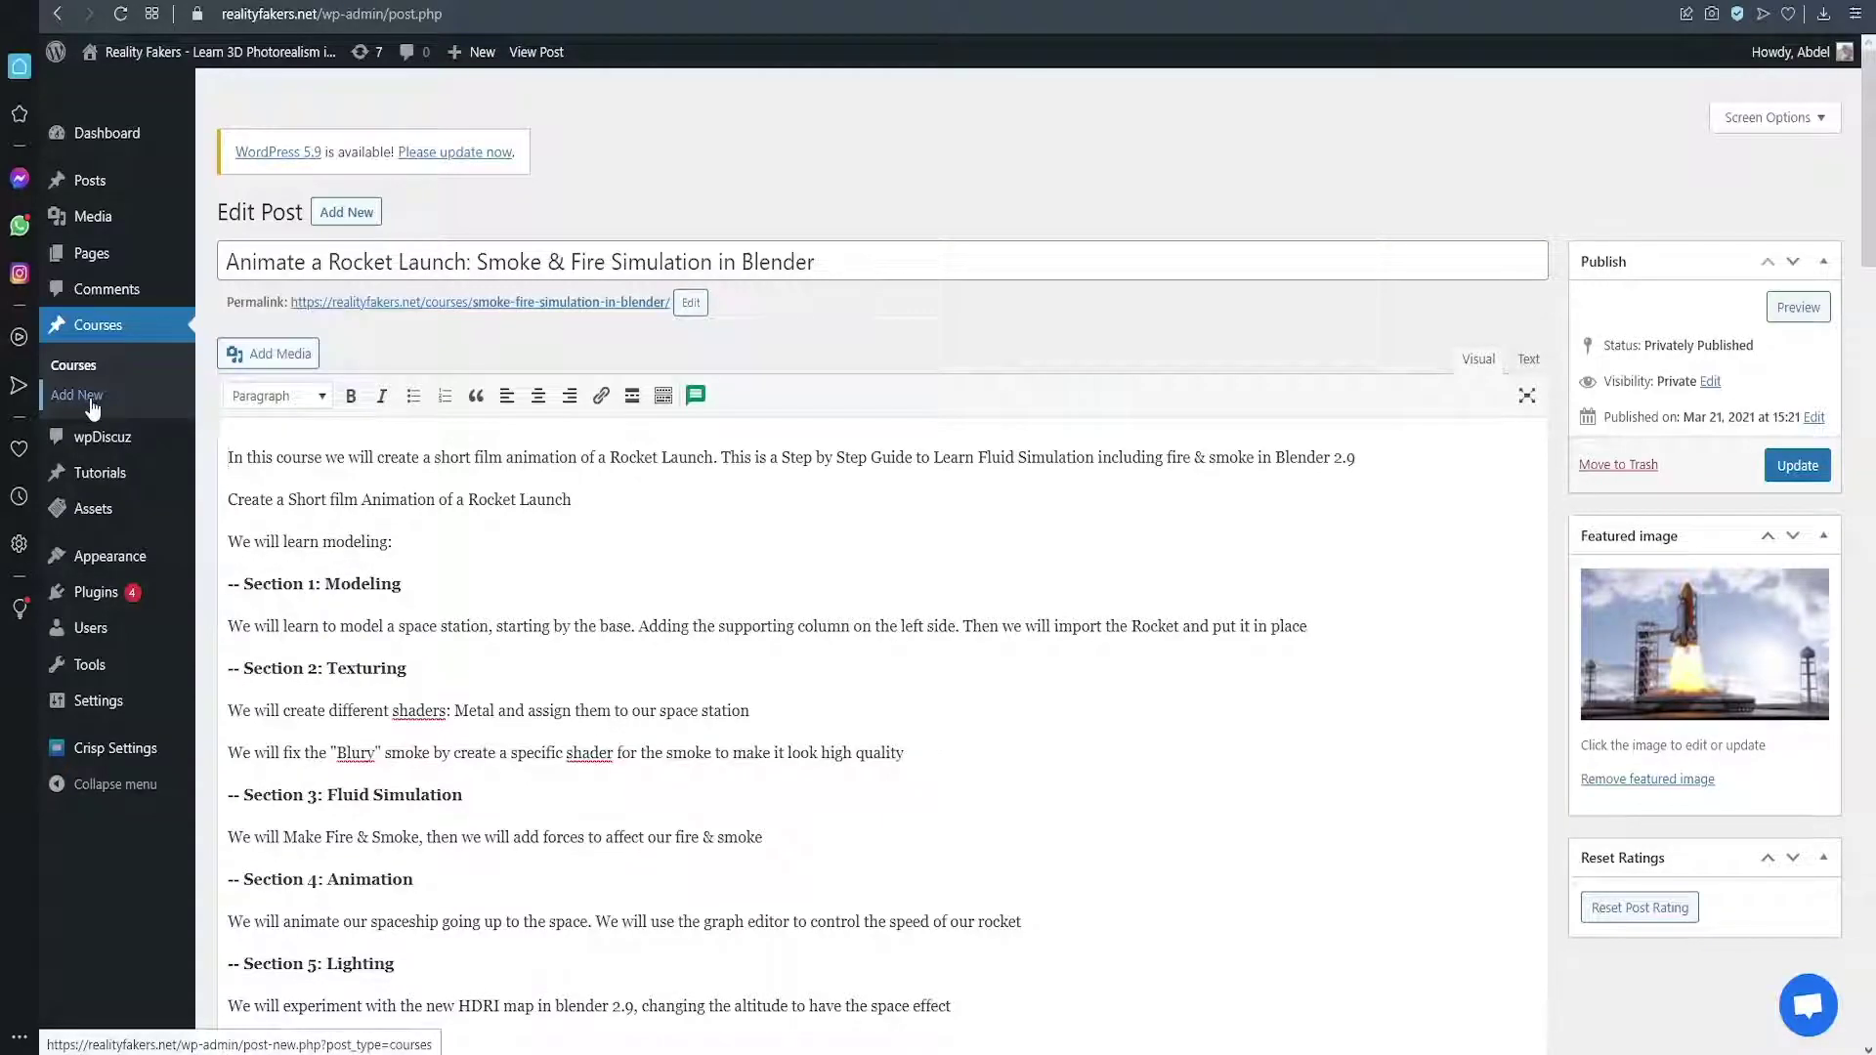
Select the course title and description, then visit the Course Subtitle and Trailer Video fields
{"action": "triple_click", "coordinate": [468, 262]}
{"action": "left_click_drag", "start_coordinate": [284, 457], "coordinate": [721, 858]}
{"action": "scroll", "coordinate": [699, 642], "scroll_direction": "down", "scroll_amount": 15}
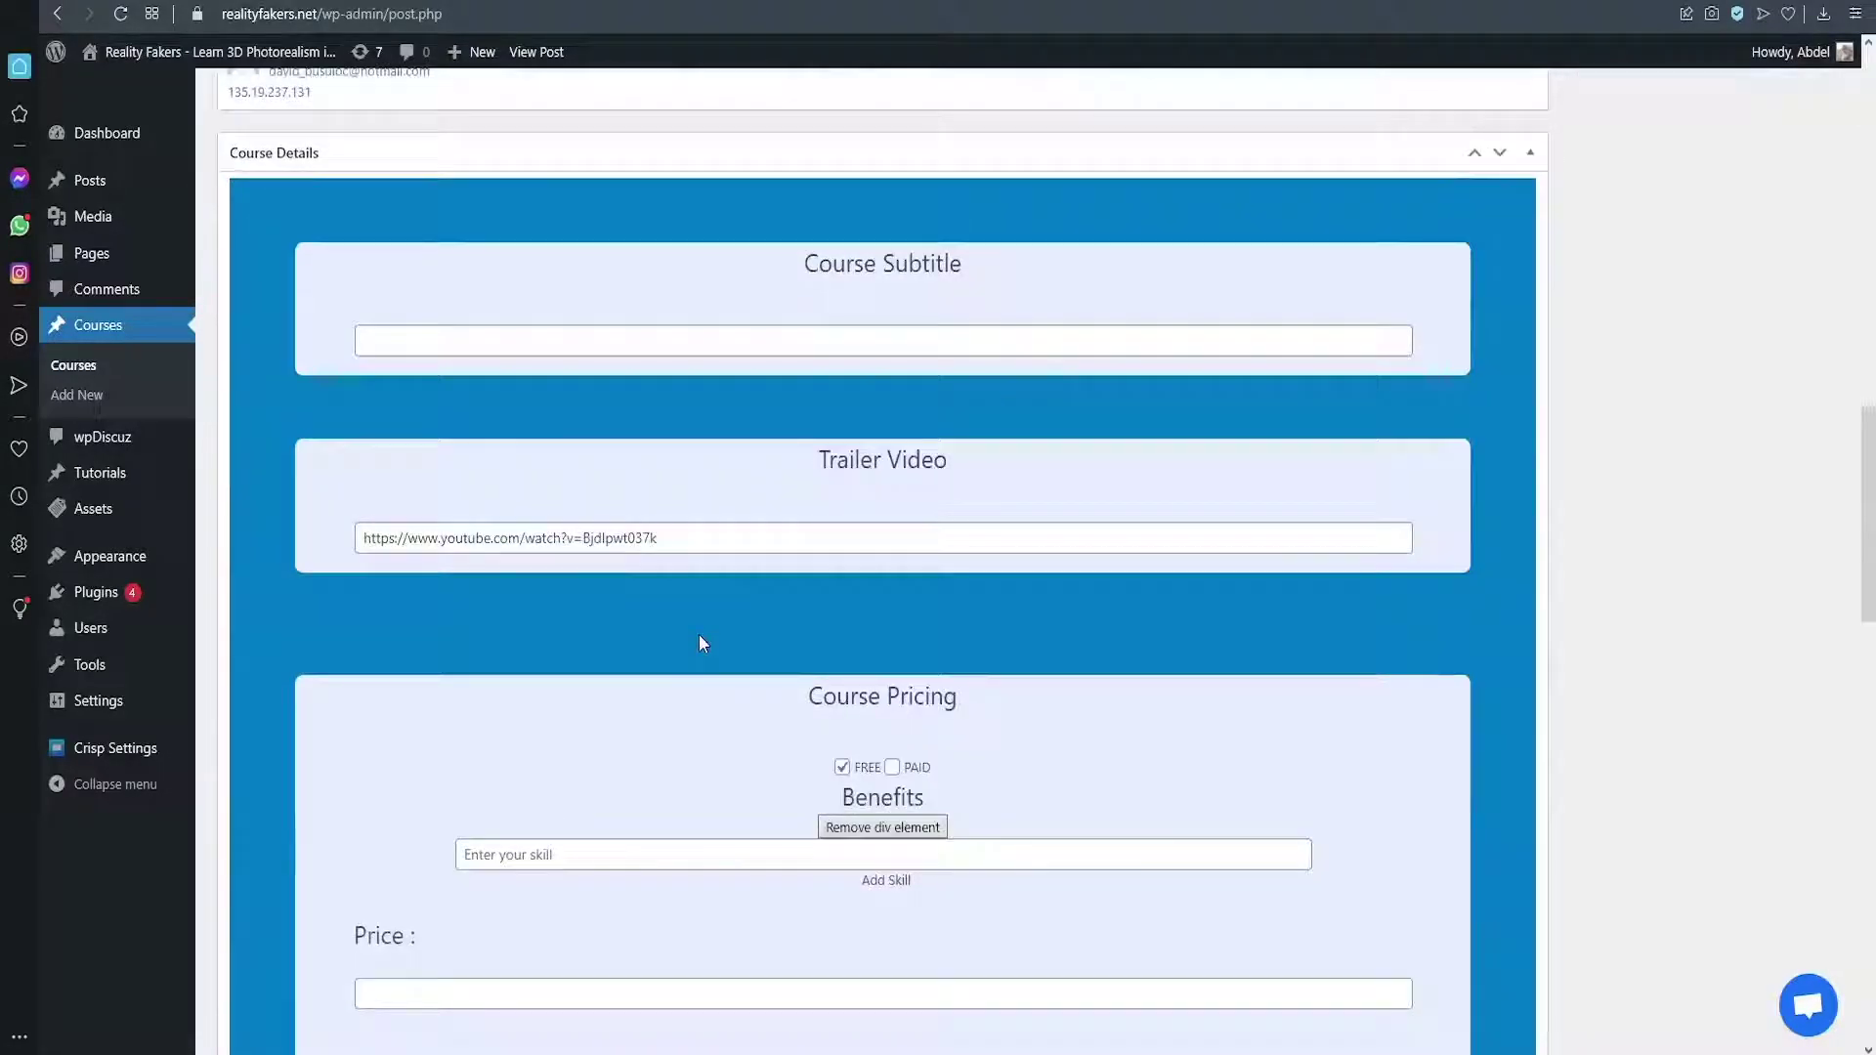
{"action": "left_click", "coordinate": [897, 344]}
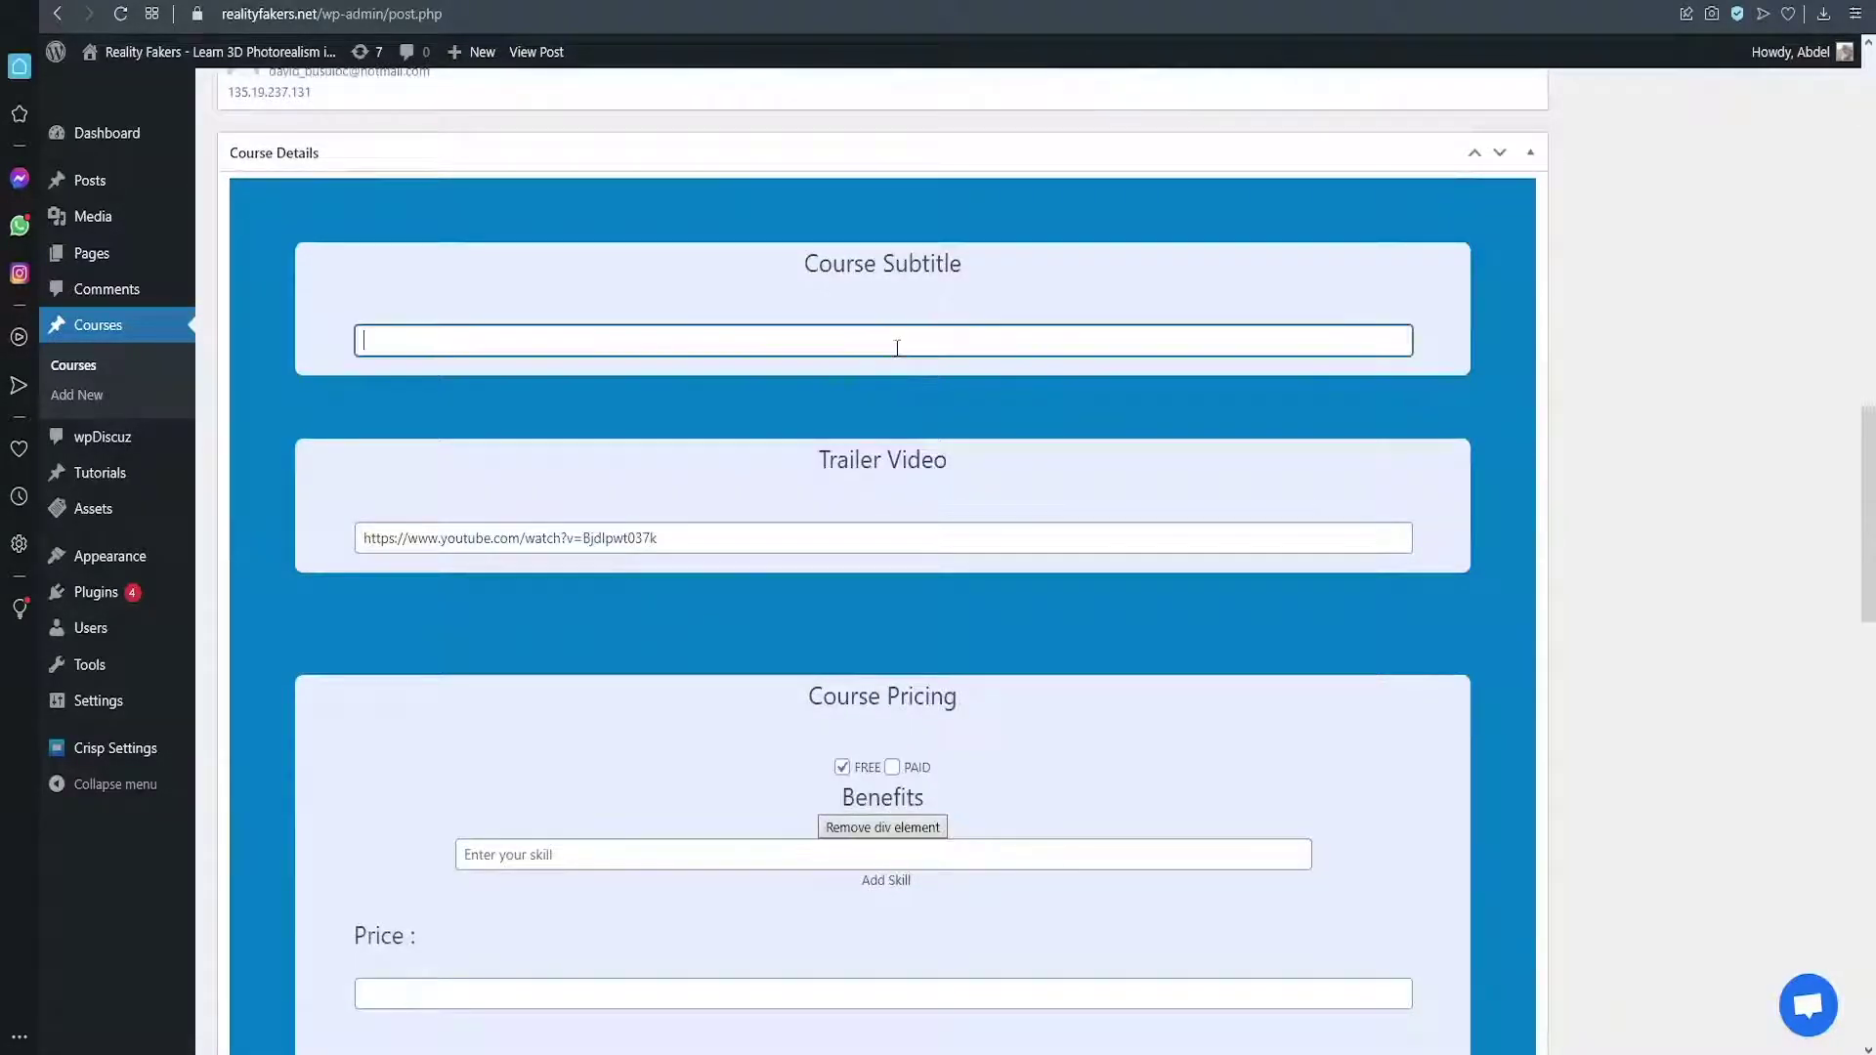
{"action": "left_click", "coordinate": [850, 534]}
Add two more empty skill fields under Benefits
{"action": "scroll", "coordinate": [829, 542], "scroll_direction": "down", "scroll_amount": 2}
{"action": "left_click", "coordinate": [634, 640]}
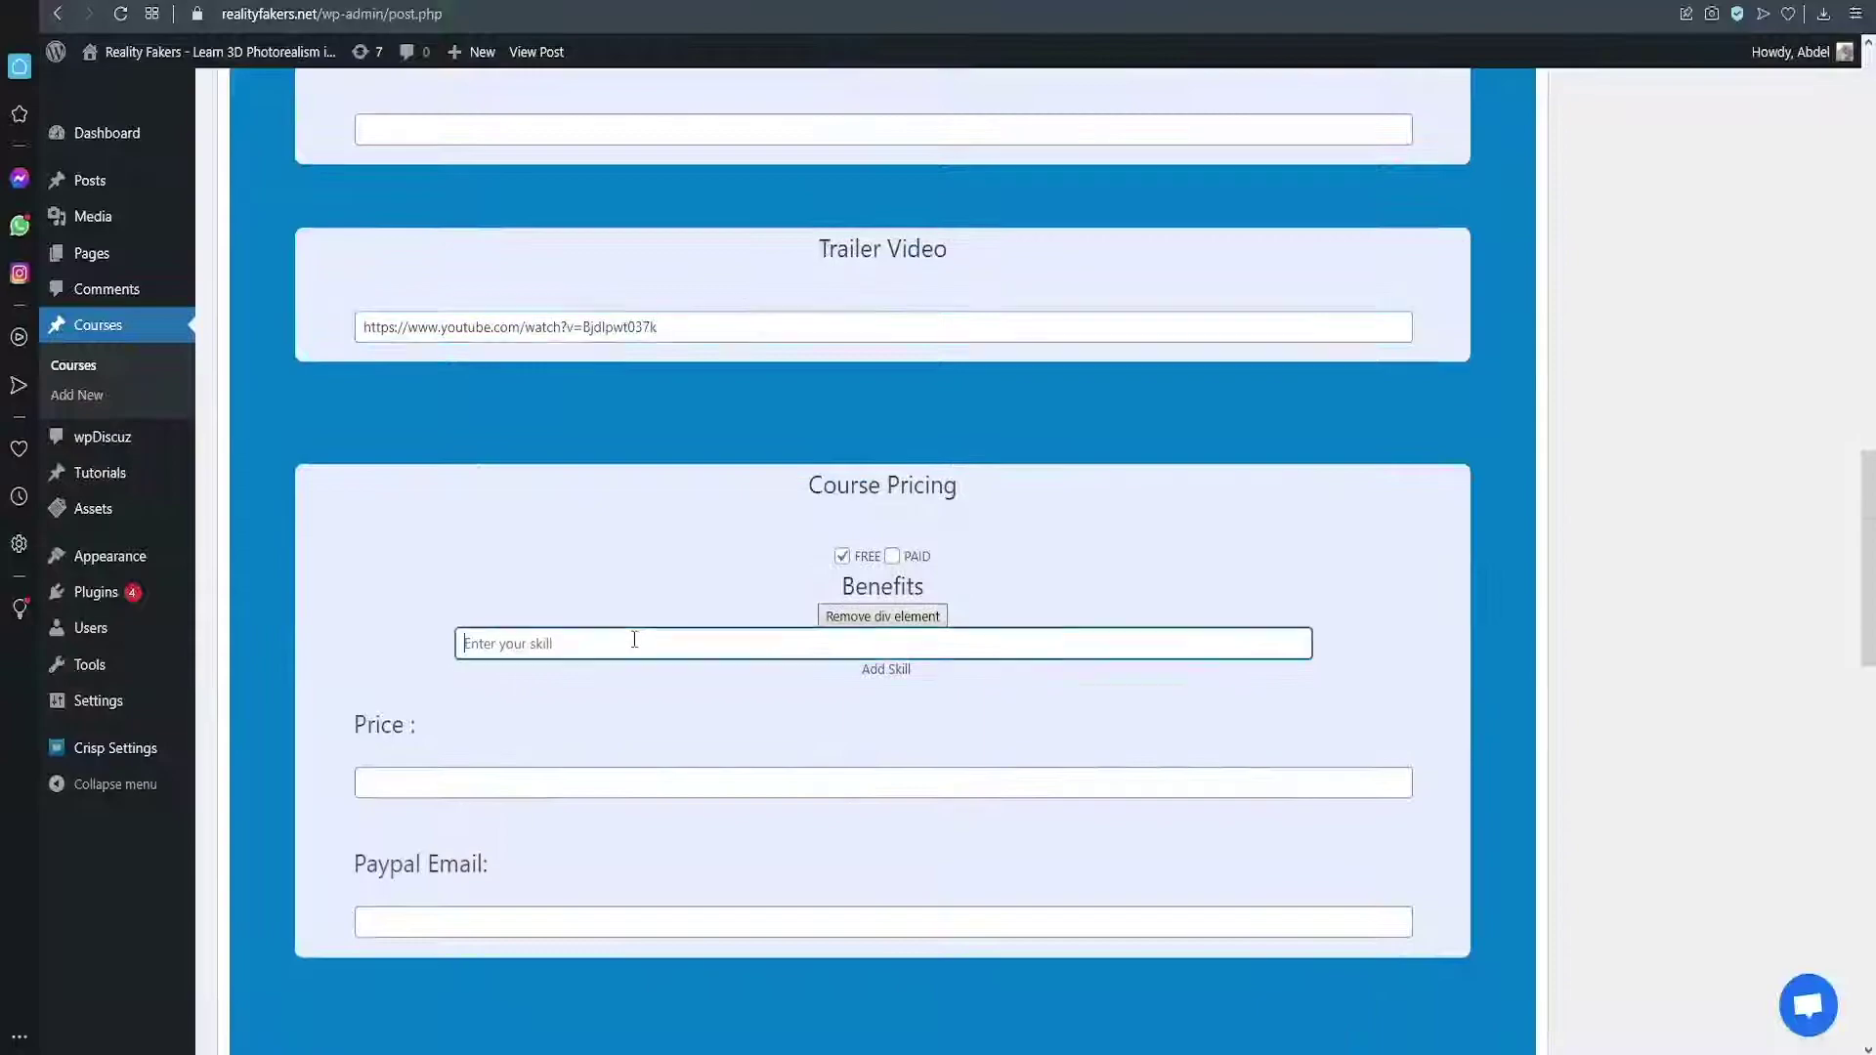
{"action": "left_click", "coordinate": [895, 674]}
{"action": "left_click", "coordinate": [887, 665]}
Collapse course builder Section 1 and expand Section 2 and Section 4 Lighting Setup
{"action": "scroll", "coordinate": [711, 759], "scroll_direction": "down", "scroll_amount": 8}
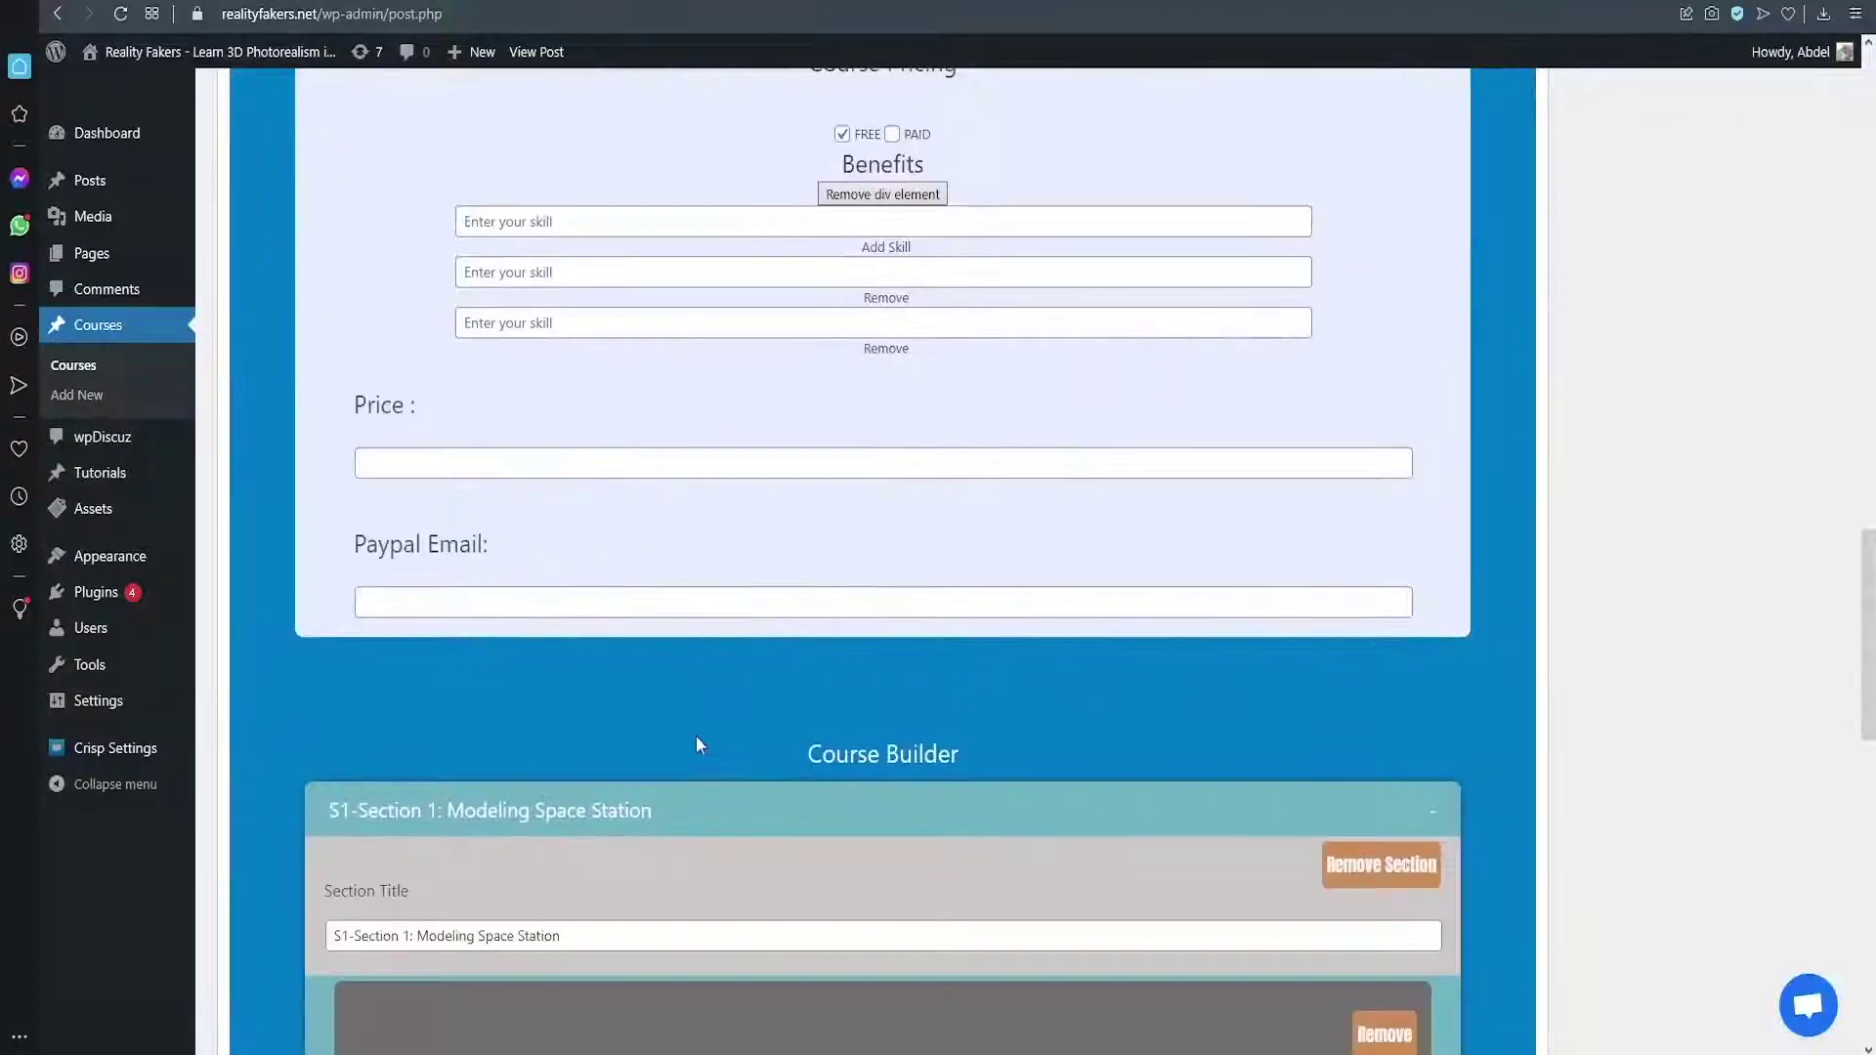
{"action": "scroll", "coordinate": [695, 734], "scroll_direction": "down", "scroll_amount": 3}
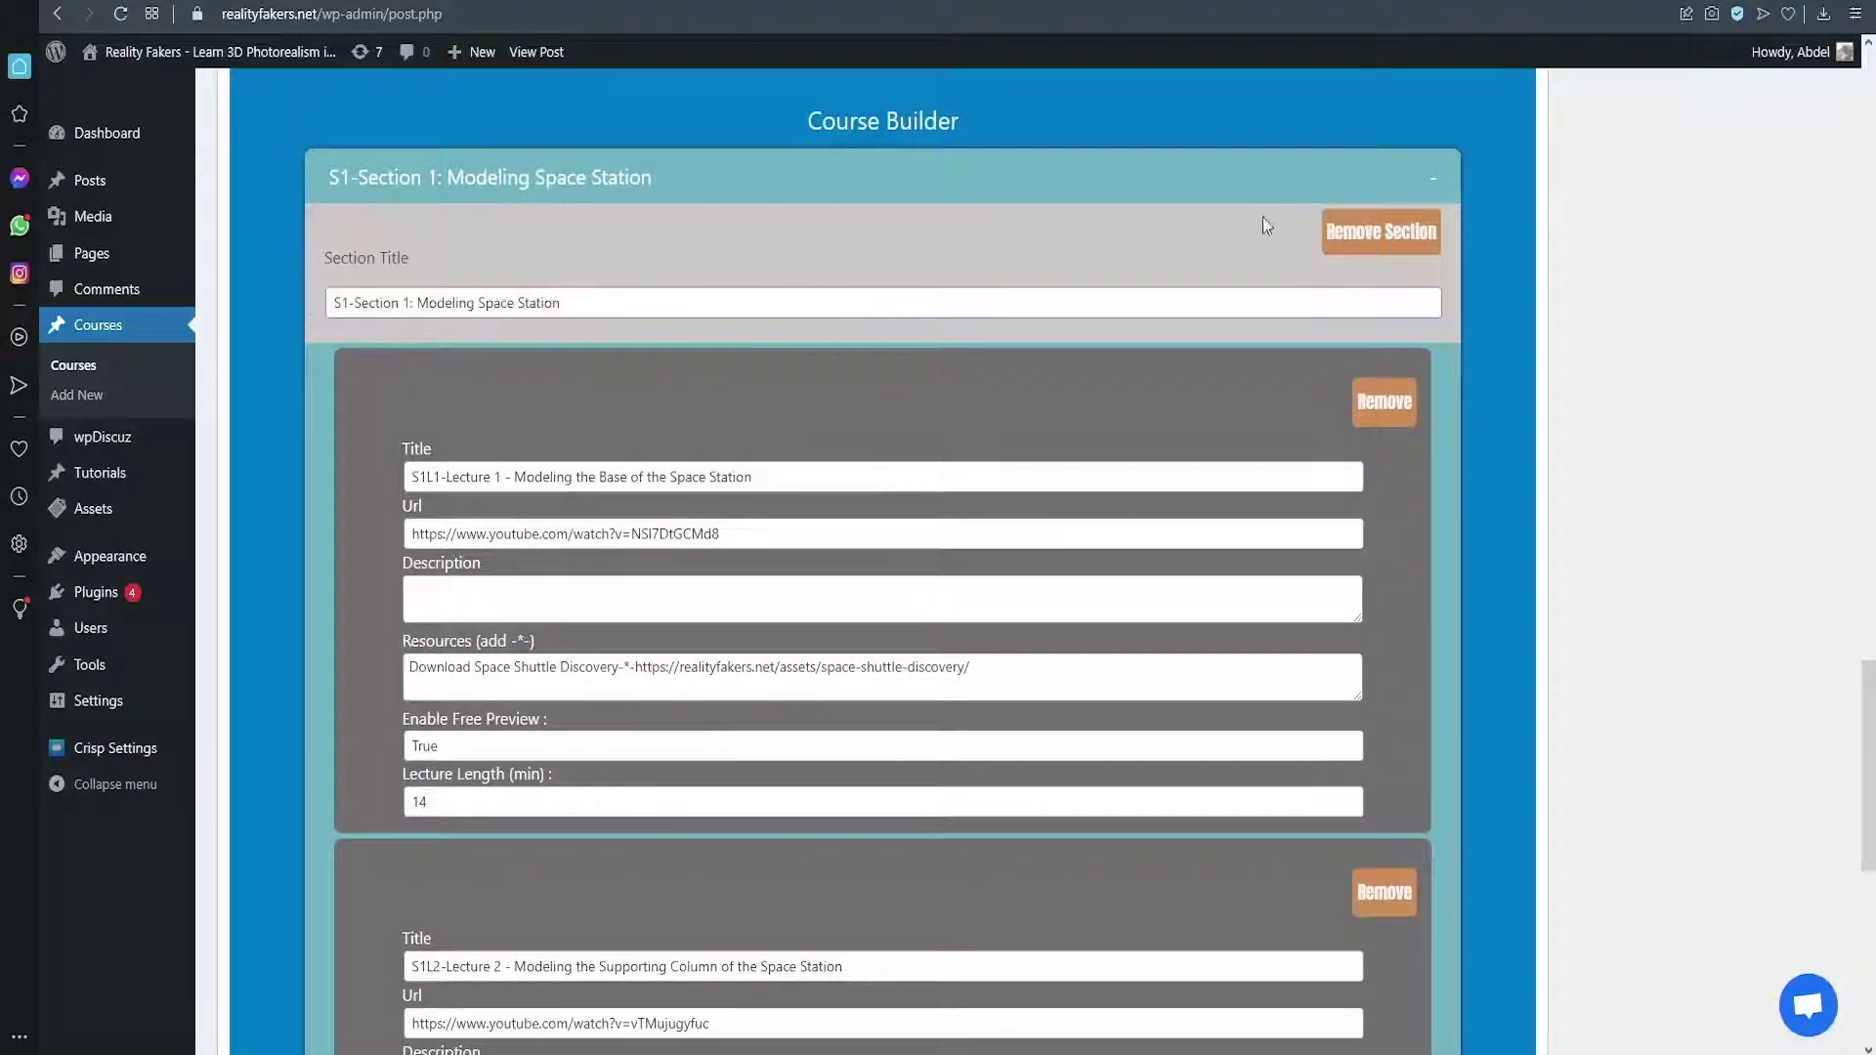
{"action": "left_click", "coordinate": [1432, 178]}
{"action": "left_click", "coordinate": [1394, 631]}
{"action": "scroll", "coordinate": [1393, 630], "scroll_direction": "down", "scroll_amount": 4}
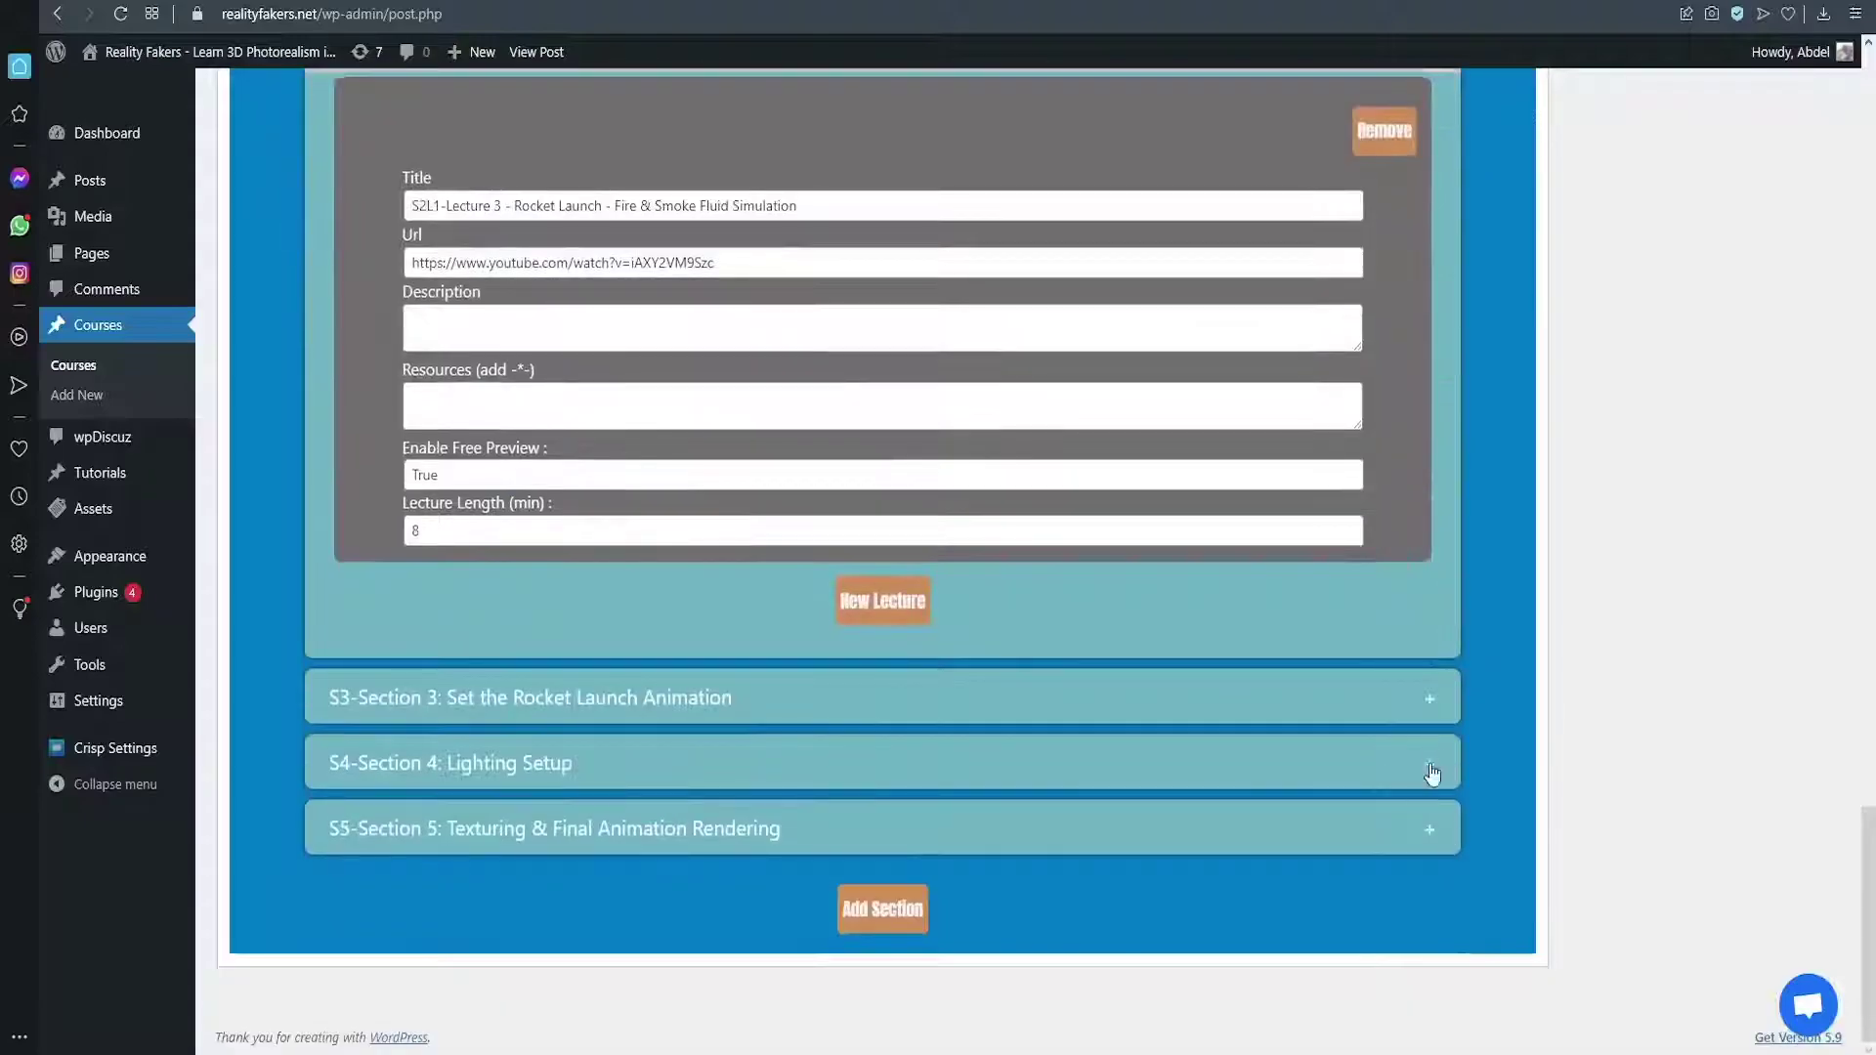
{"action": "left_click", "coordinate": [1433, 774]}
{"action": "scroll", "coordinate": [553, 694], "scroll_direction": "down", "scroll_amount": 1}
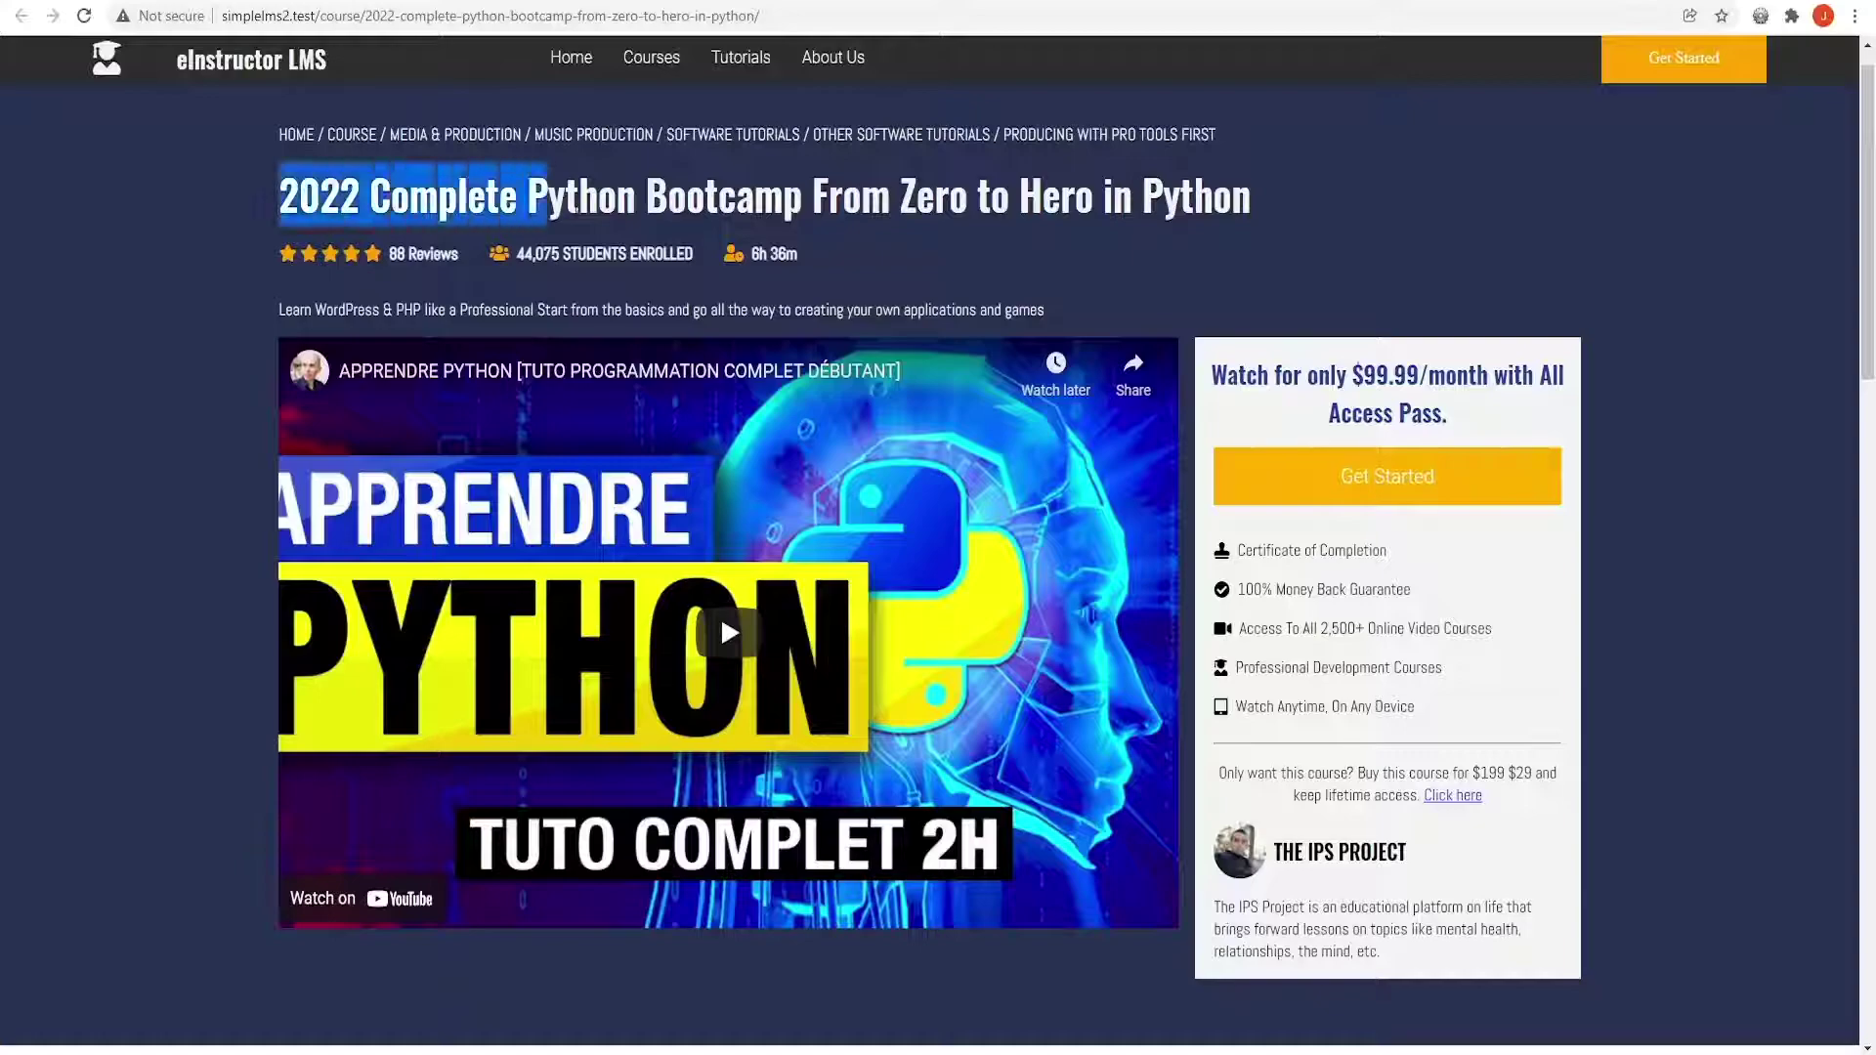
{"action": "triple_click", "coordinate": [1205, 196]}
{"action": "left_click", "coordinate": [847, 264]}
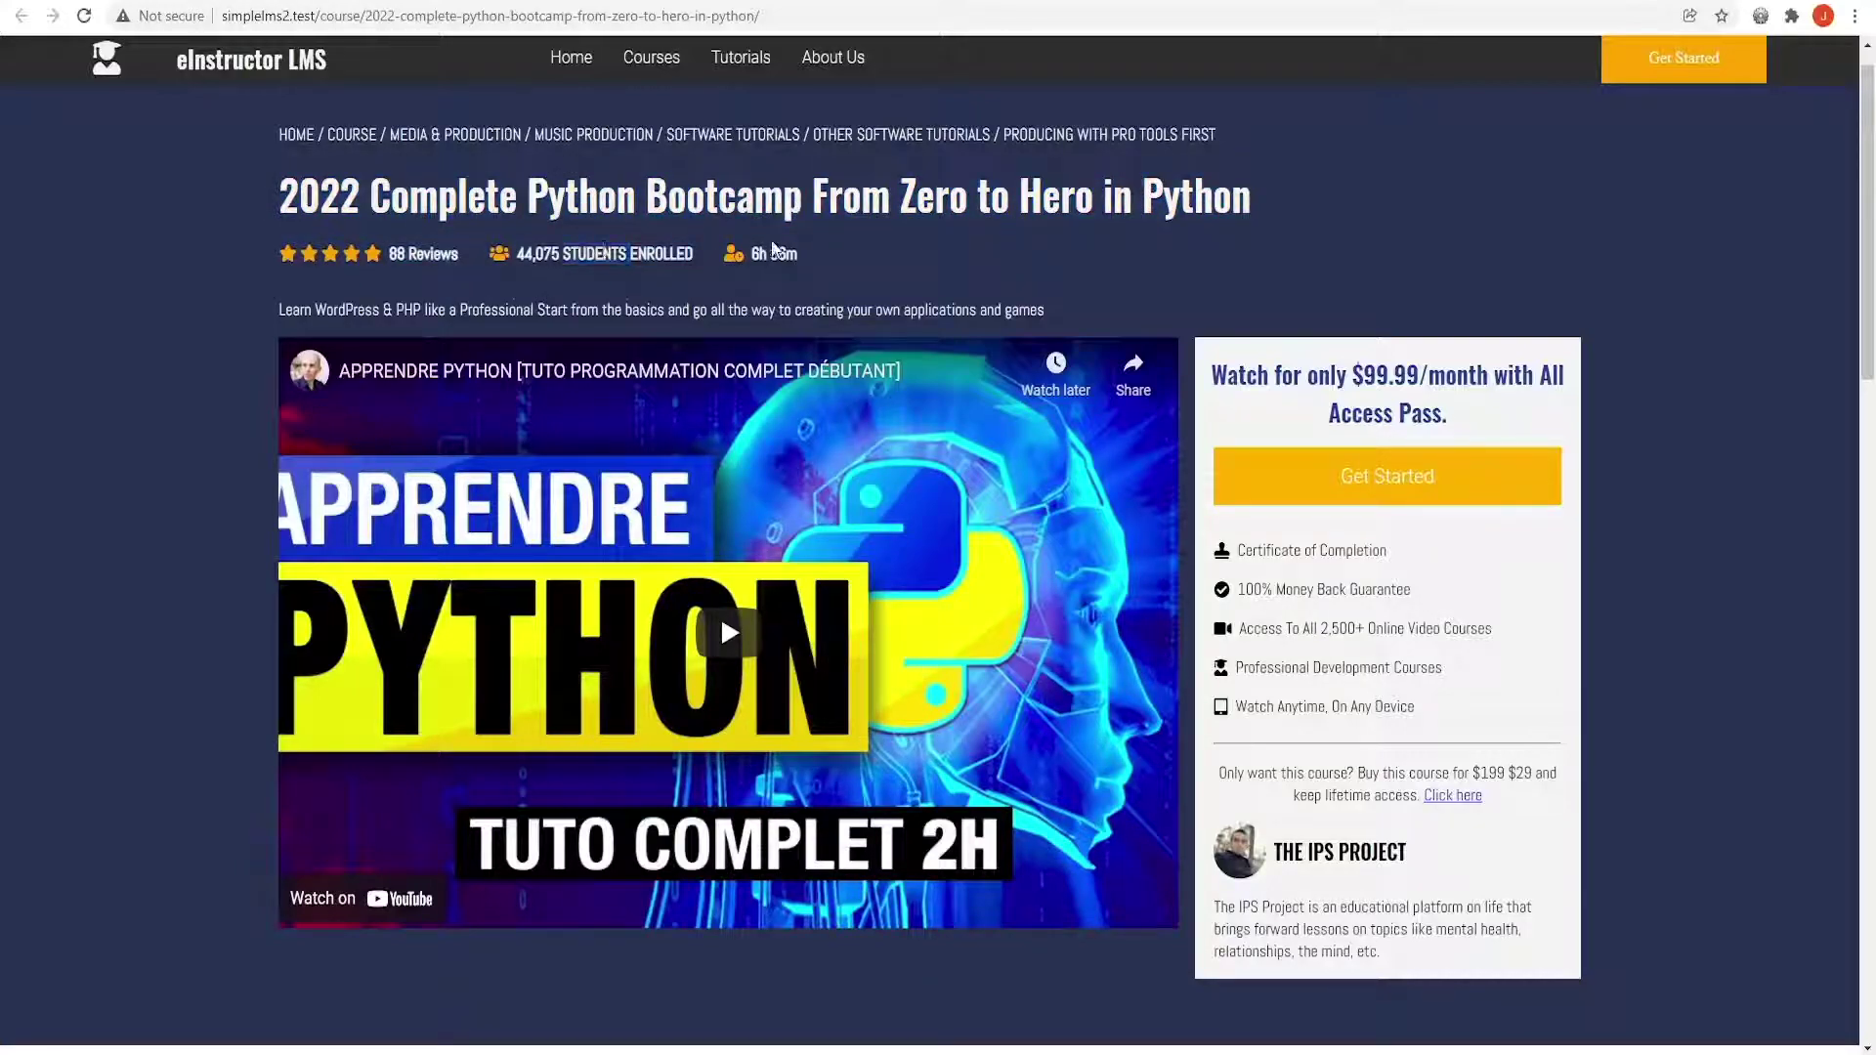
{"action": "triple_click", "coordinate": [774, 250]}
{"action": "scroll", "coordinate": [1374, 578], "scroll_direction": "down", "scroll_amount": 9}
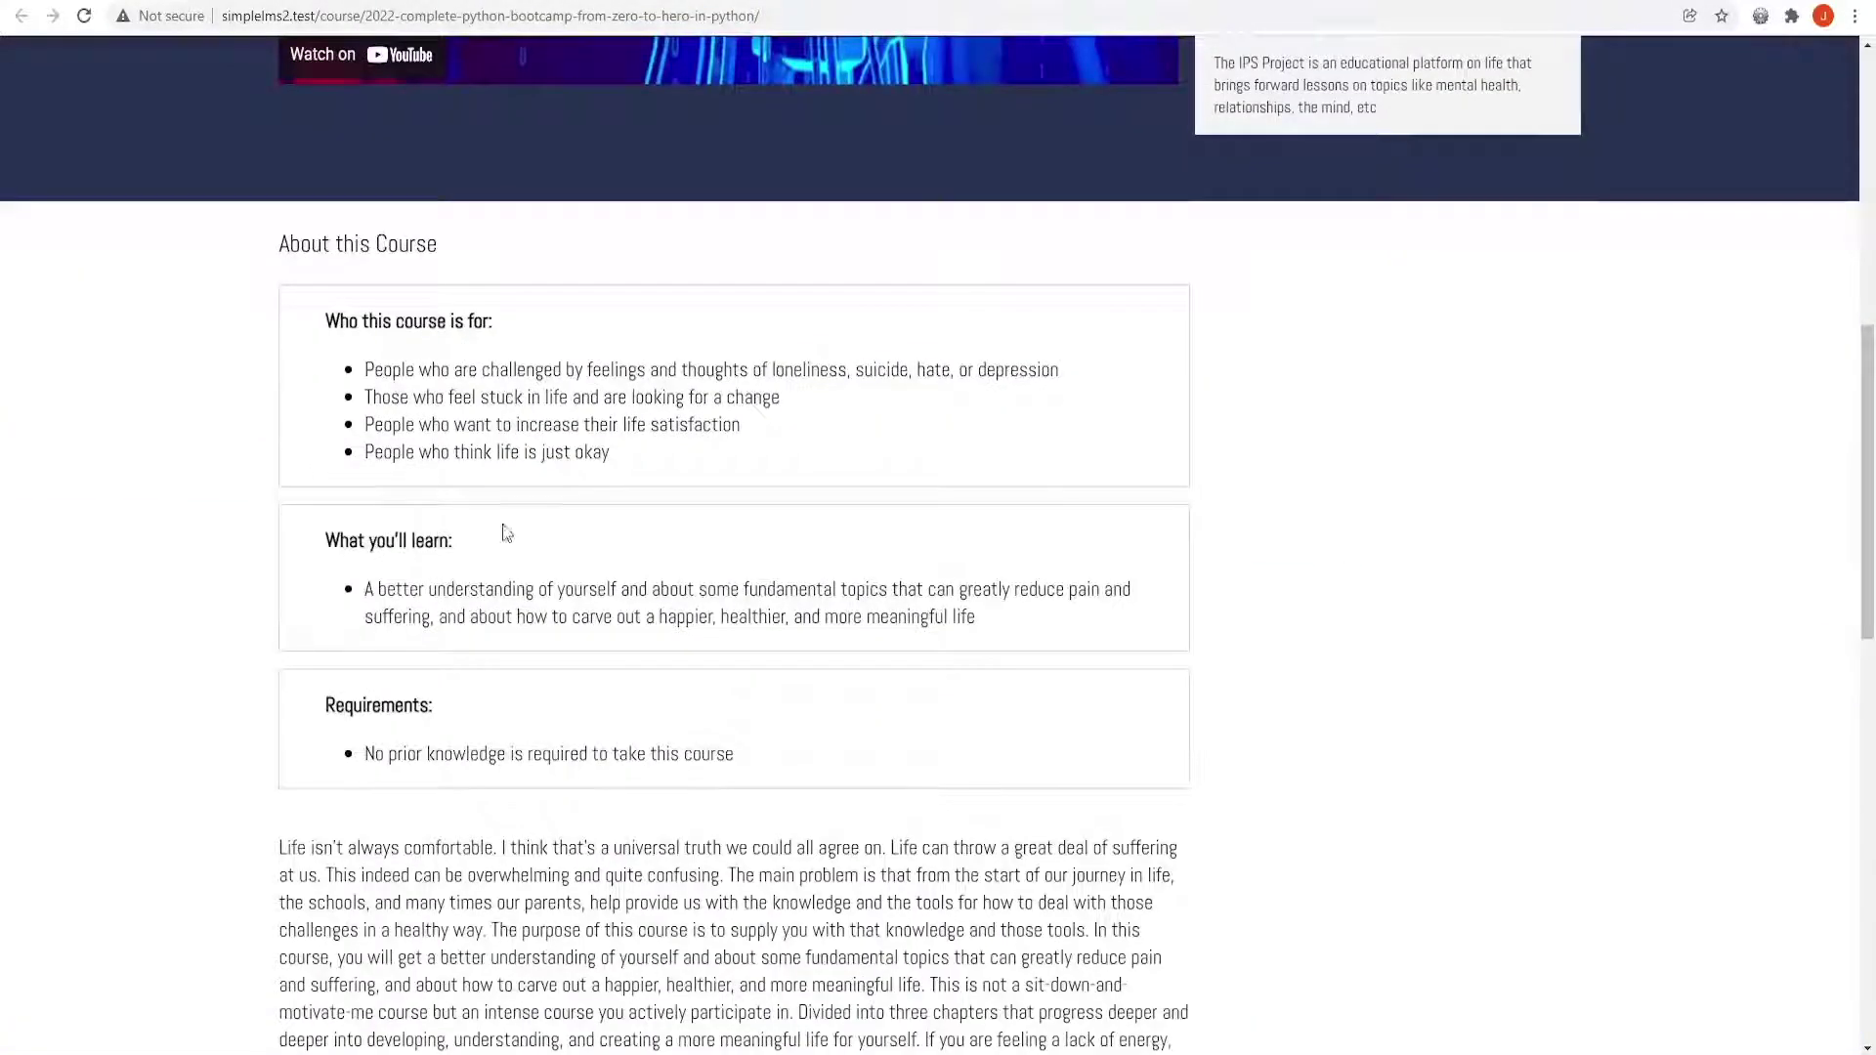
{"action": "scroll", "coordinate": [364, 593], "scroll_direction": "down", "scroll_amount": 9}
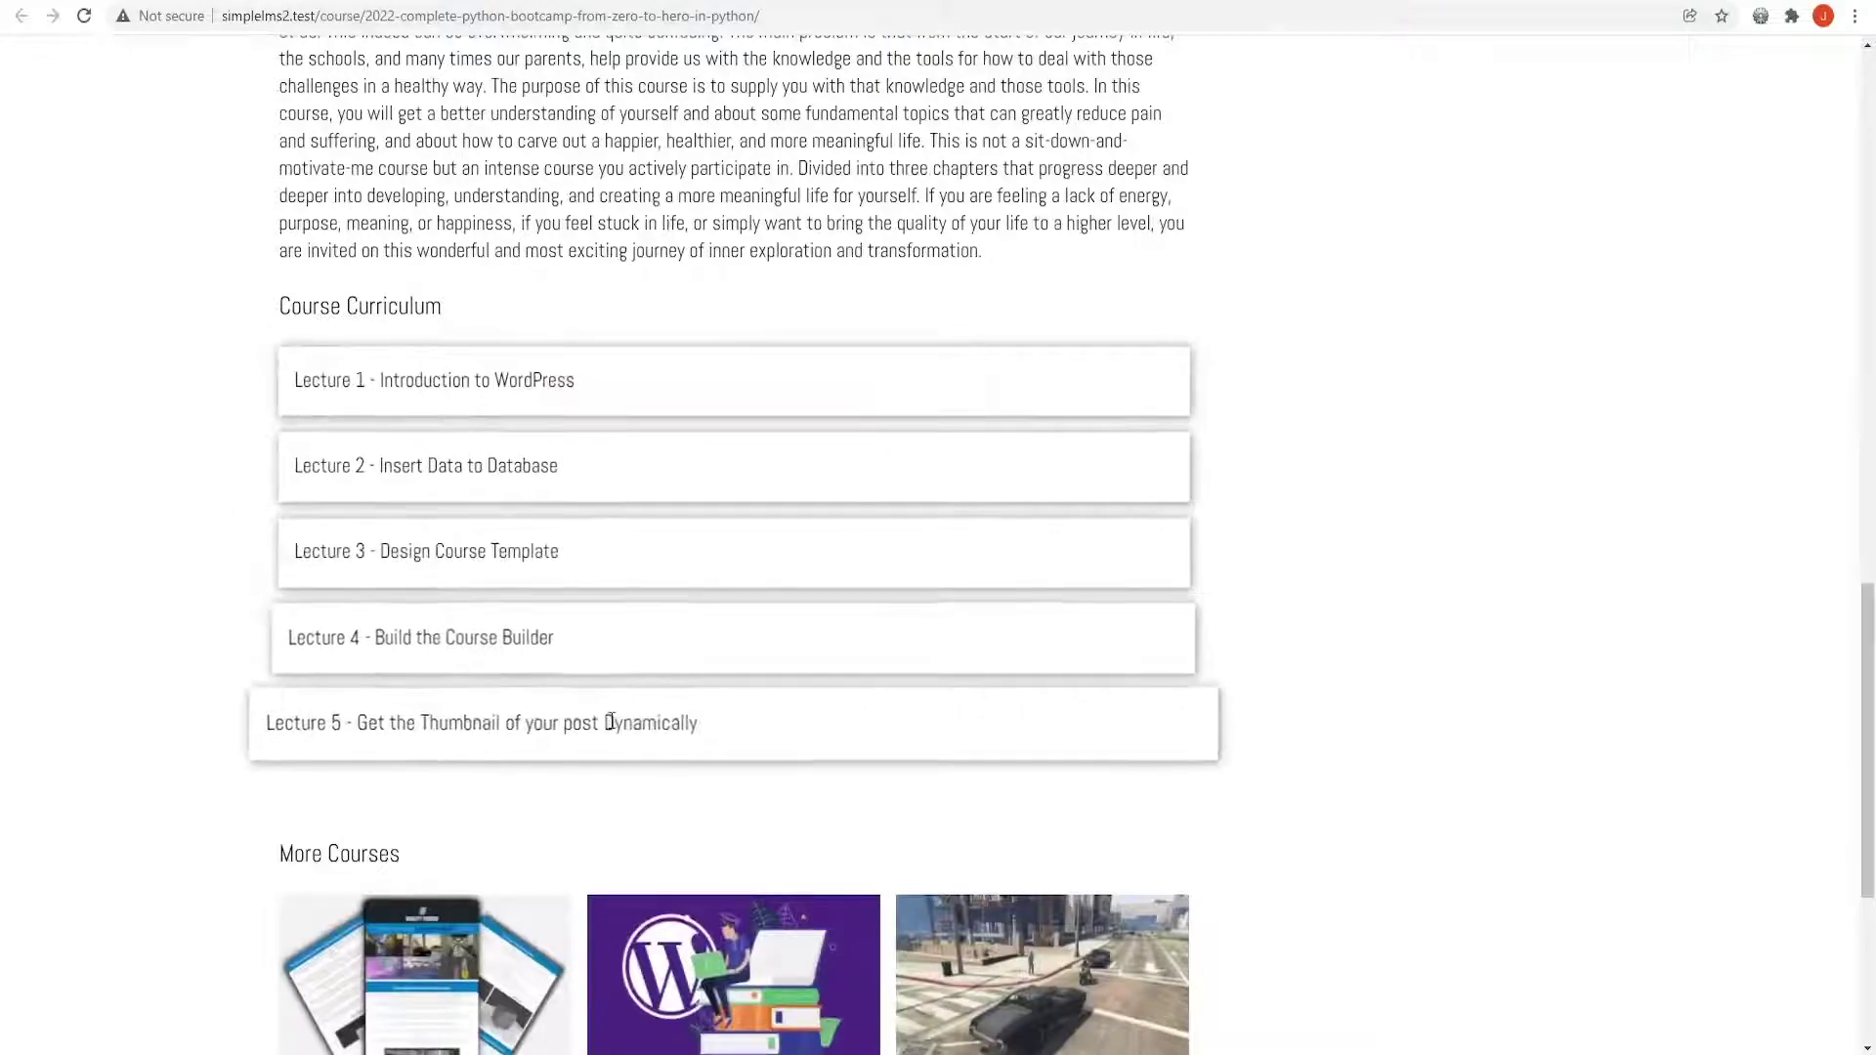
{"action": "scroll", "coordinate": [122, 737], "scroll_direction": "down", "scroll_amount": 4}
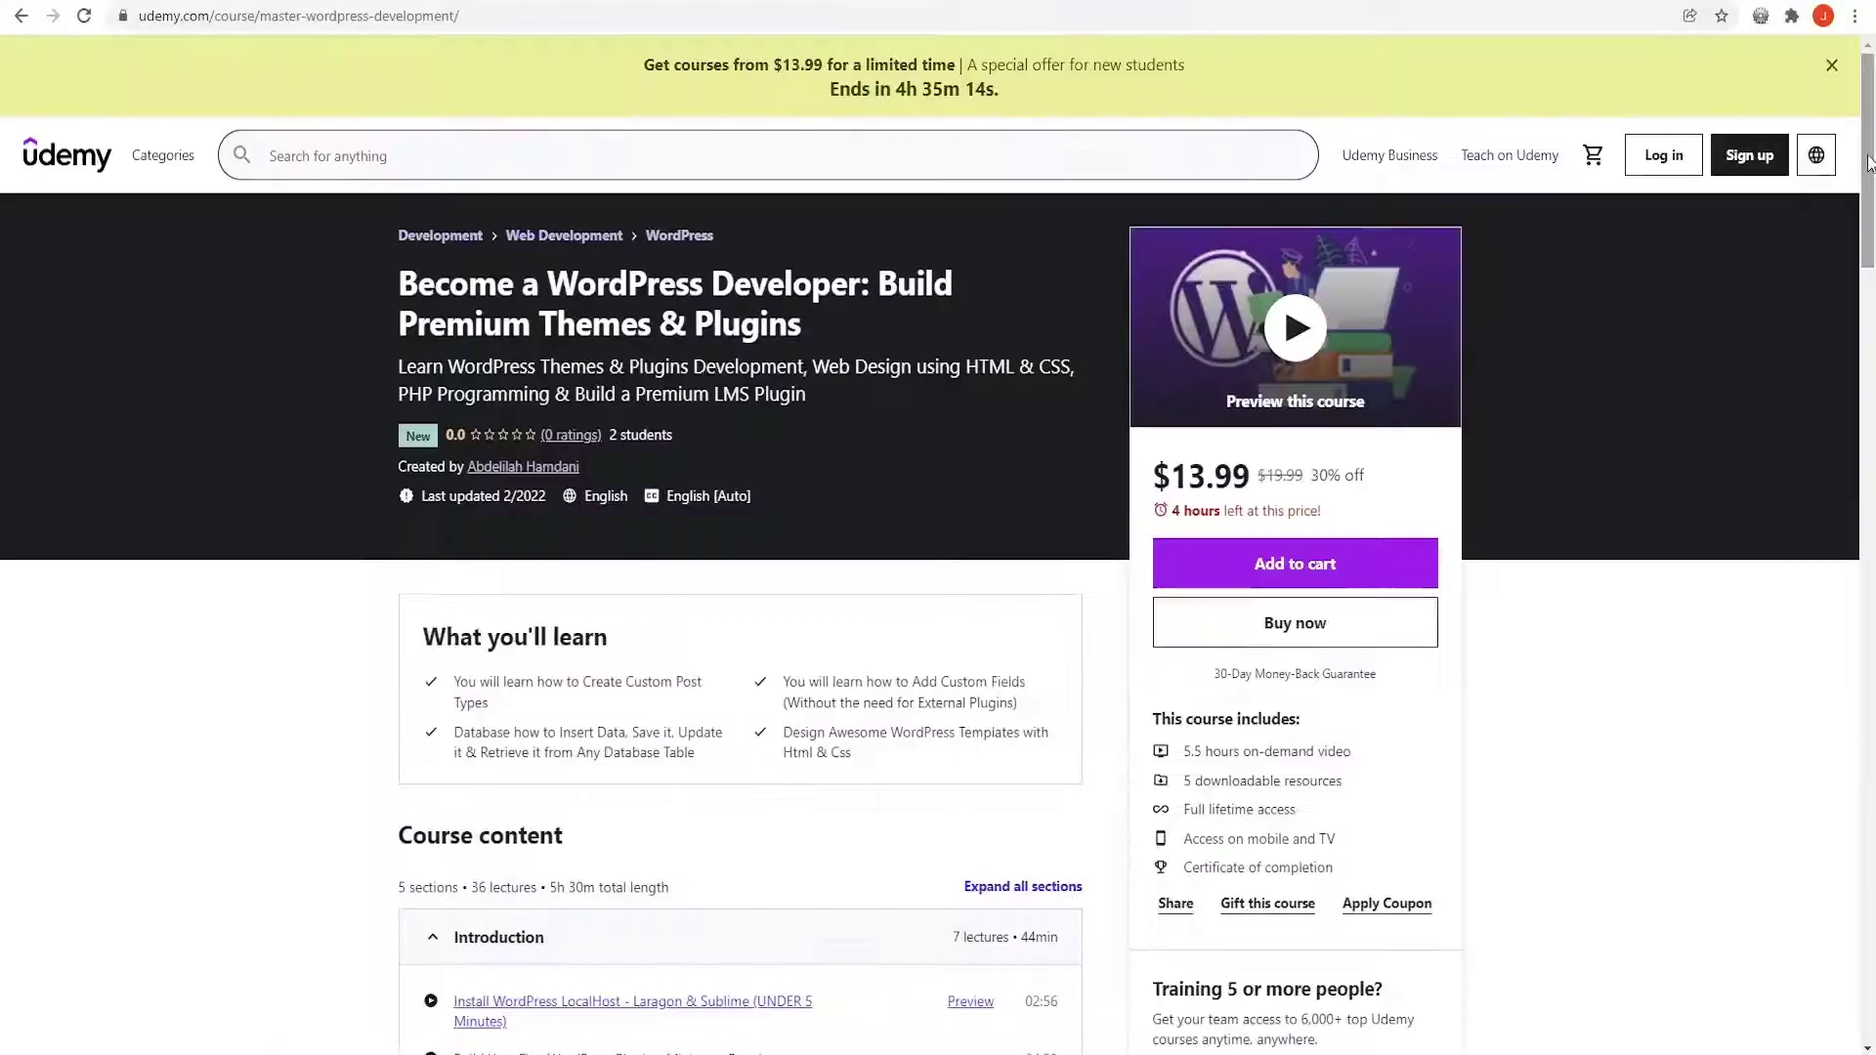
Scroll the Udemy course content, then create the simplelms quick app and database in Laragon
{"action": "left_click_drag", "start_coordinate": [1868, 161], "coordinate": [1862, 313]}
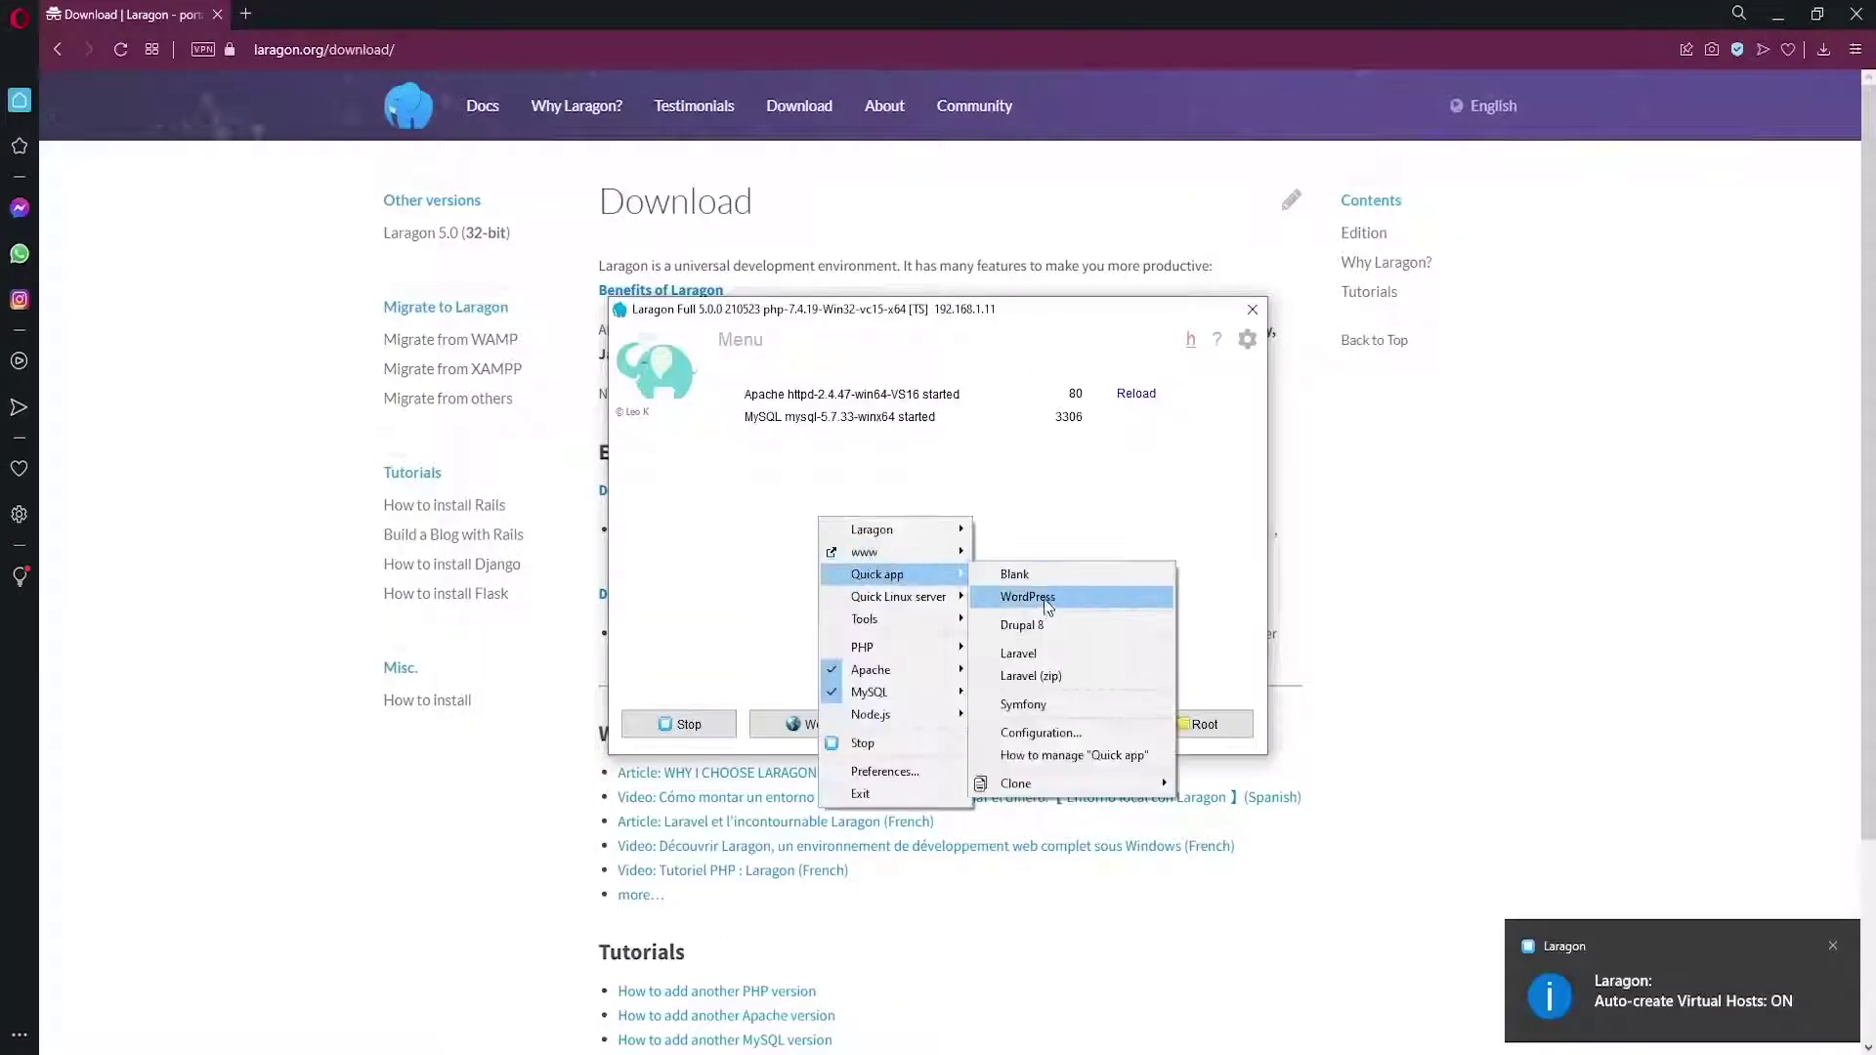
{"action": "type", "text": "simplelms"}
{"action": "left_click", "coordinate": [889, 567]}
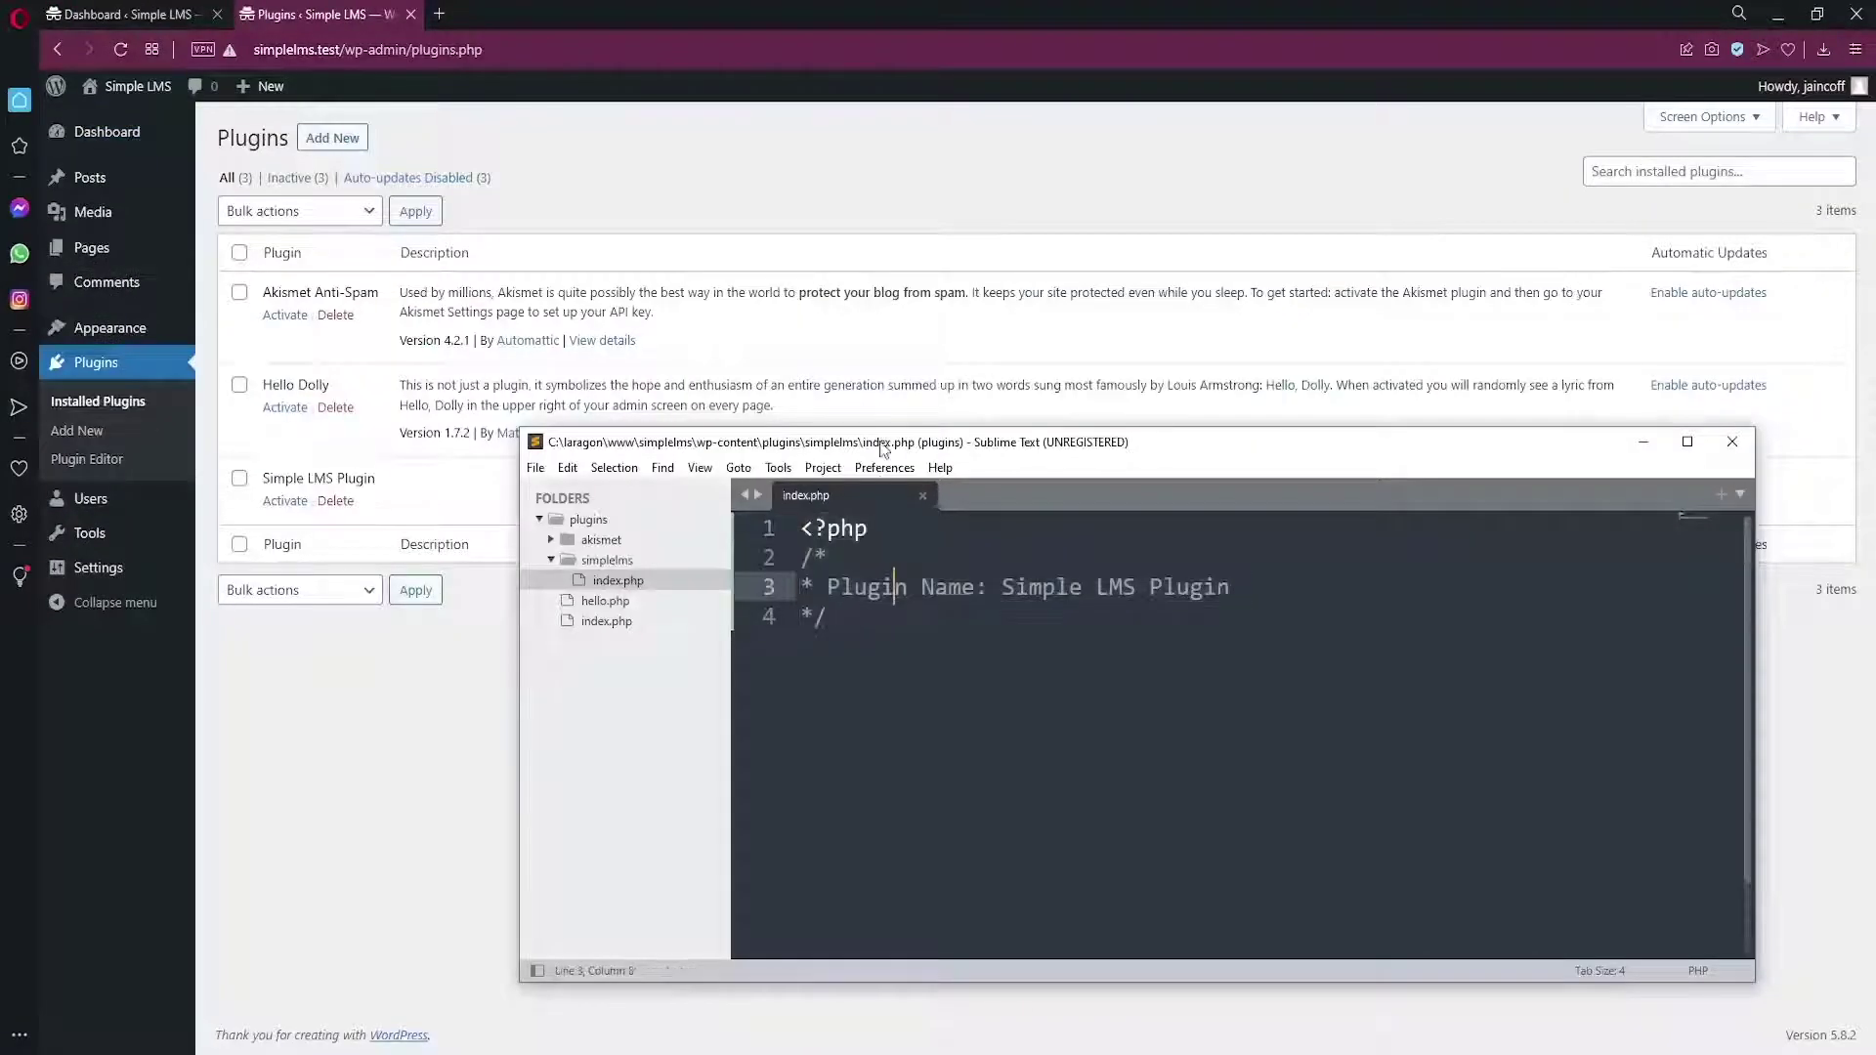
Log in, start a new course post titled 'Firt', and check its custom field boxes
{"action": "key", "text": "Return"}
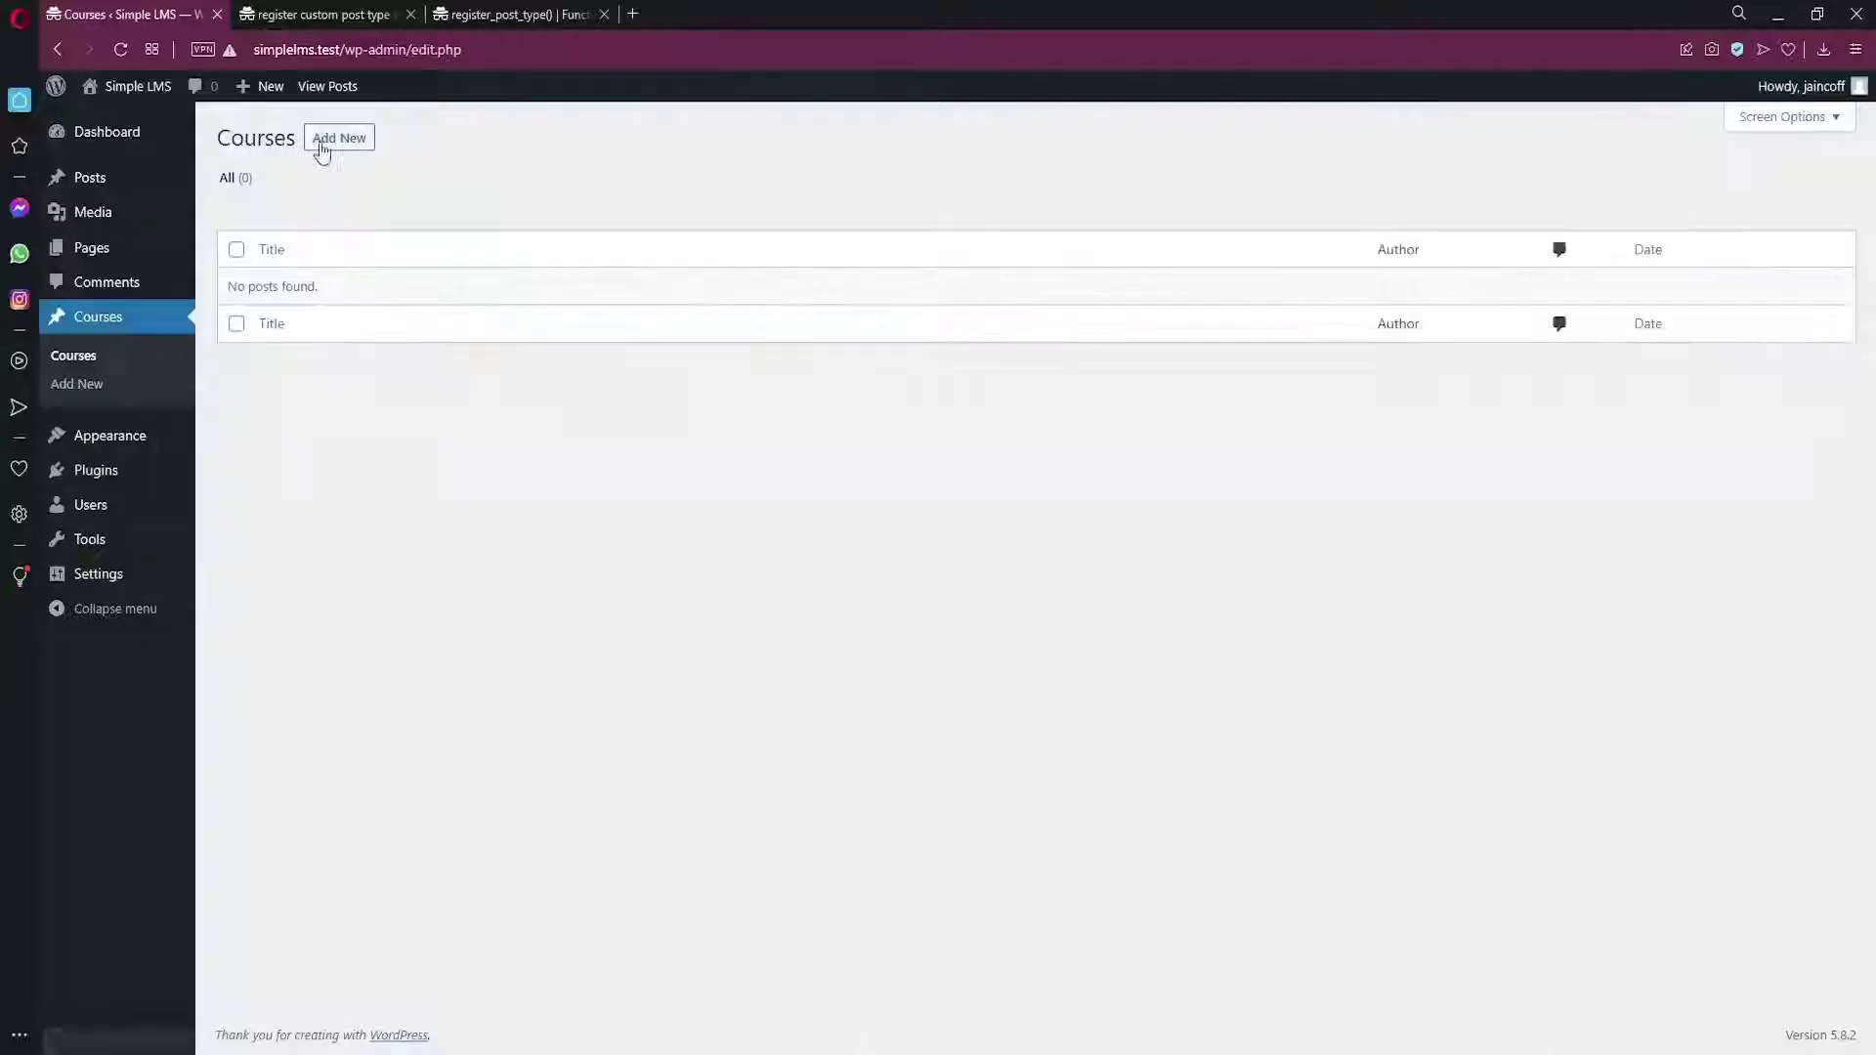
{"action": "left_click", "coordinate": [321, 147]}
{"action": "type", "text": "Firt"}
{"action": "scroll", "coordinate": [263, 601], "scroll_direction": "down", "scroll_amount": 2}
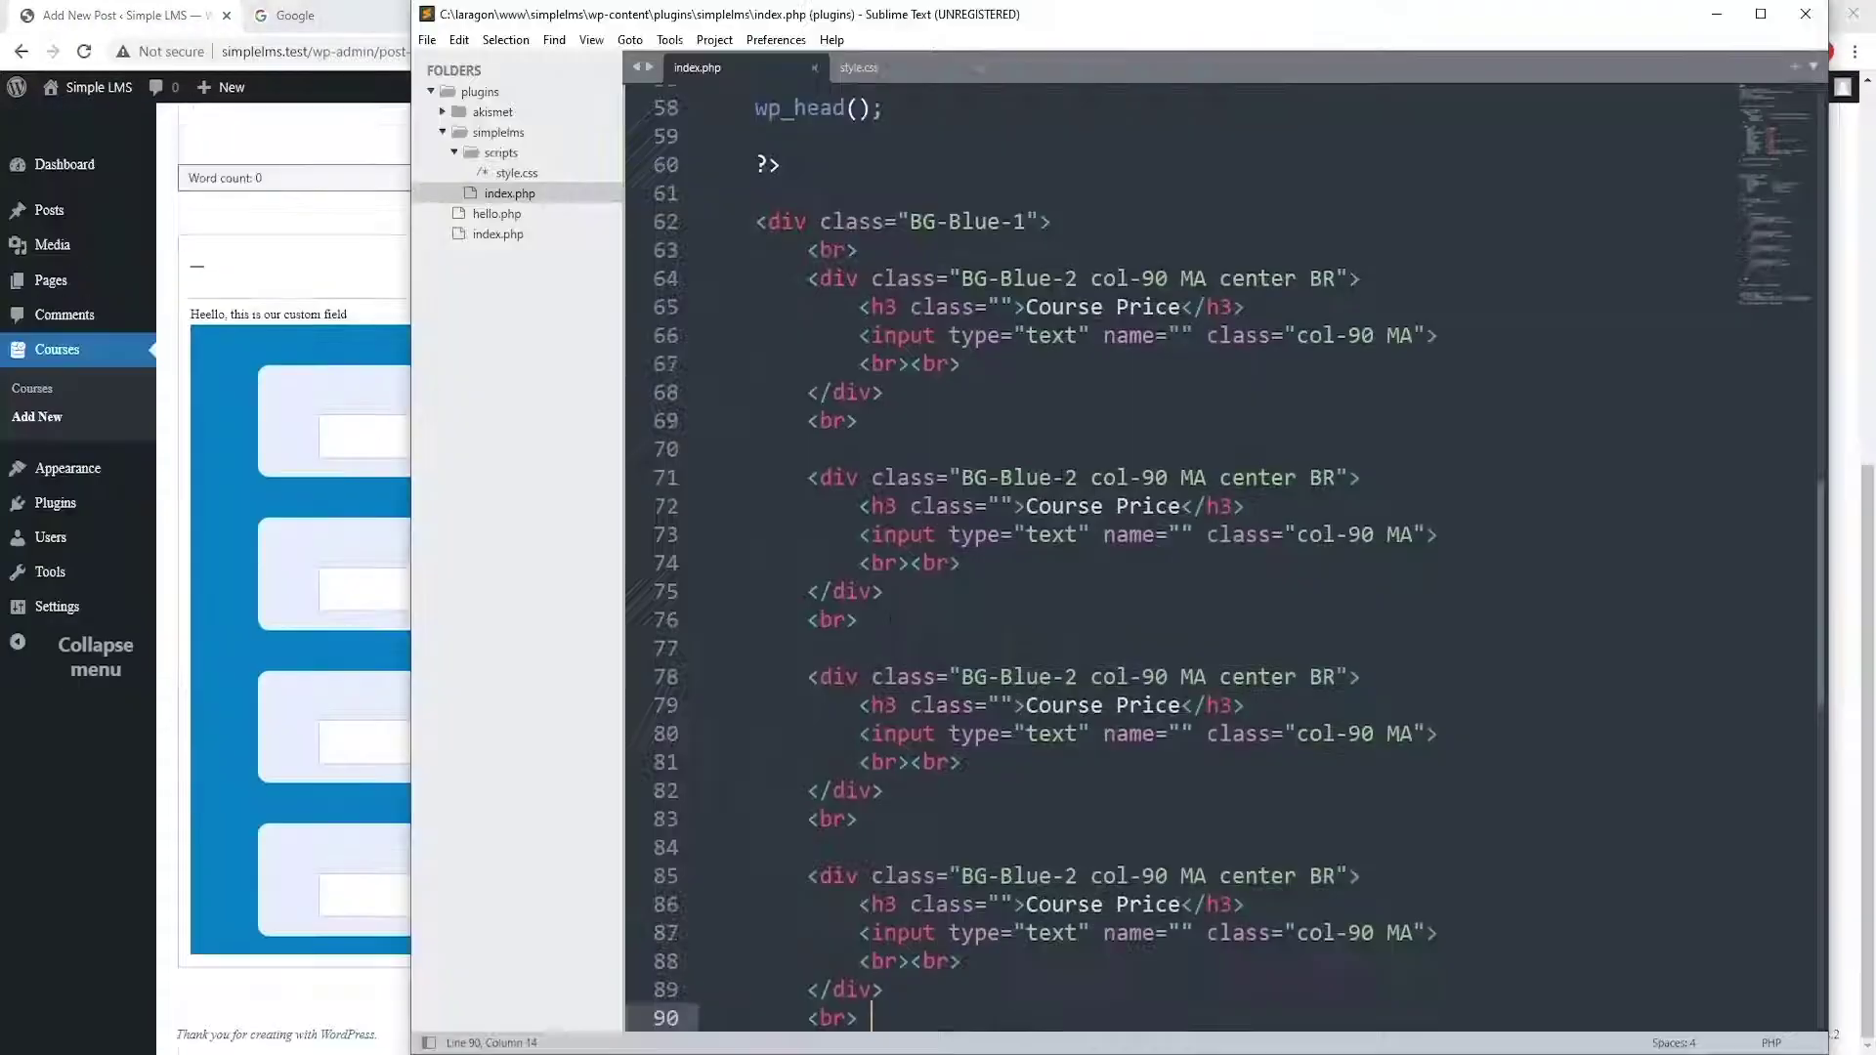
{"action": "key", "text": "alt+Tab"}
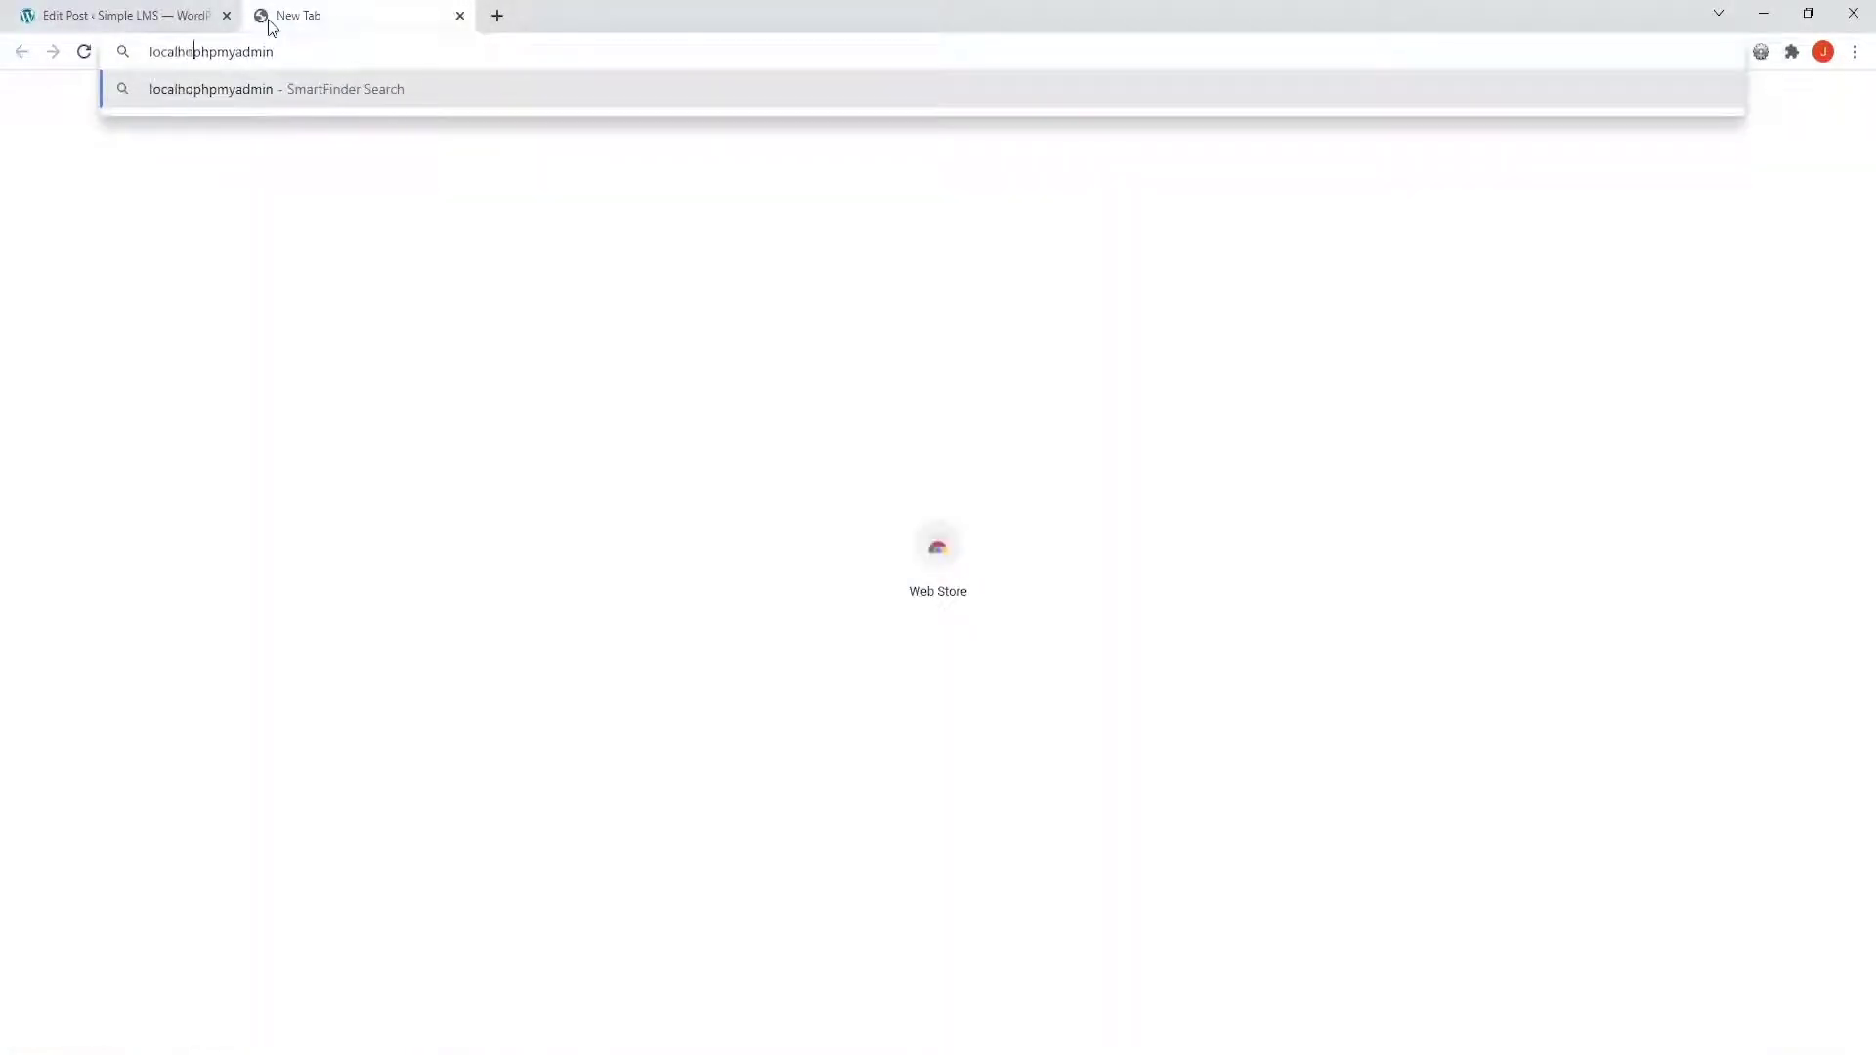
Sign in to localhost phpMyAdmin as root and list the simplelms2 database's tables
{"action": "type", "text": "st/"}
{"action": "key", "text": "Return"}
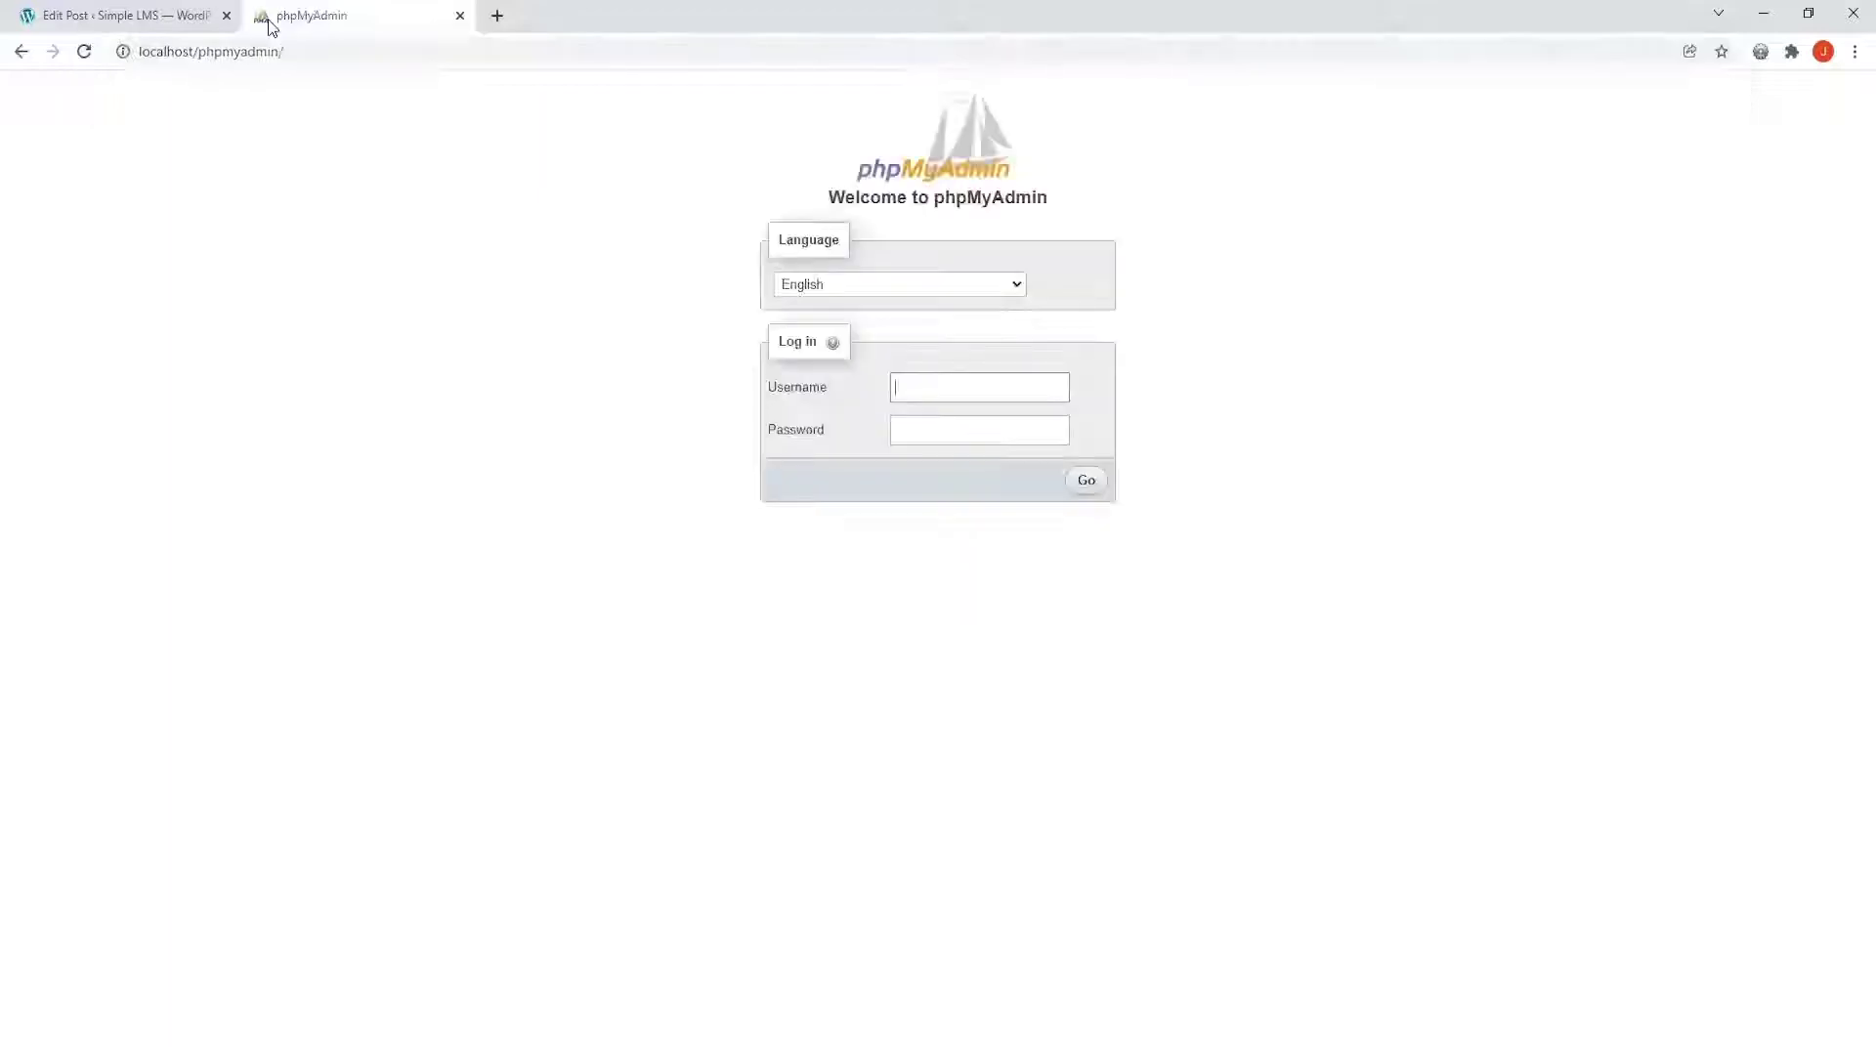
{"action": "left_click", "coordinate": [957, 395]}
{"action": "type", "text": "root"}
{"action": "key", "text": "Return"}
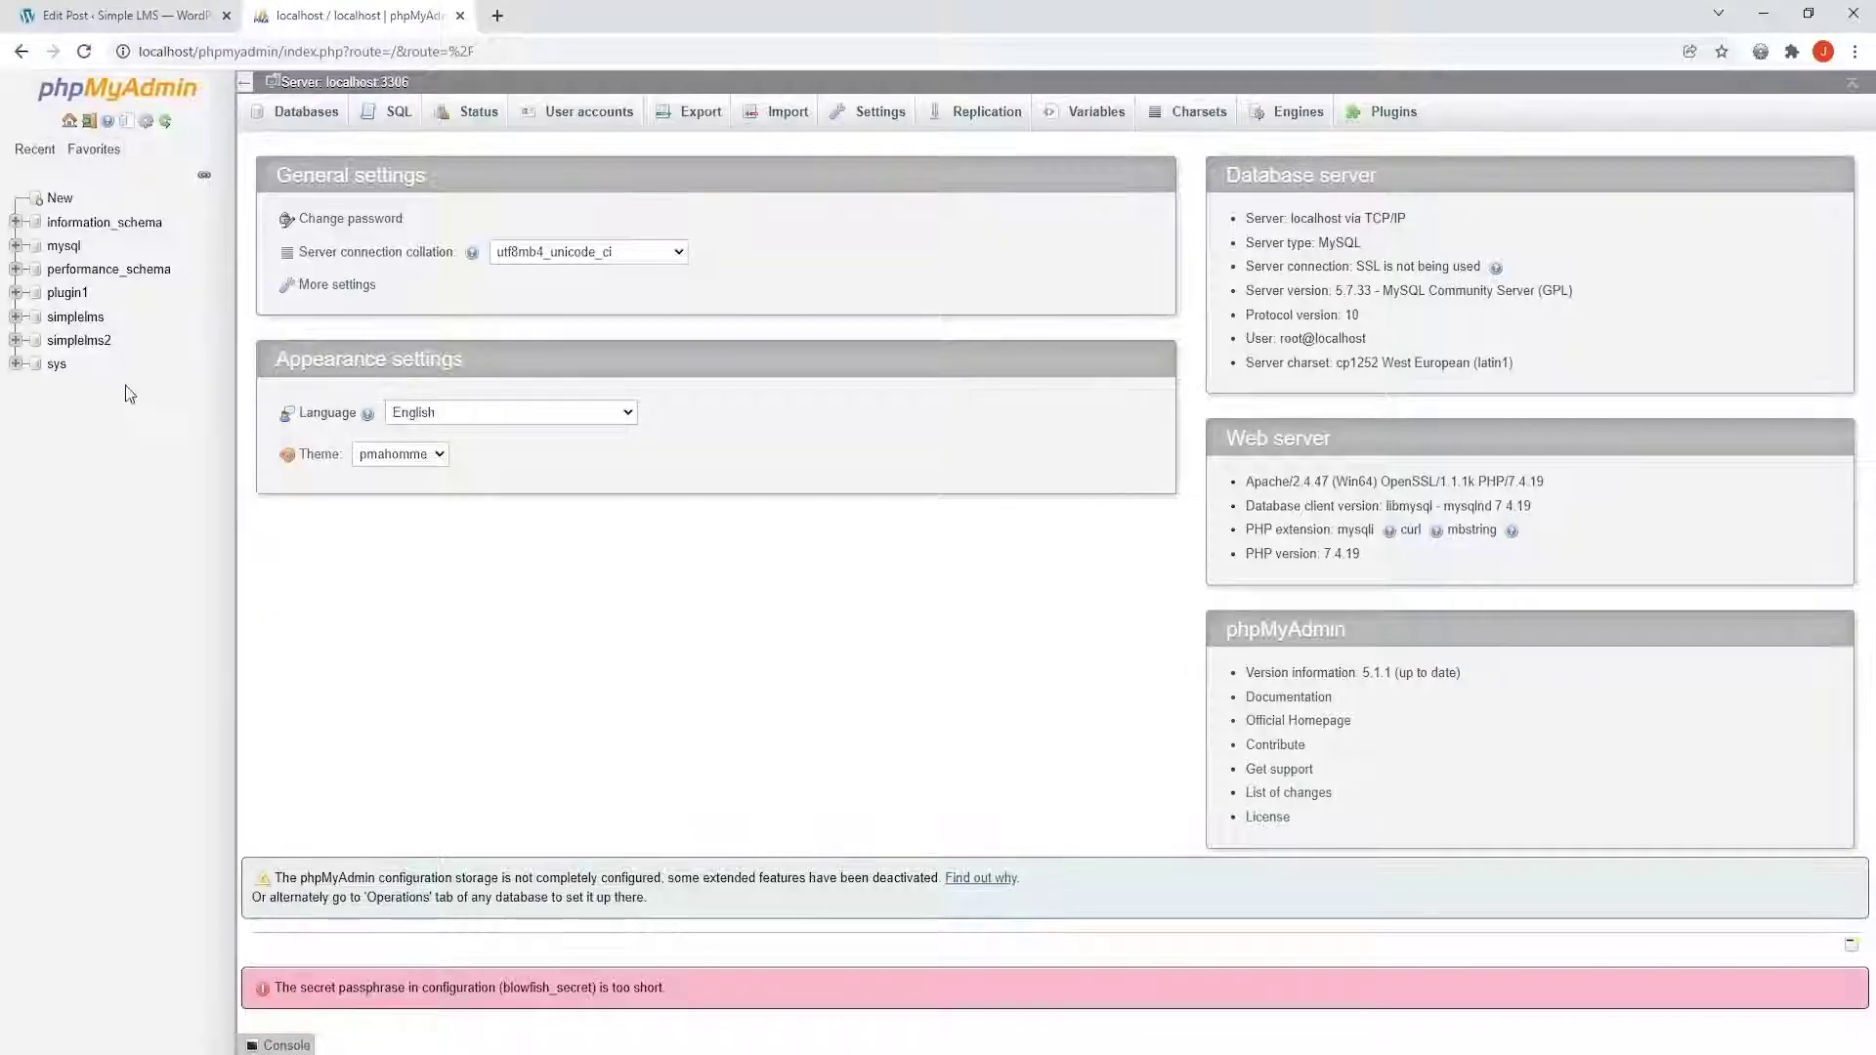
{"action": "left_click", "coordinate": [78, 340]}
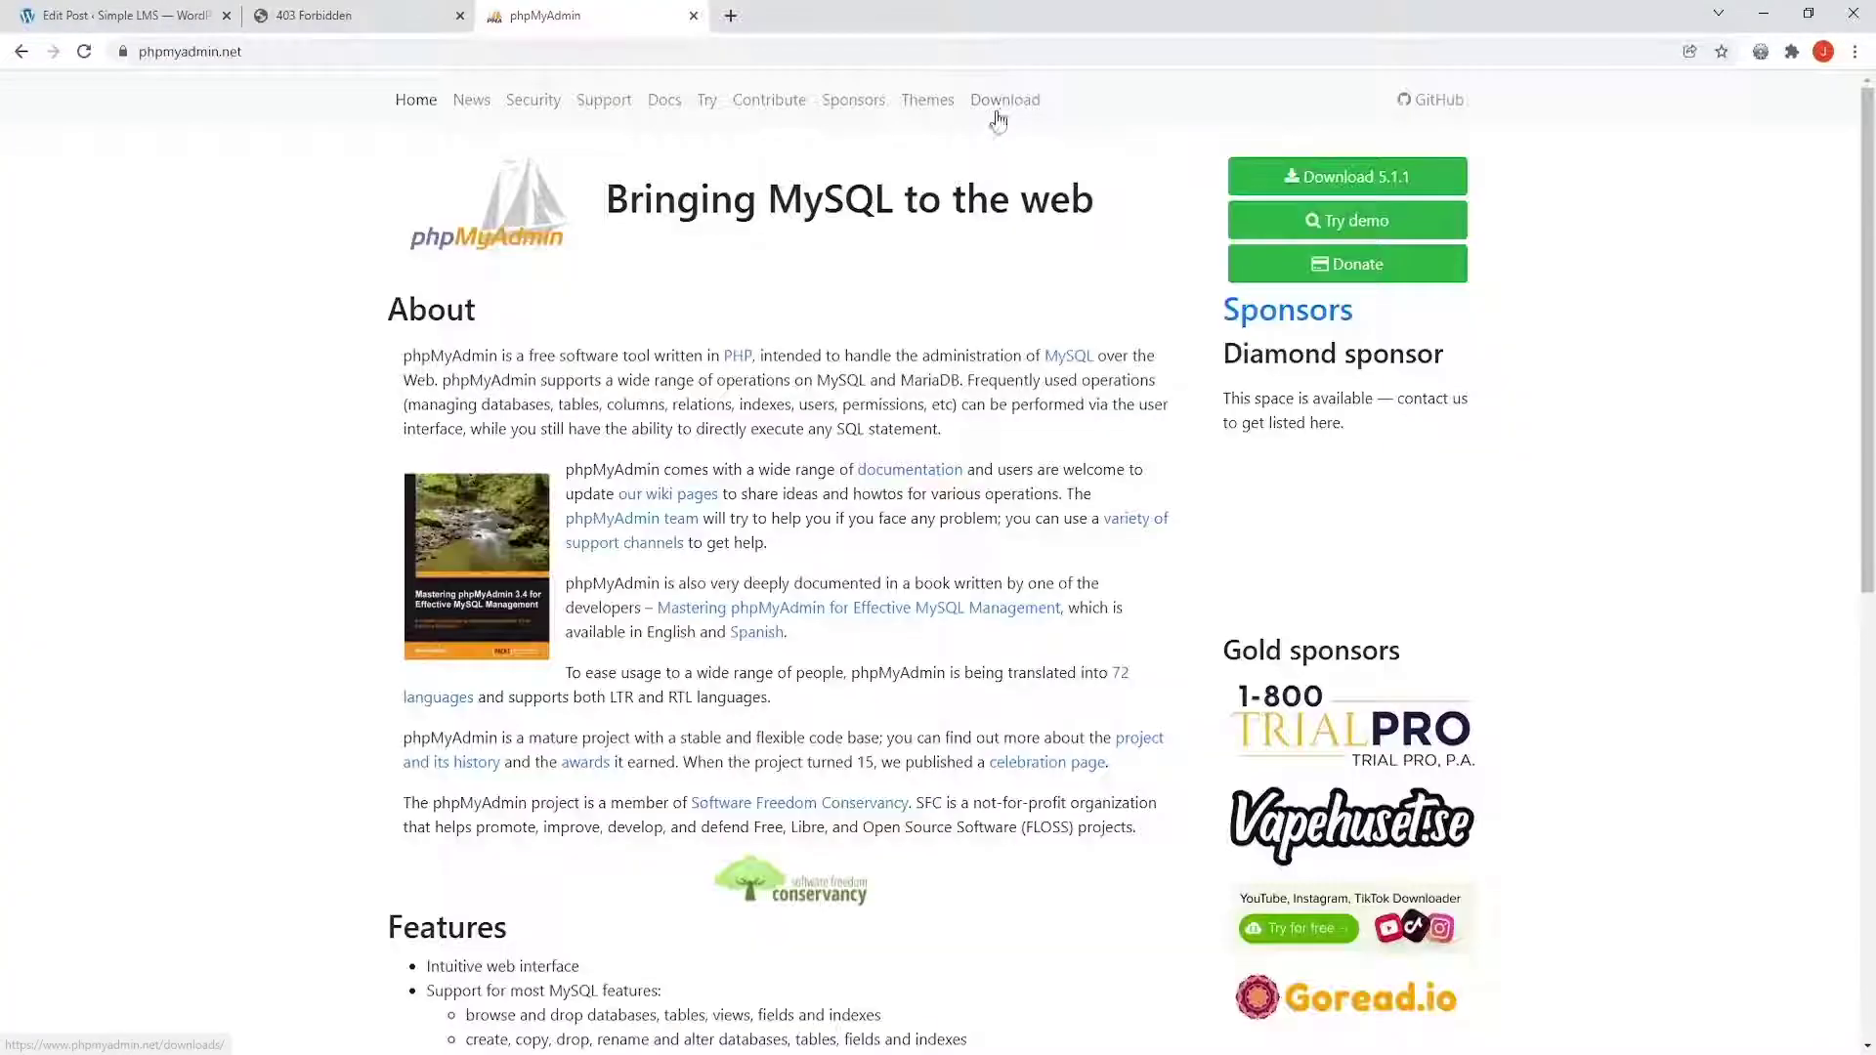
Download the phpMyAdmin zip package from the phpMyAdmin downloads page
{"action": "left_click", "coordinate": [997, 117]}
{"action": "scroll", "coordinate": [473, 679], "scroll_direction": "down", "scroll_amount": 2}
{"action": "left_click", "coordinate": [489, 671]}
{"action": "key", "text": "Escape"}
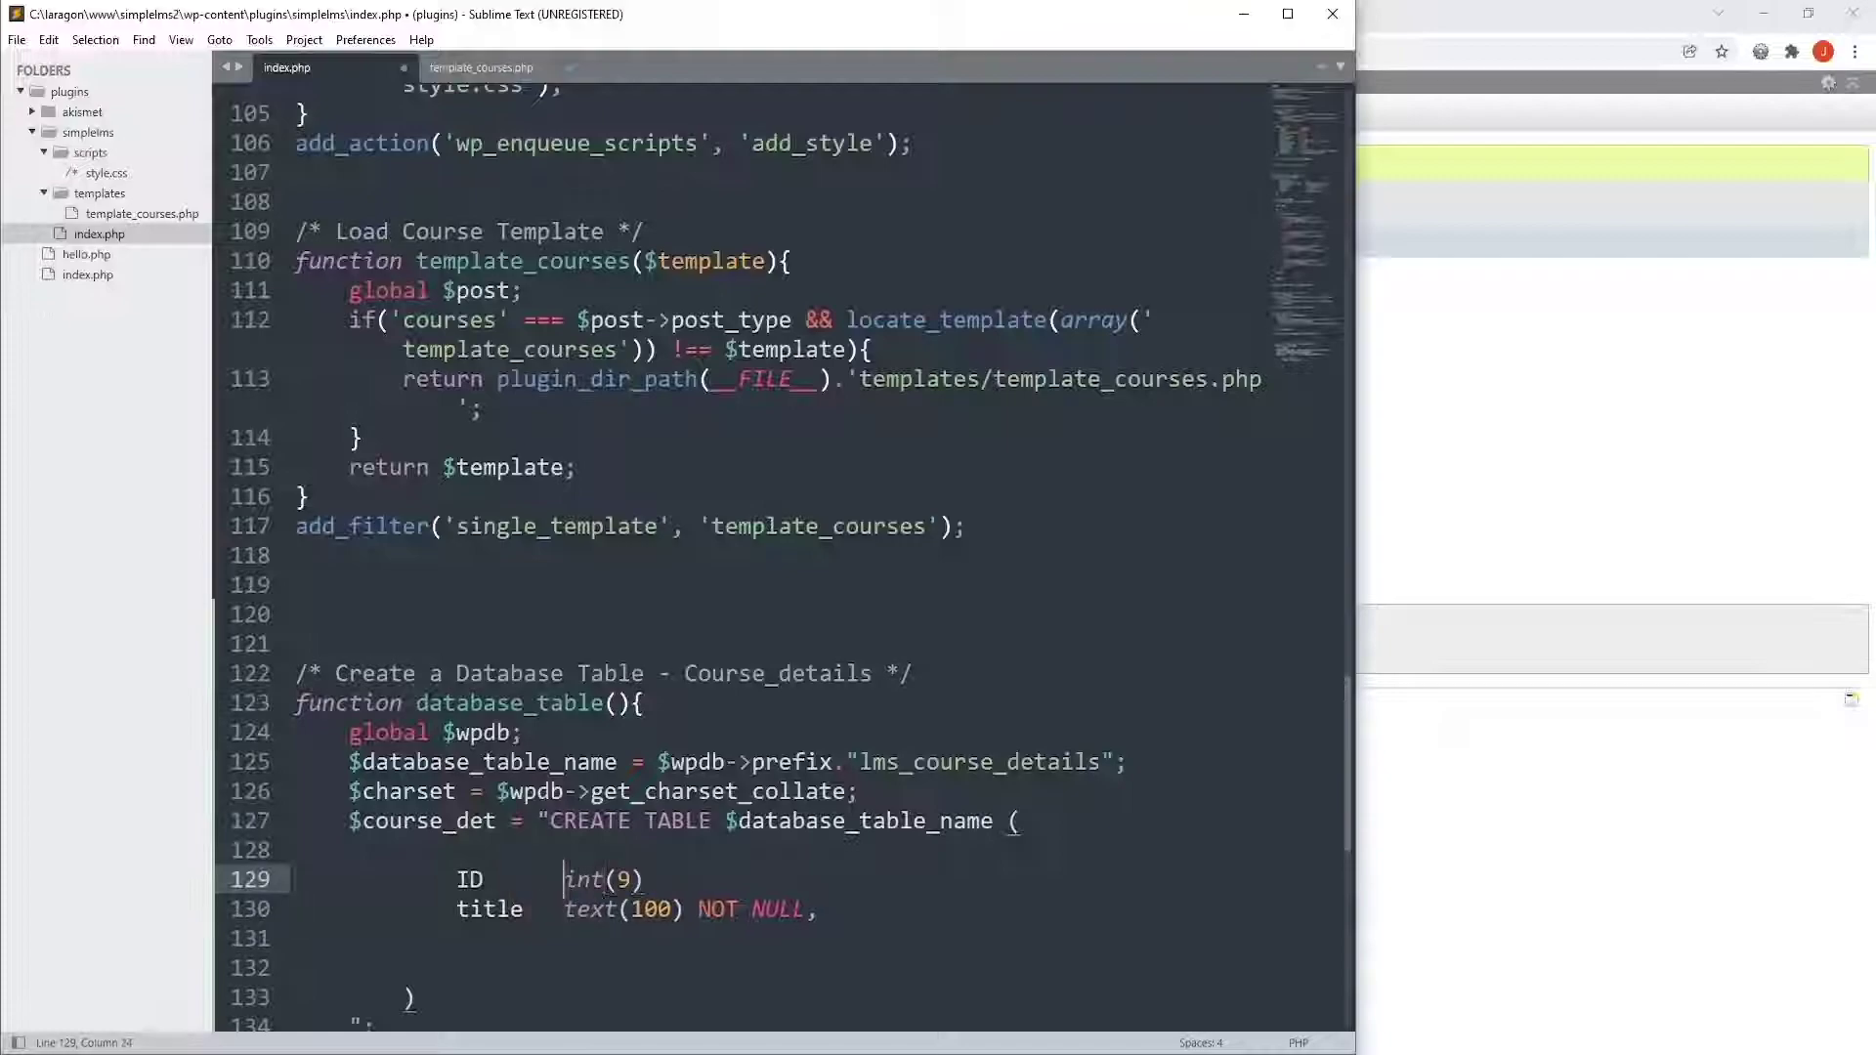
Add NOT NULL columns: subtitle text(500), video varchar(100), price int(9), thumbnail text, content text
{"action": "type", "text": "NOT NULL,text(500) NOT NULL,"}
{"action": "key", "text": "Return"}
{"action": "type", "text": "video varchar(100) NOT NULL,"}
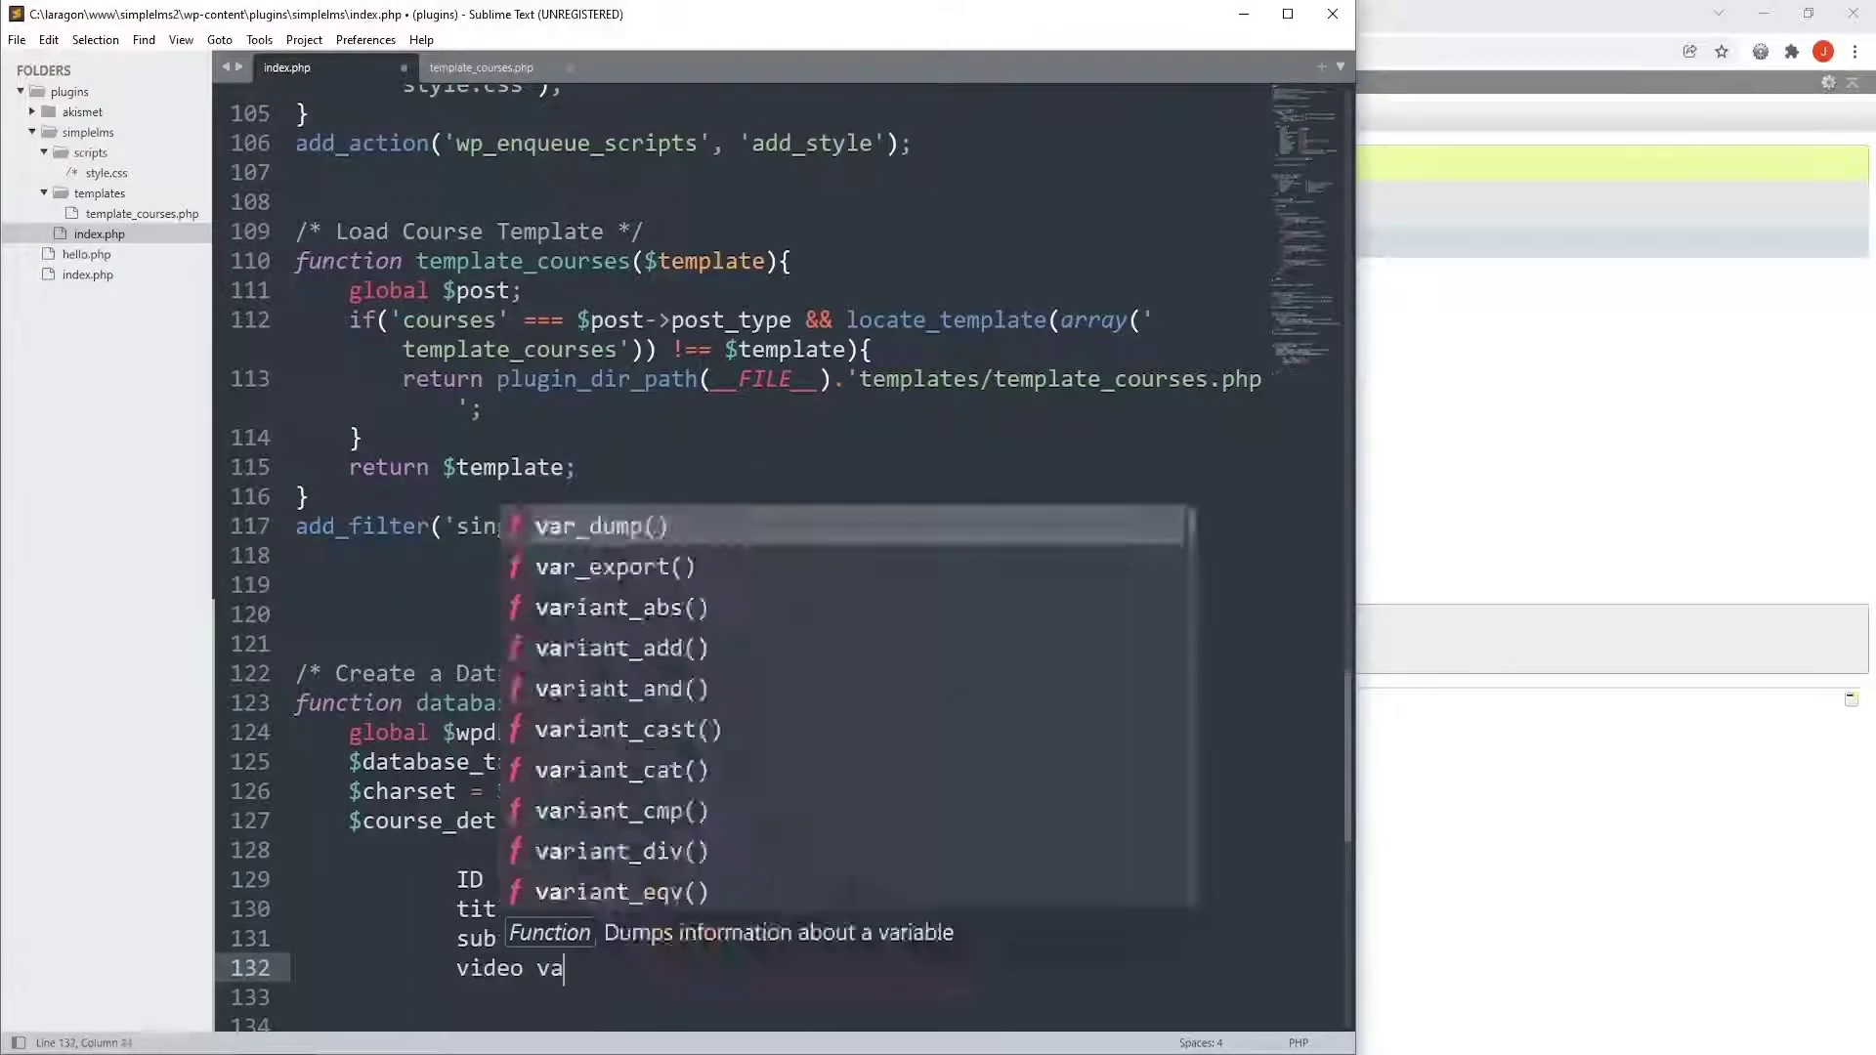
{"action": "key", "text": "Return"}
{"action": "type", "text": "price int(9) NOT NULL,"}
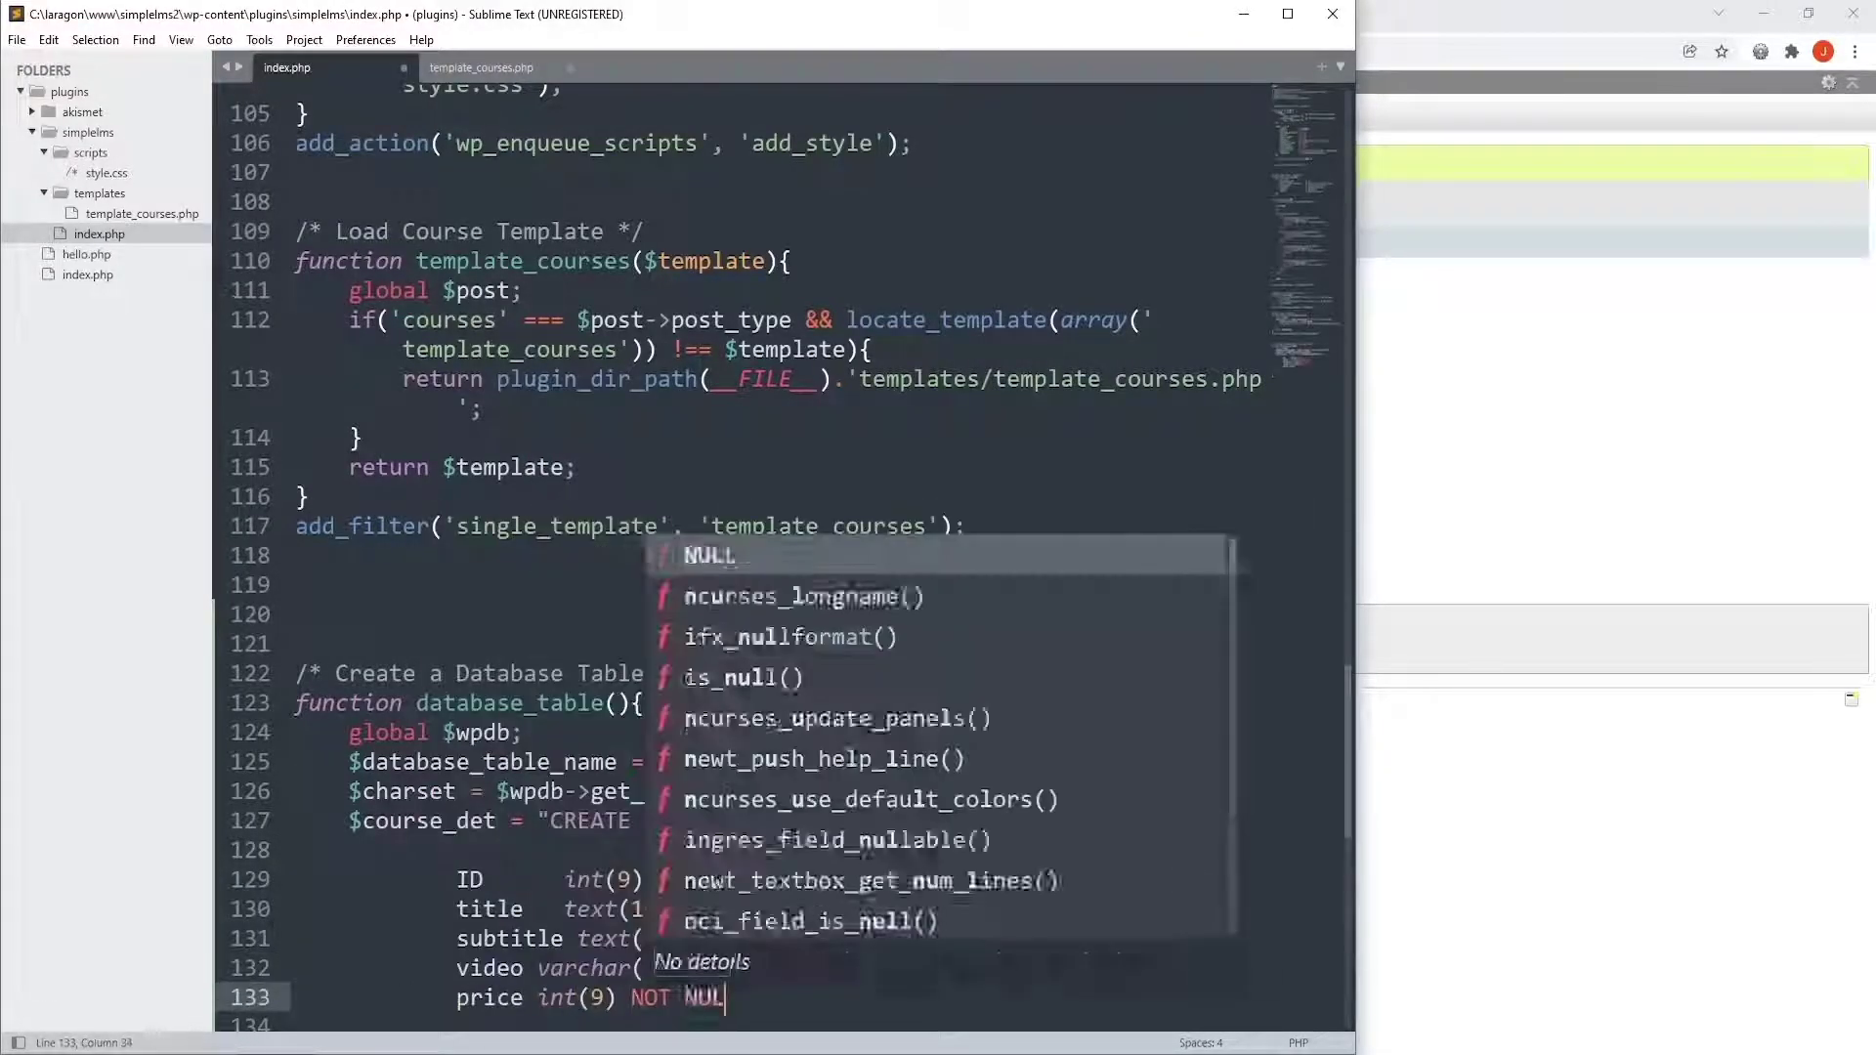
{"action": "key", "text": "Return"}
{"action": "type", "text": "thumbnail text NOT NULL,"}
{"action": "key", "text": "Return"}
{"action": "type", "text": "content text NOT NULL,"}
{"action": "key", "text": "Return"}
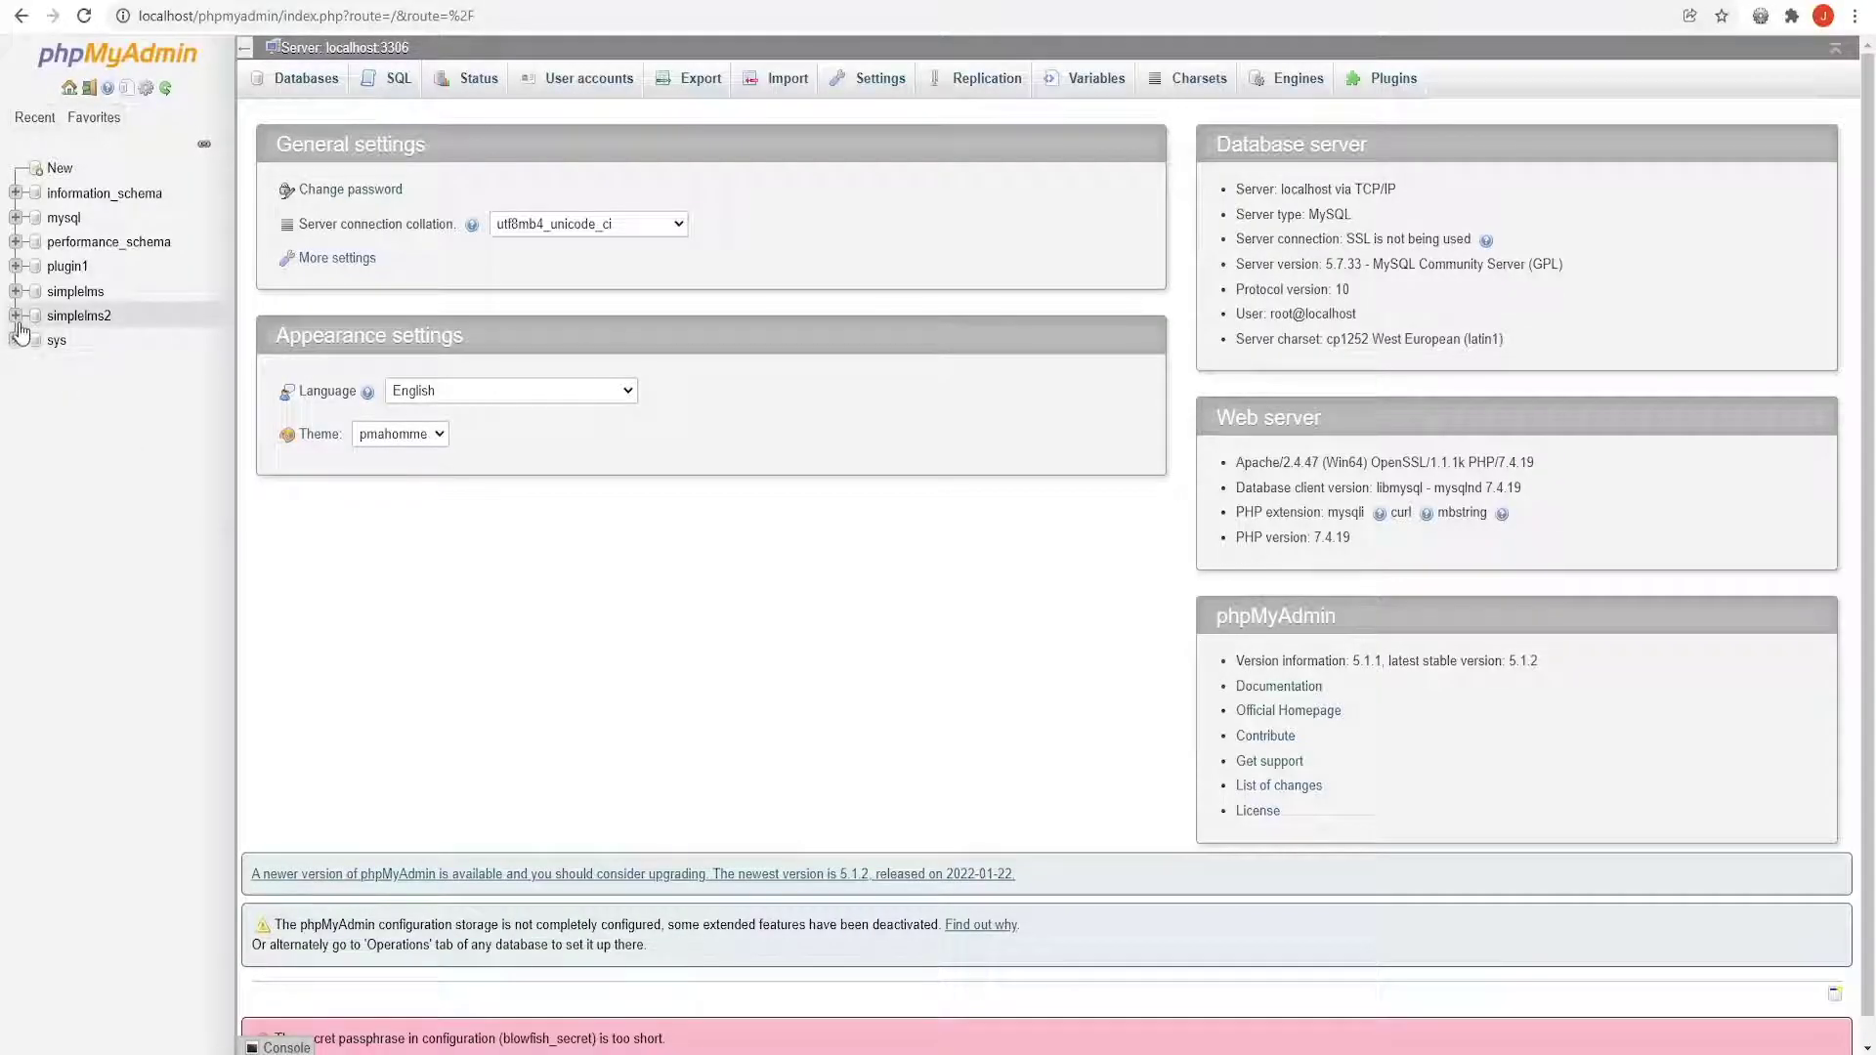
List simplelms2's tables, then review the course's Subtitle and trailer video URL fields
{"action": "left_click", "coordinate": [16, 319]}
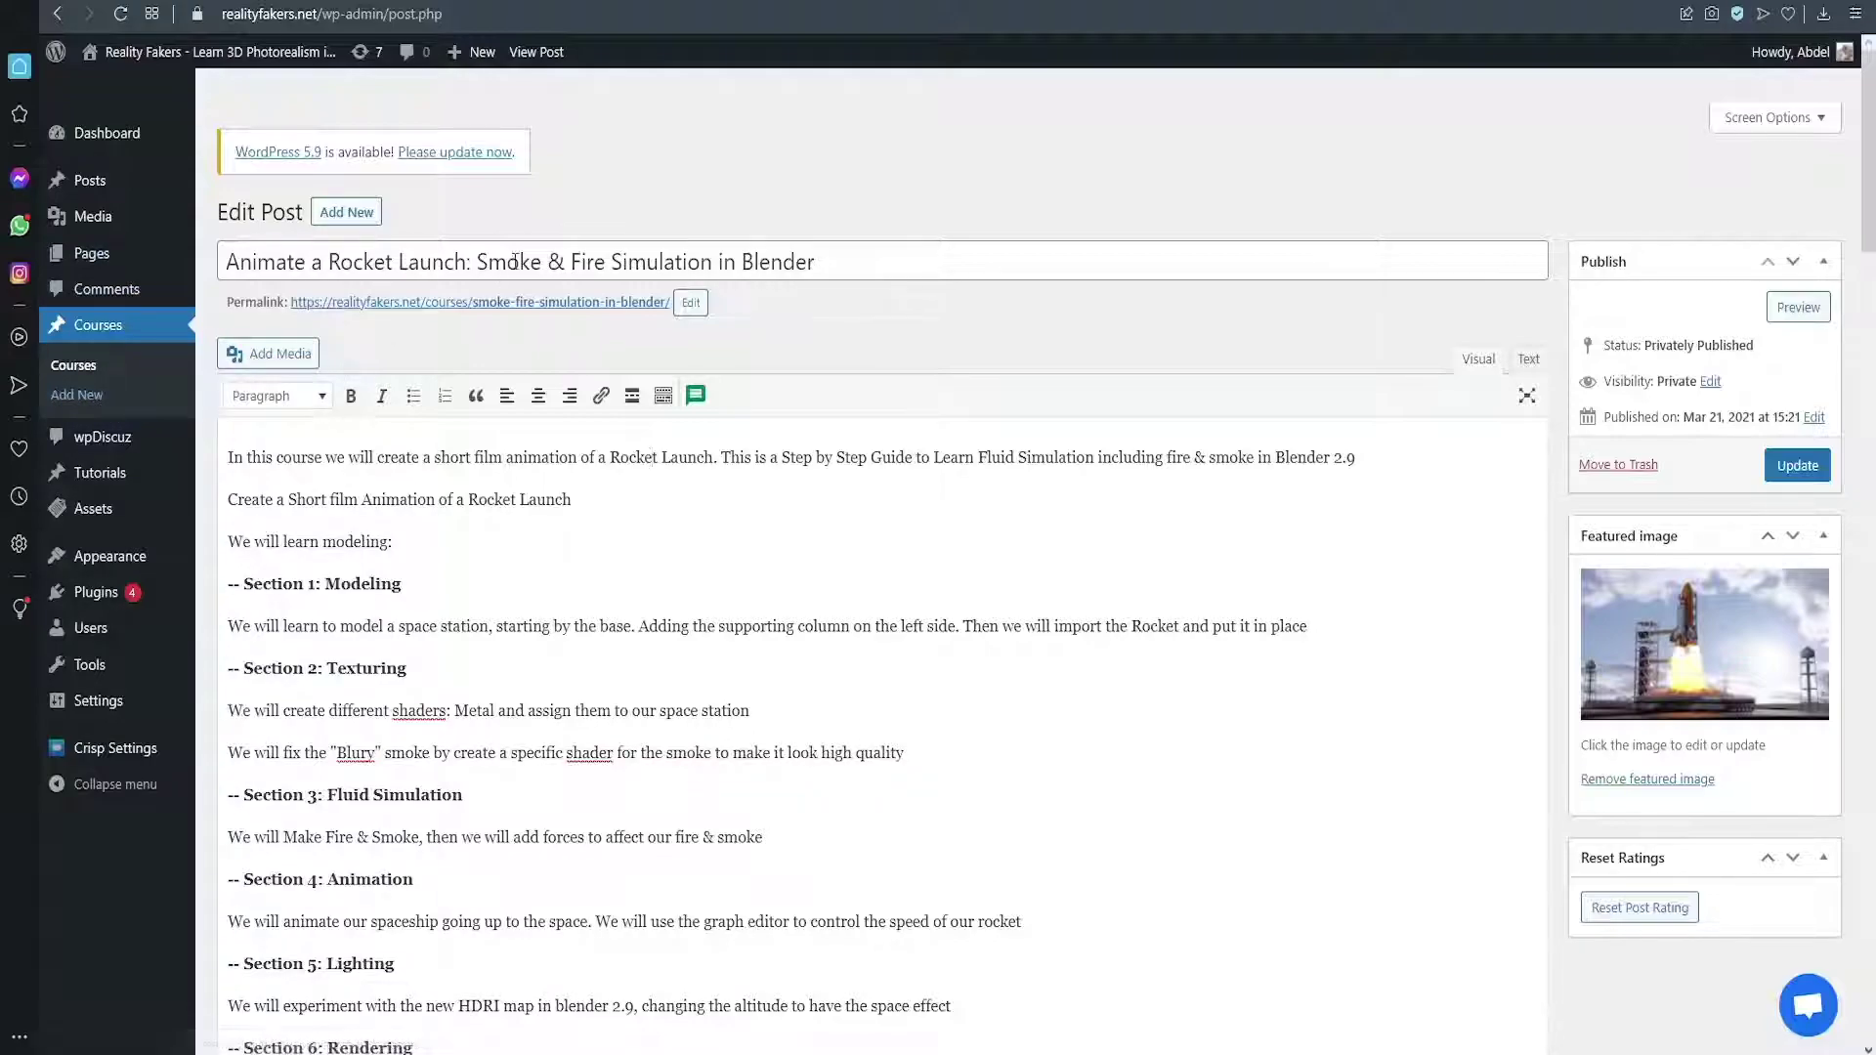
{"action": "scroll", "coordinate": [468, 336], "scroll_direction": "down", "scroll_amount": 4}
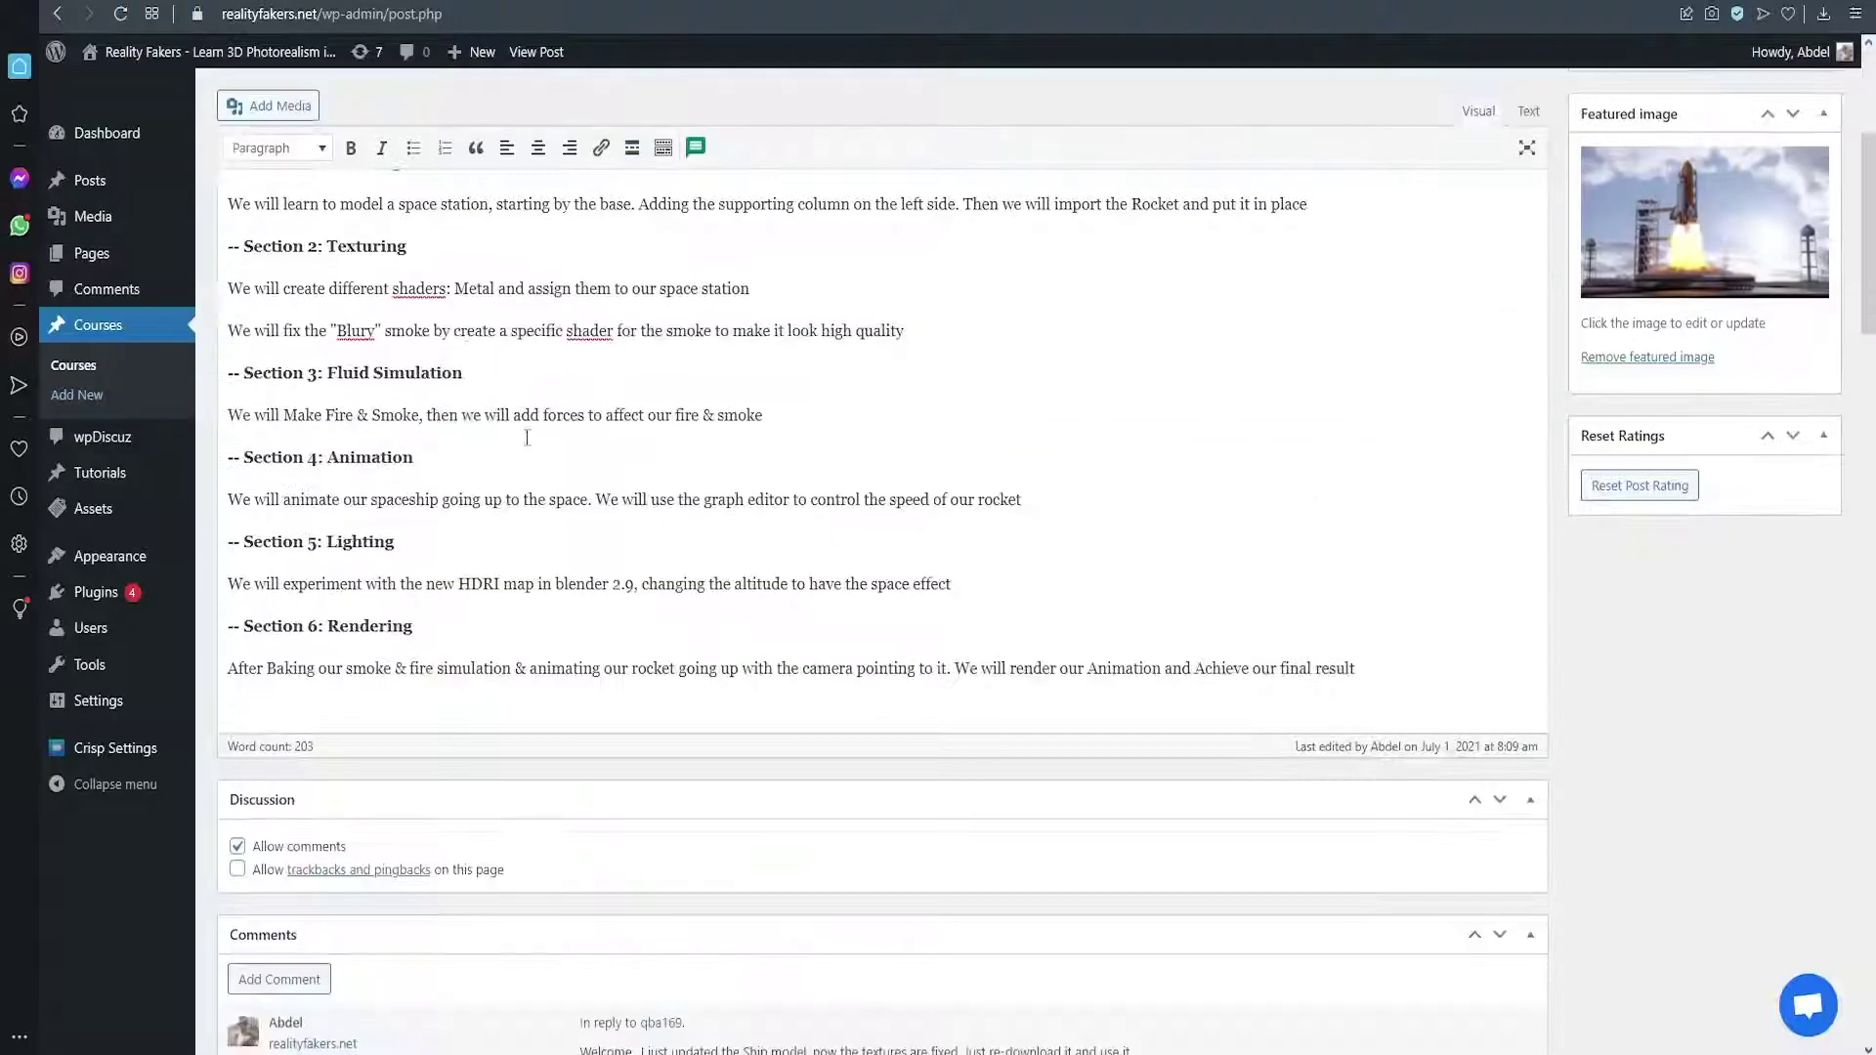
{"action": "left_click_drag", "start_coordinate": [337, 328], "coordinate": [416, 455]}
{"action": "scroll", "coordinate": [354, 309], "scroll_direction": "down", "scroll_amount": 4}
{"action": "scroll", "coordinate": [353, 309], "scroll_direction": "down", "scroll_amount": 7}
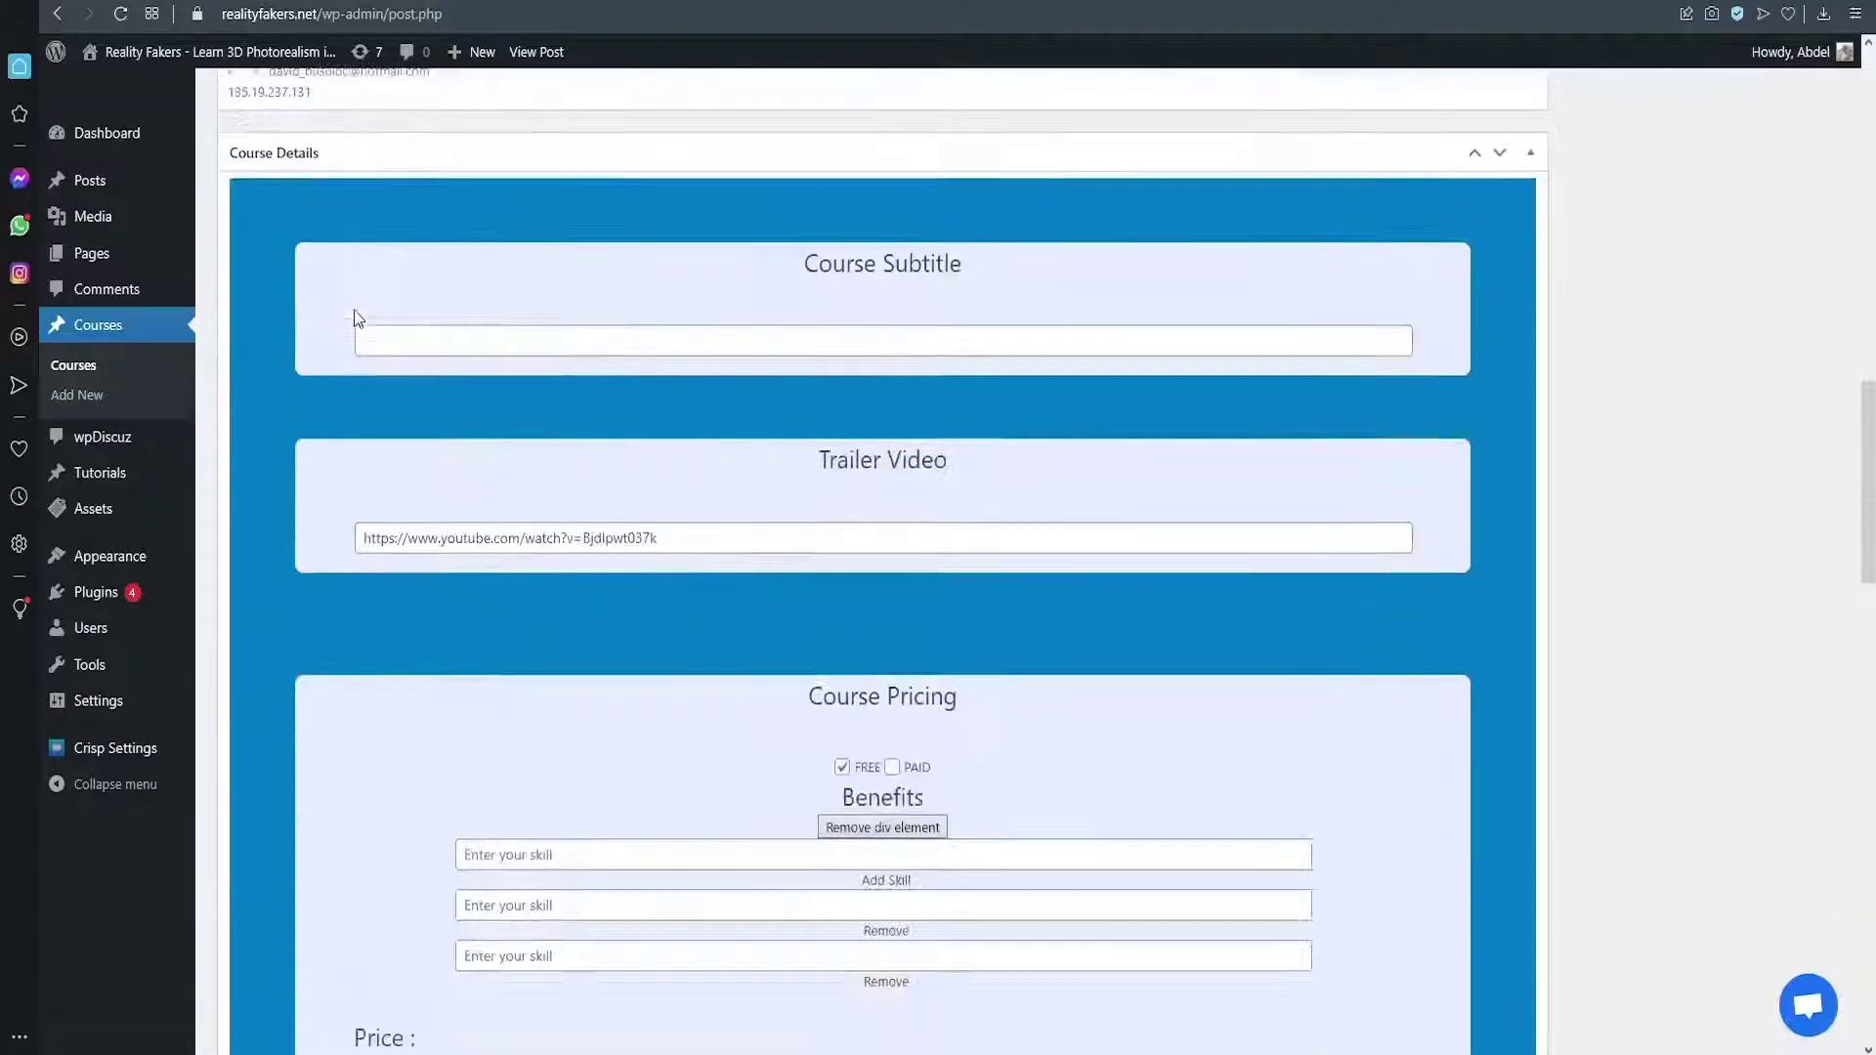
{"action": "left_click", "coordinate": [597, 339]}
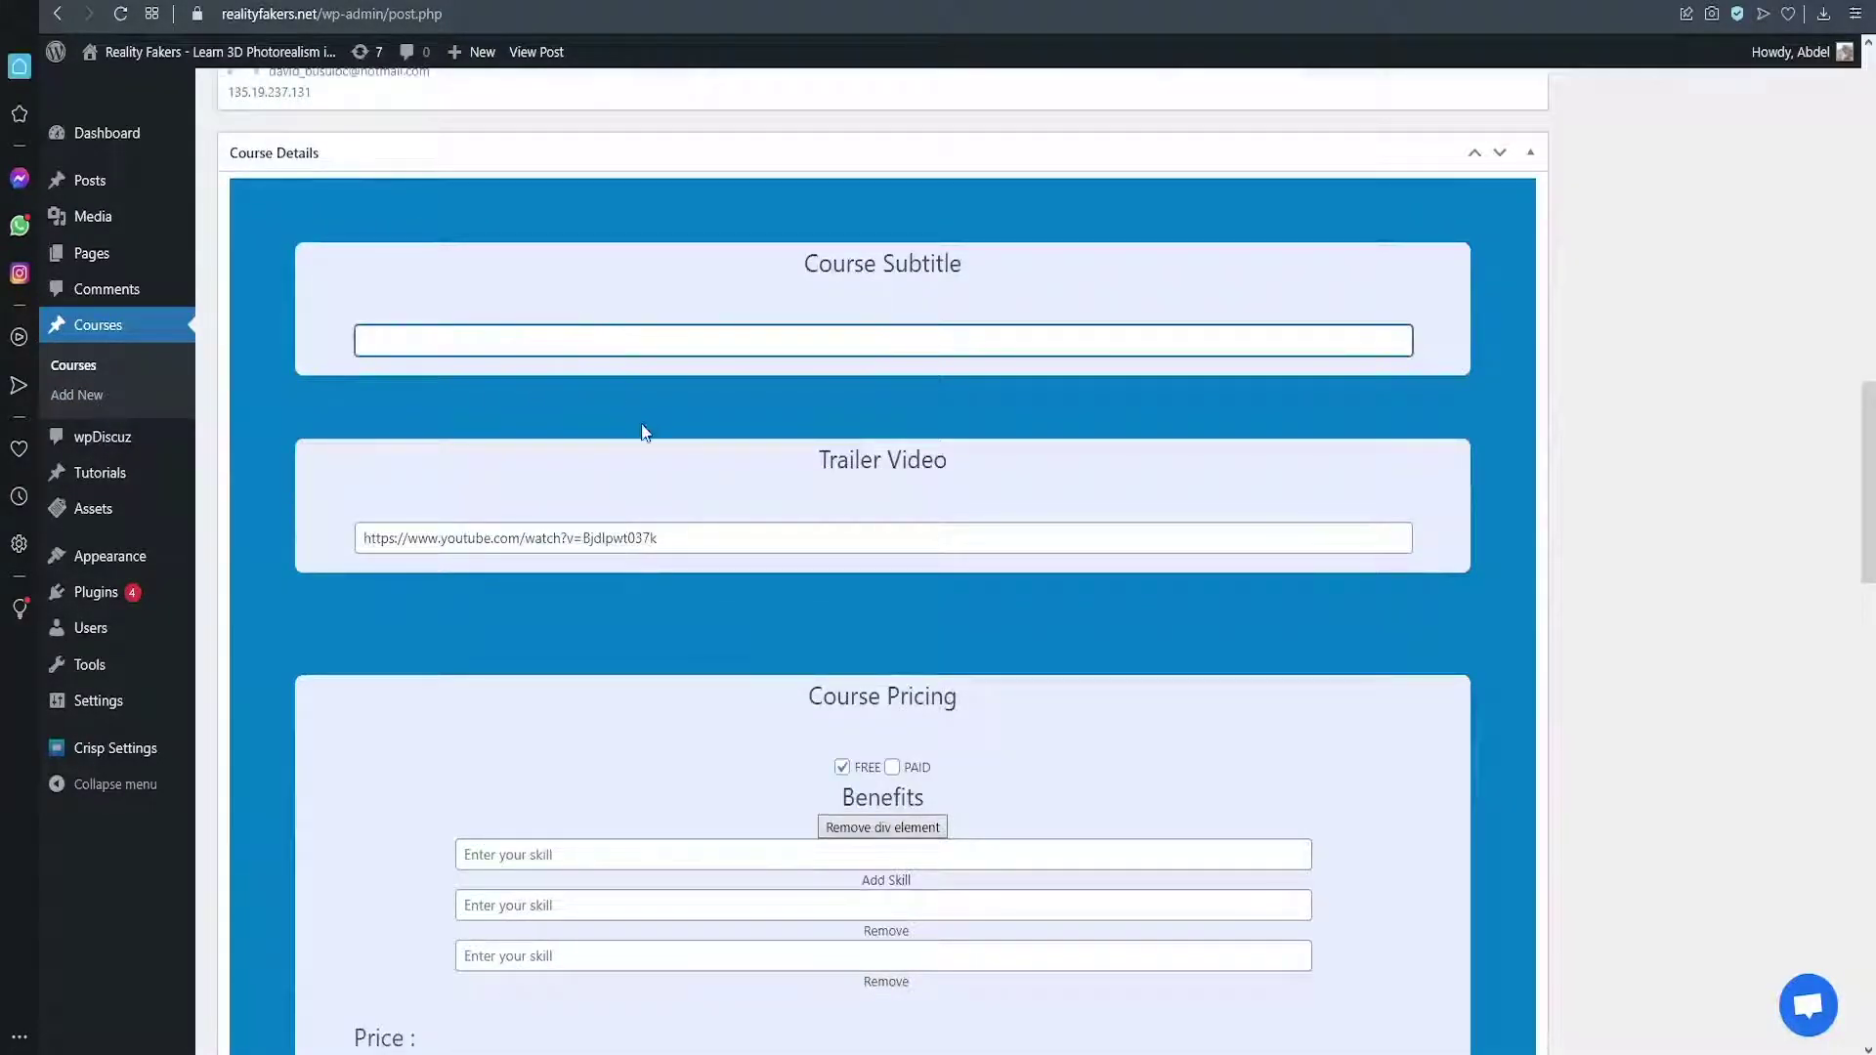
{"action": "scroll", "coordinate": [645, 431], "scroll_direction": "down", "scroll_amount": 2}
{"action": "triple_click", "coordinate": [694, 330]}
{"action": "scroll", "coordinate": [694, 331], "scroll_direction": "down", "scroll_amount": 16}
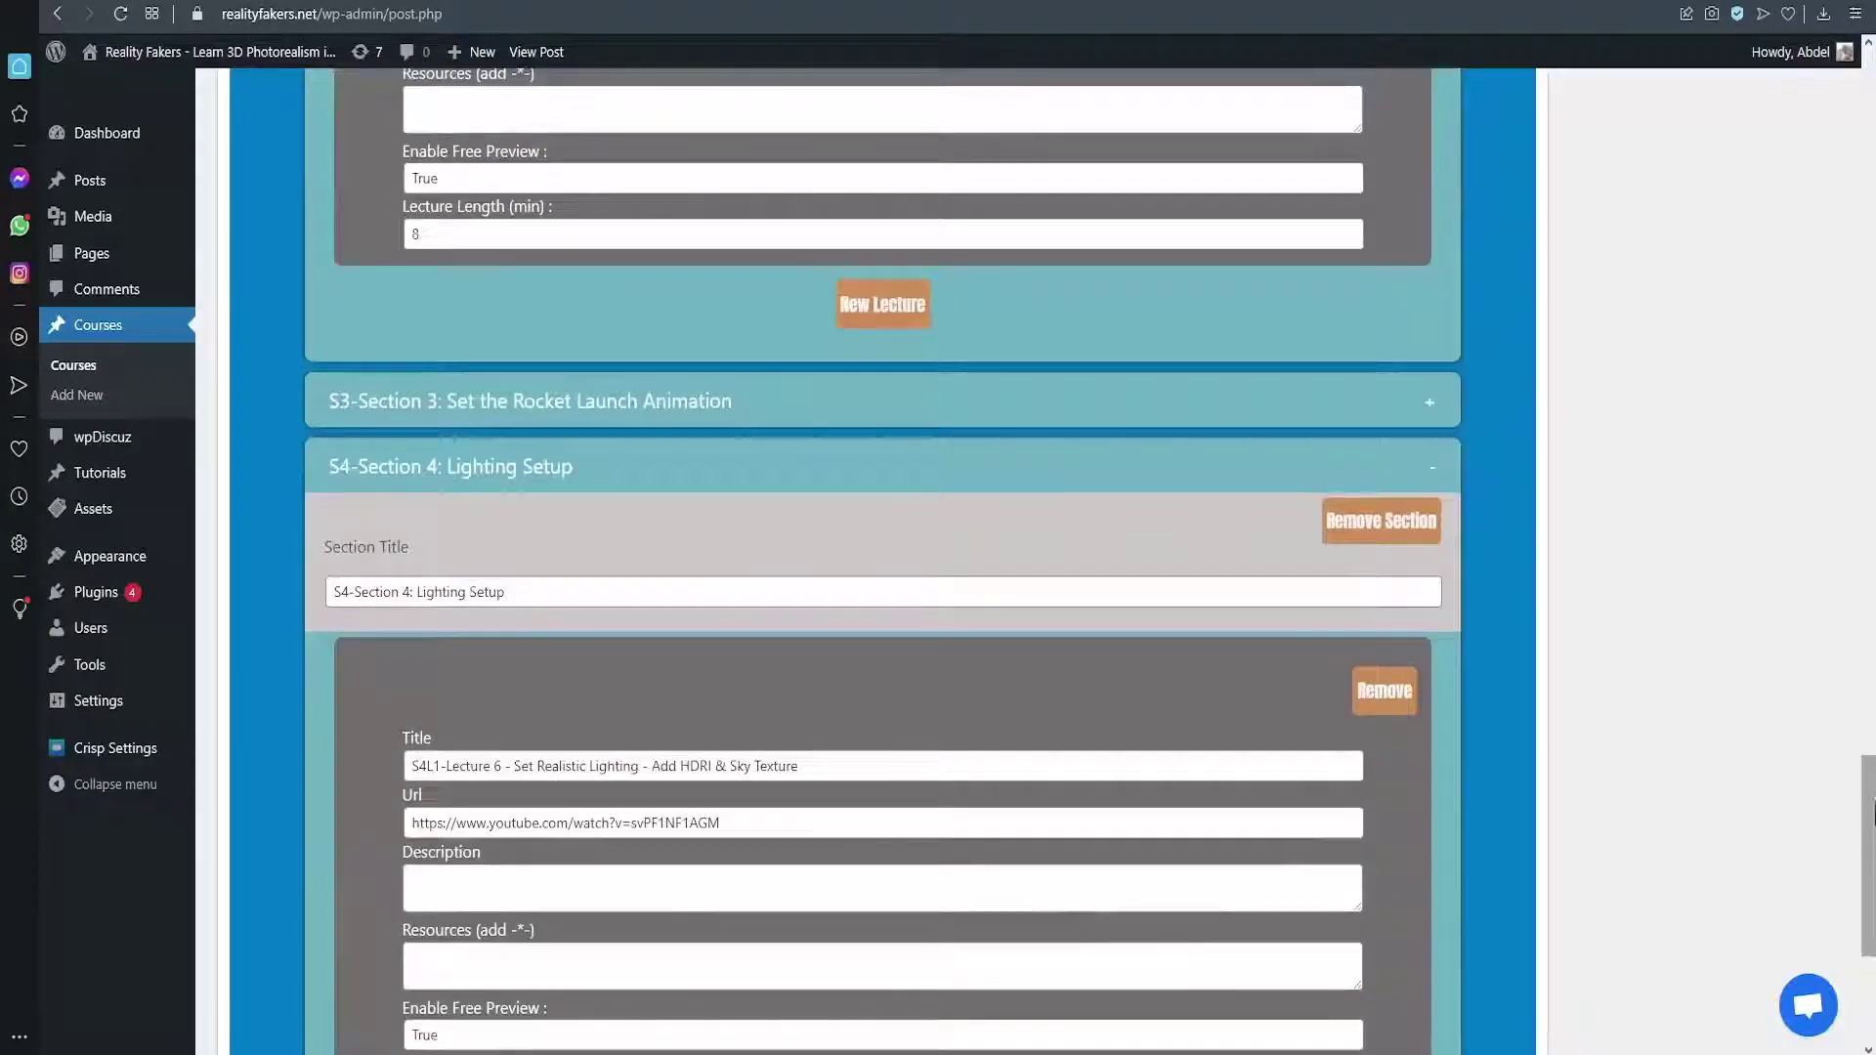
{"action": "left_click_drag", "start_coordinate": [1871, 811], "coordinate": [1860, 136]}
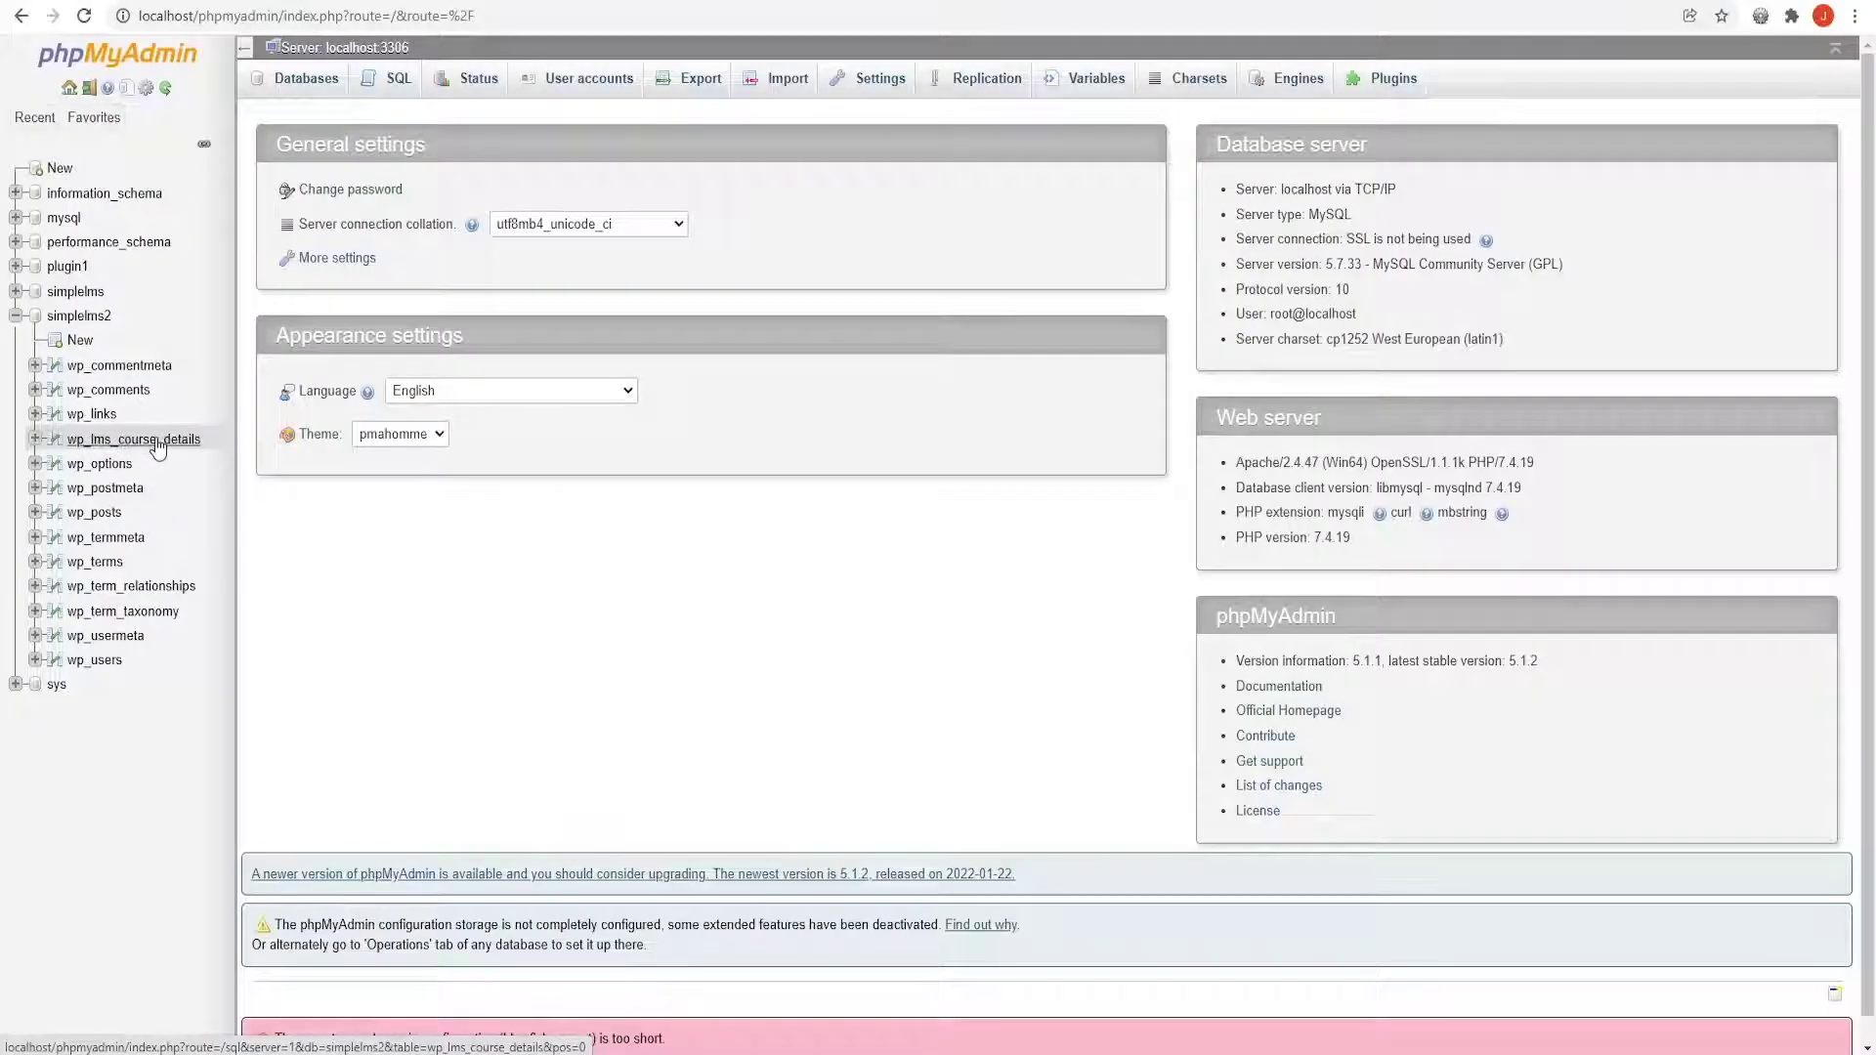
Open wp_lms_course_details and edit row 10's subtitle and title inline
{"action": "left_click", "coordinate": [157, 445]}
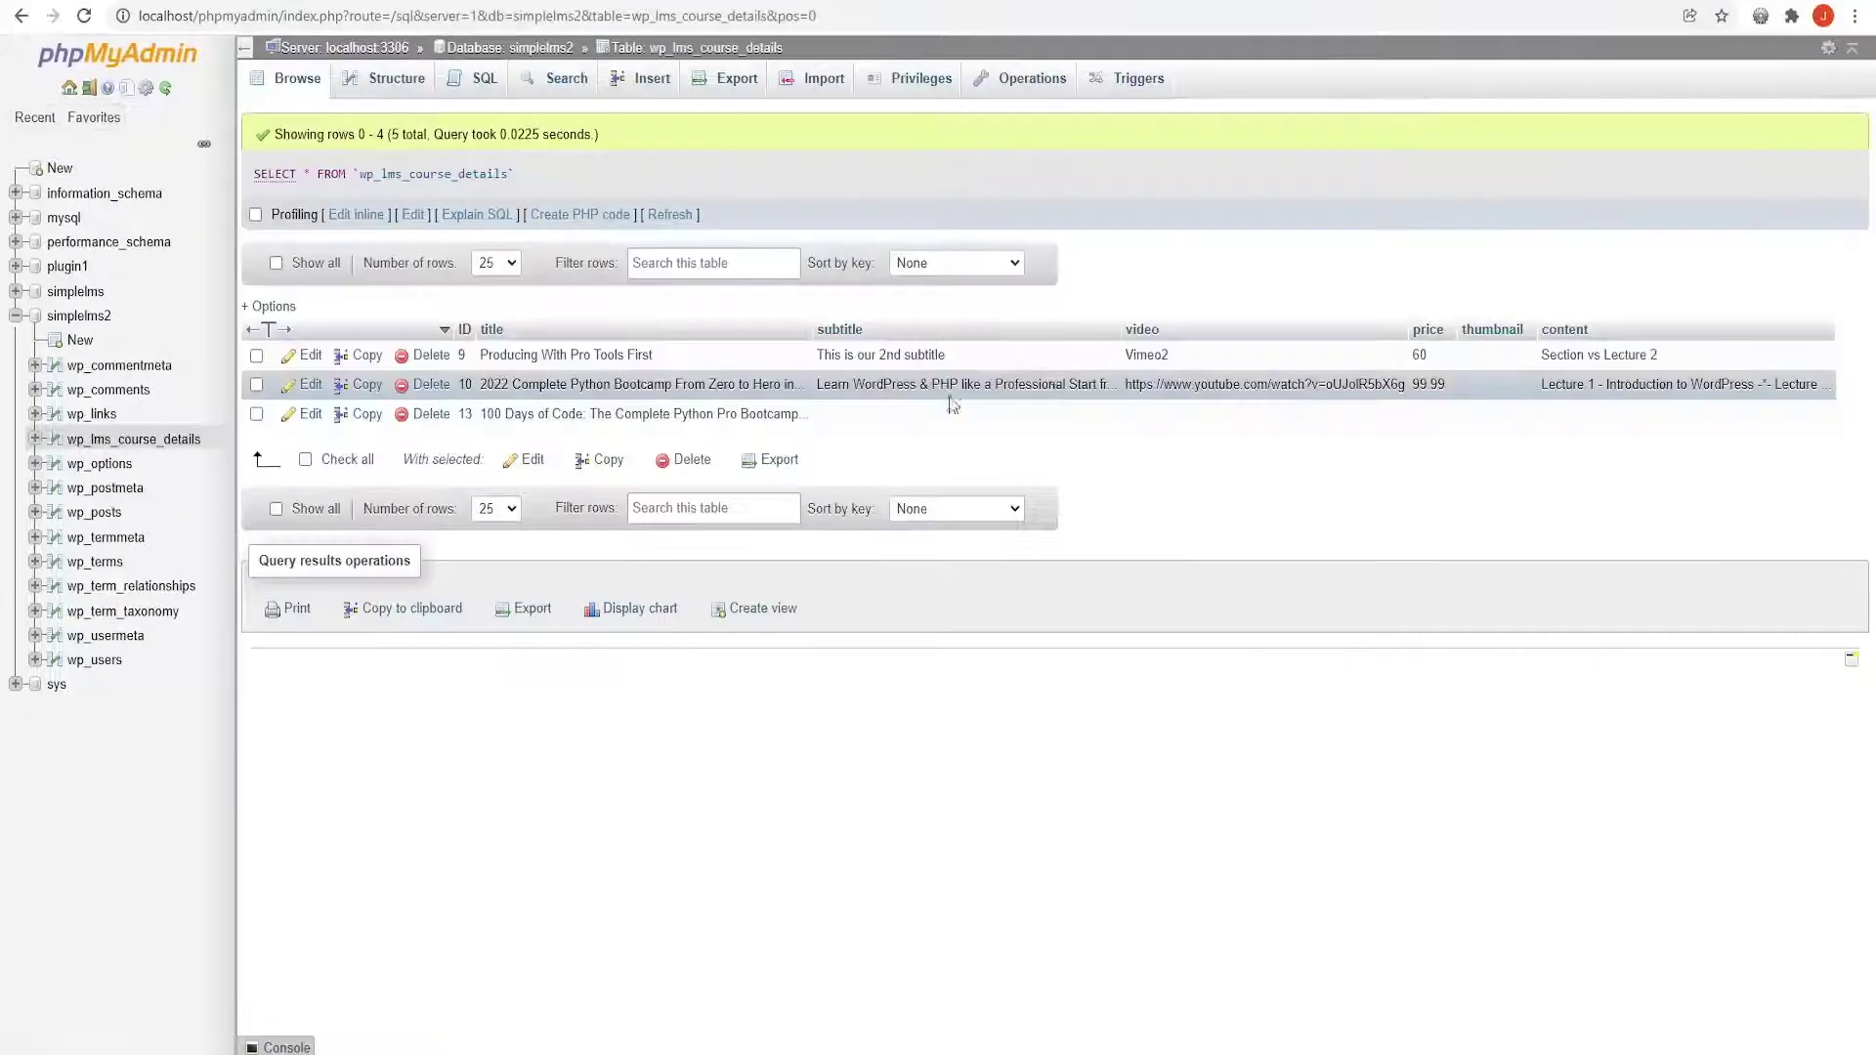
{"action": "double_click", "coordinate": [950, 384]}
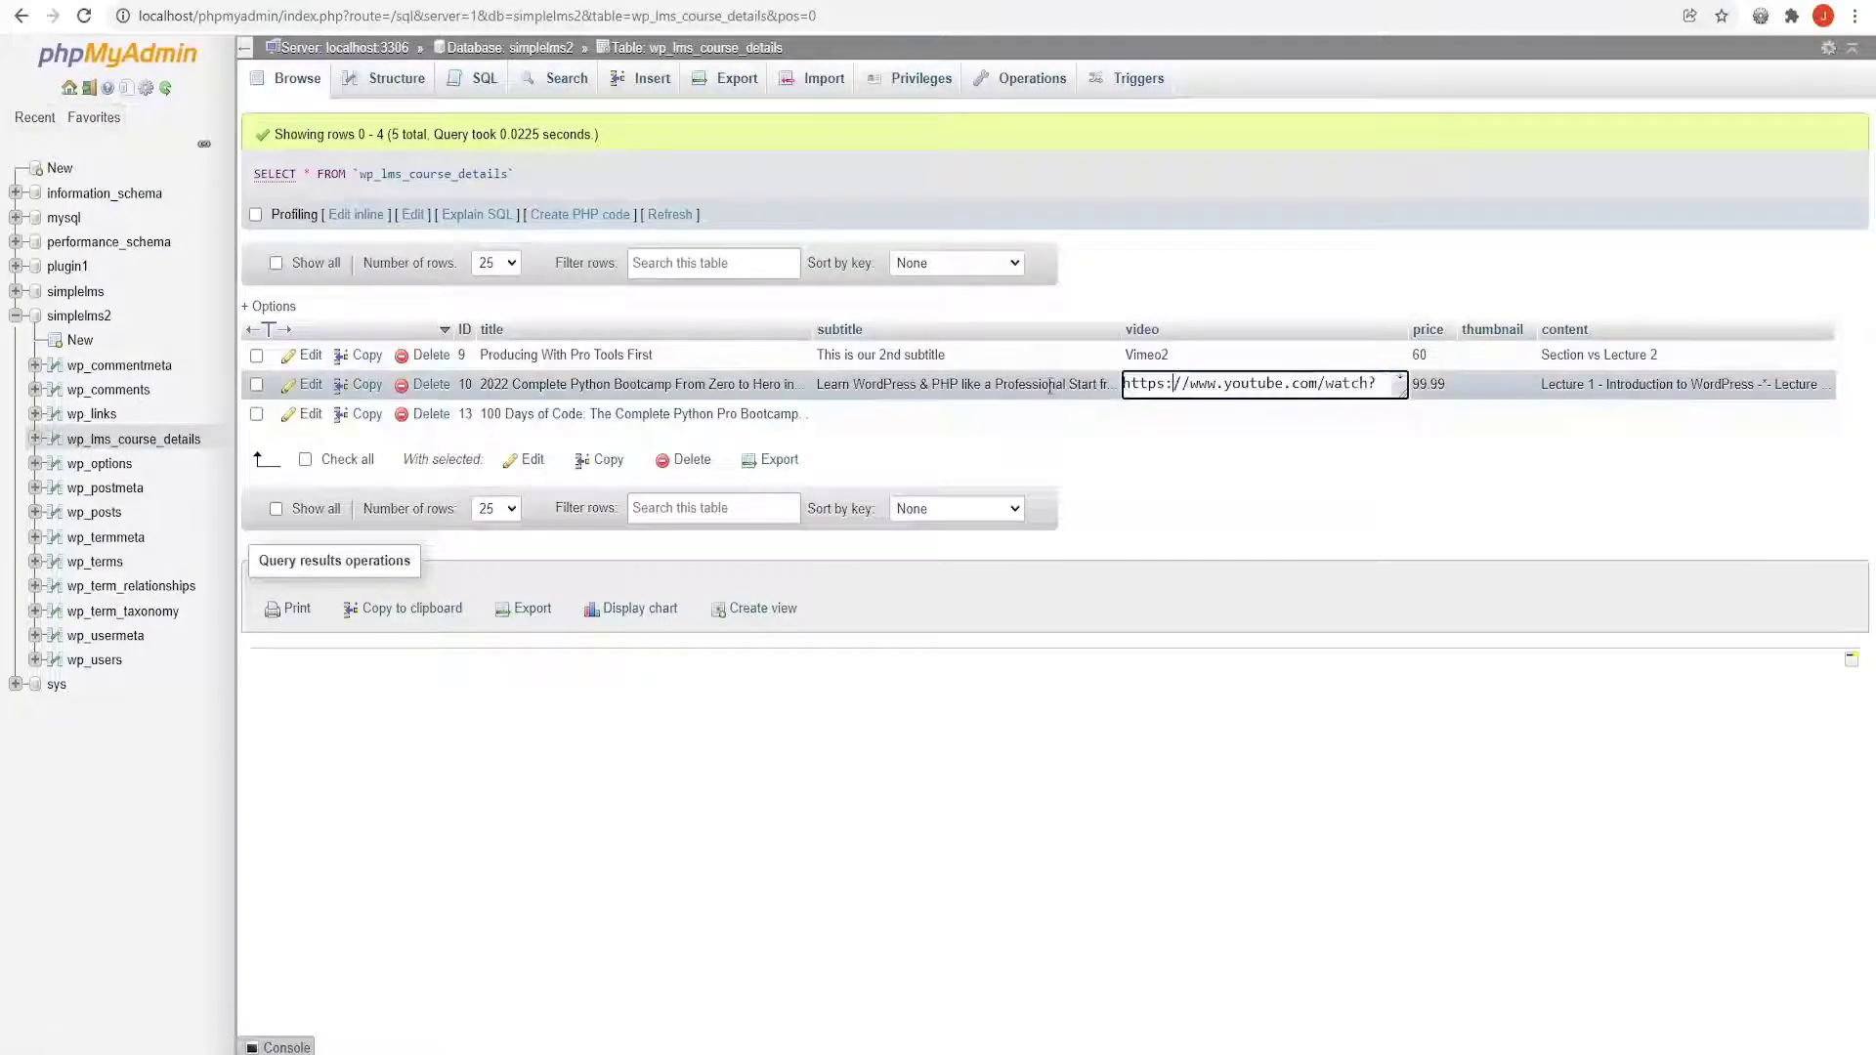
{"action": "double_click", "coordinate": [701, 384]}
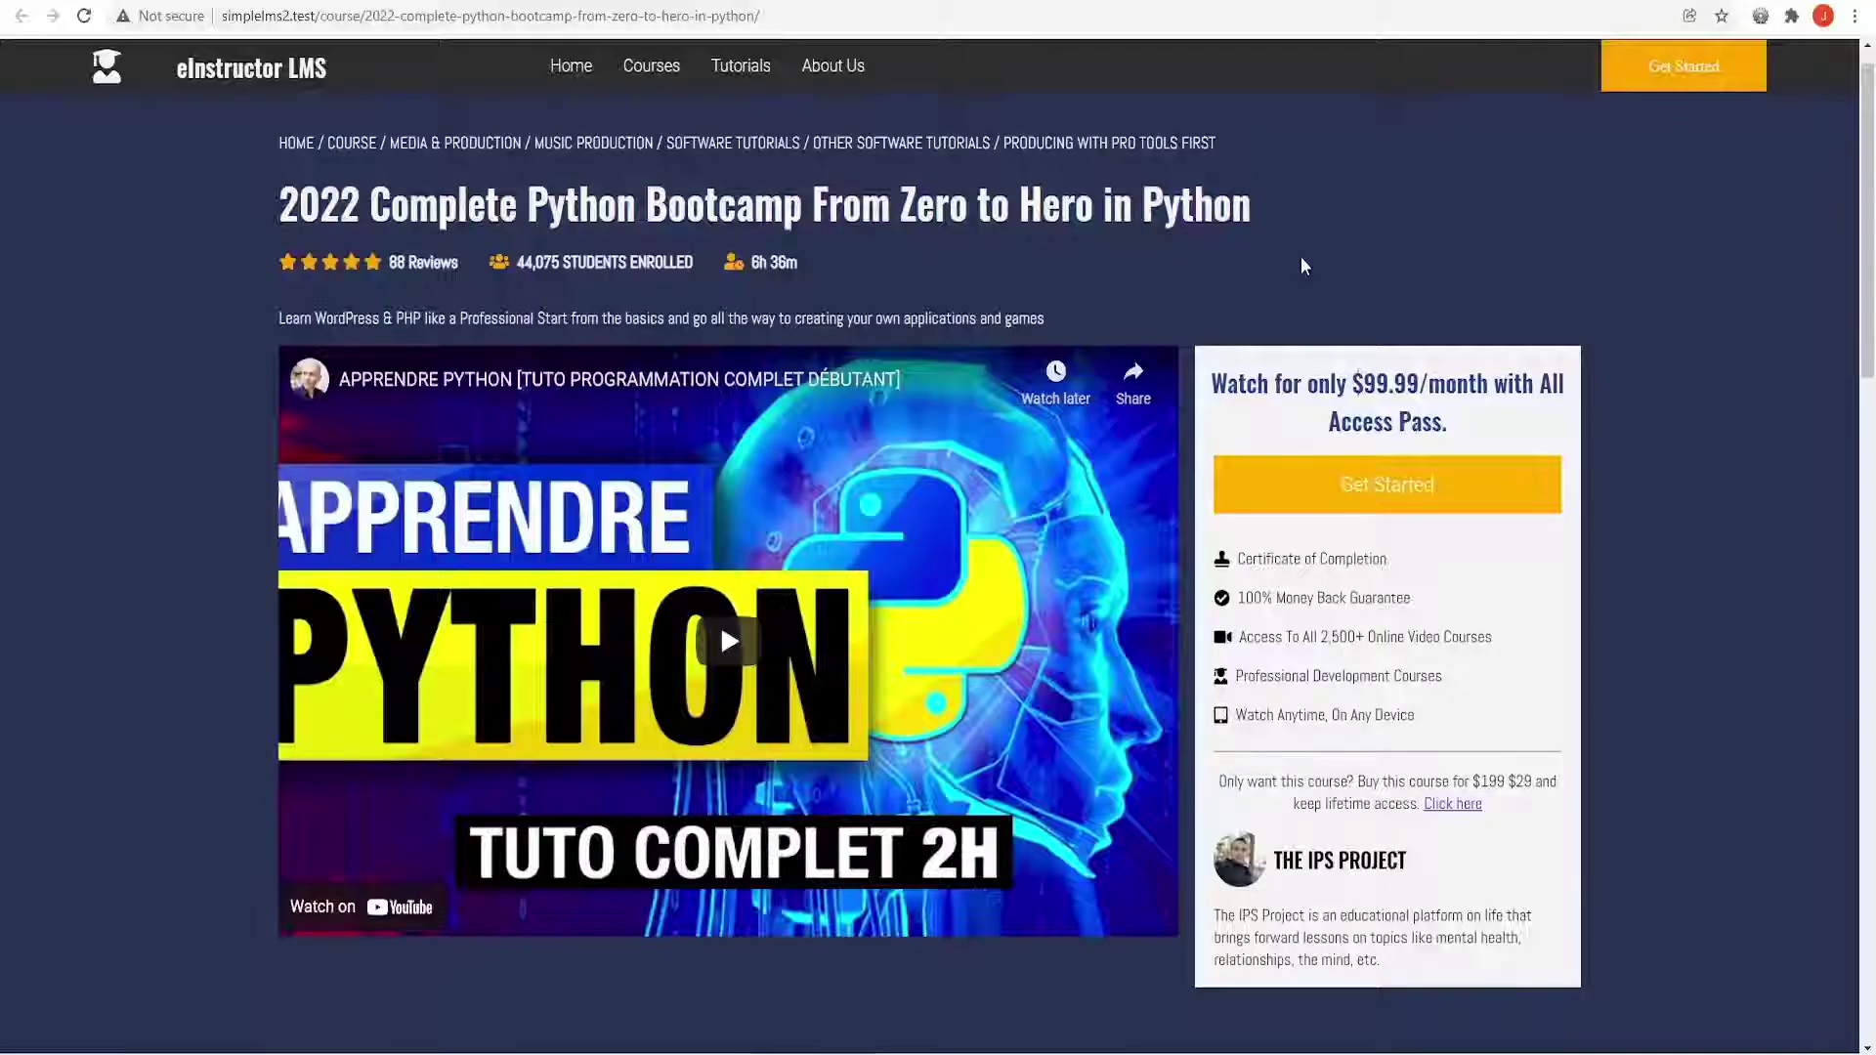
Scroll the Python Bootcamp page down through Course Curriculum to the More Courses section
{"action": "scroll", "coordinate": [1300, 256], "scroll_direction": "down", "scroll_amount": 12}
{"action": "scroll", "coordinate": [1300, 257], "scroll_direction": "down", "scroll_amount": 2}
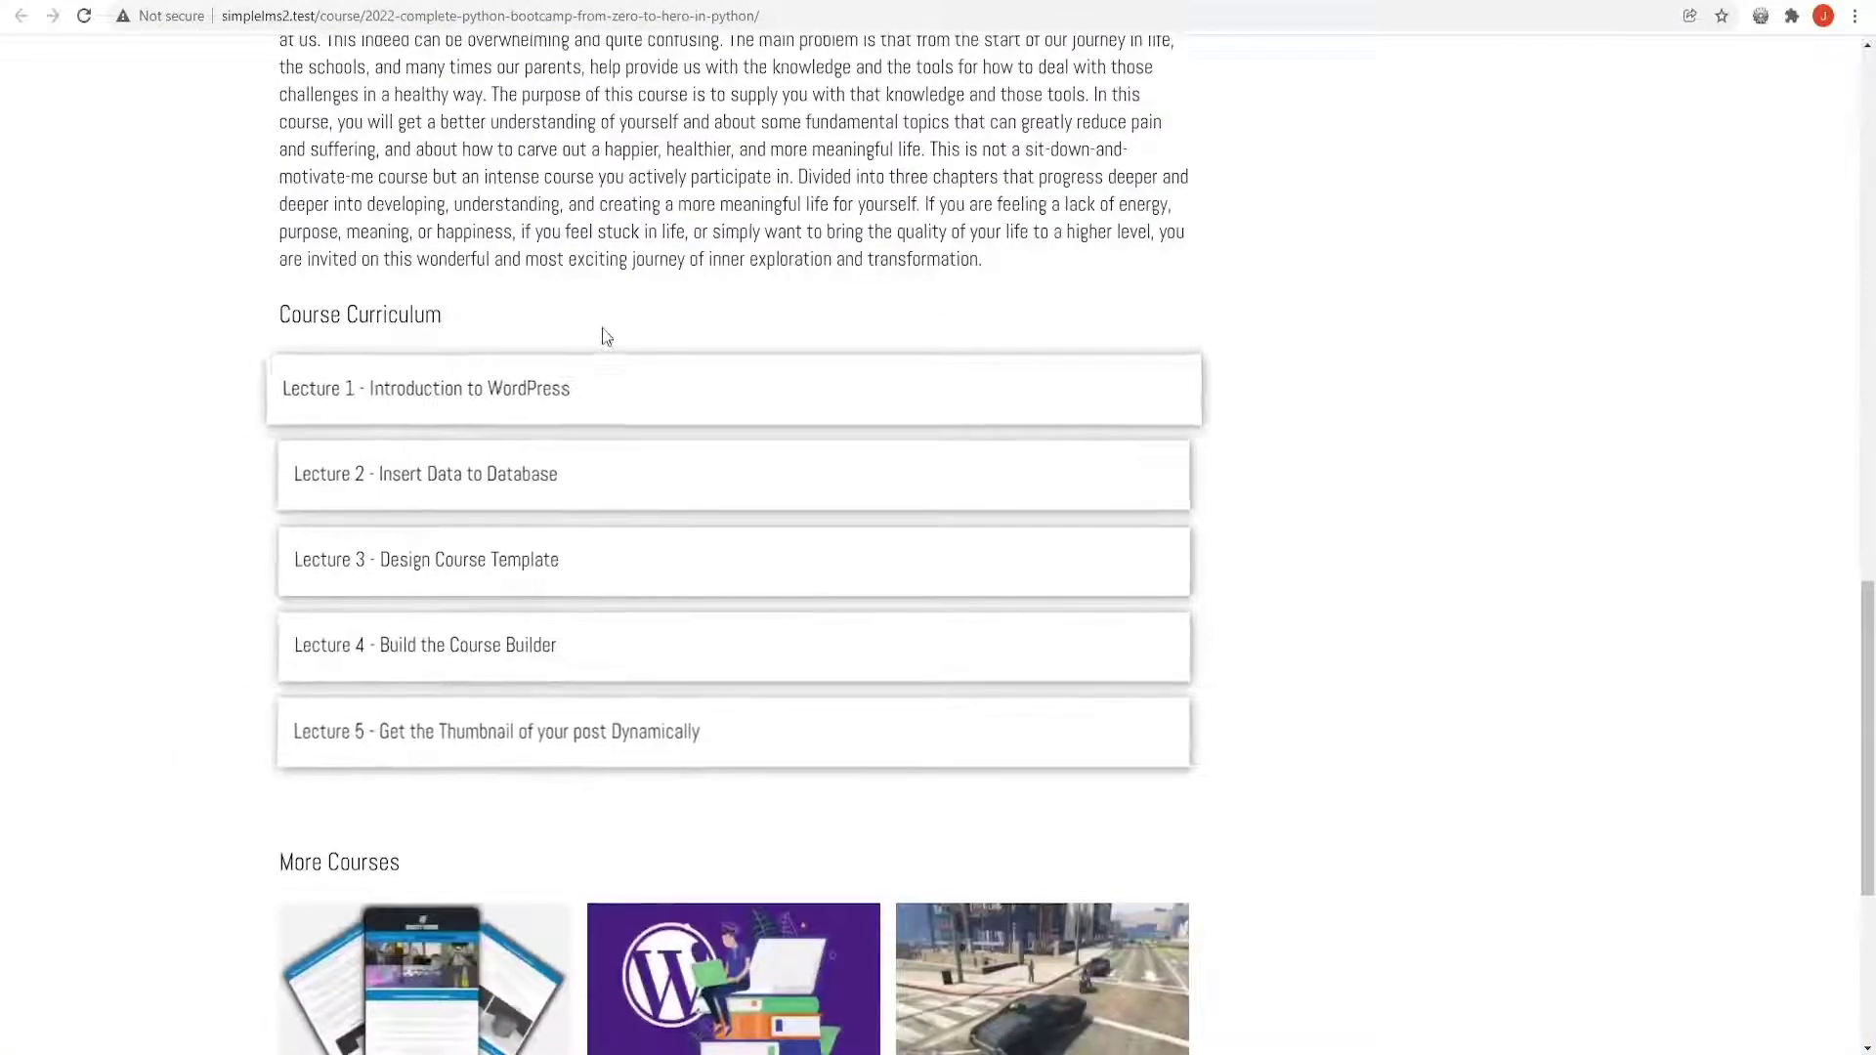
{"action": "scroll", "coordinate": [613, 298], "scroll_direction": "down", "scroll_amount": 2}
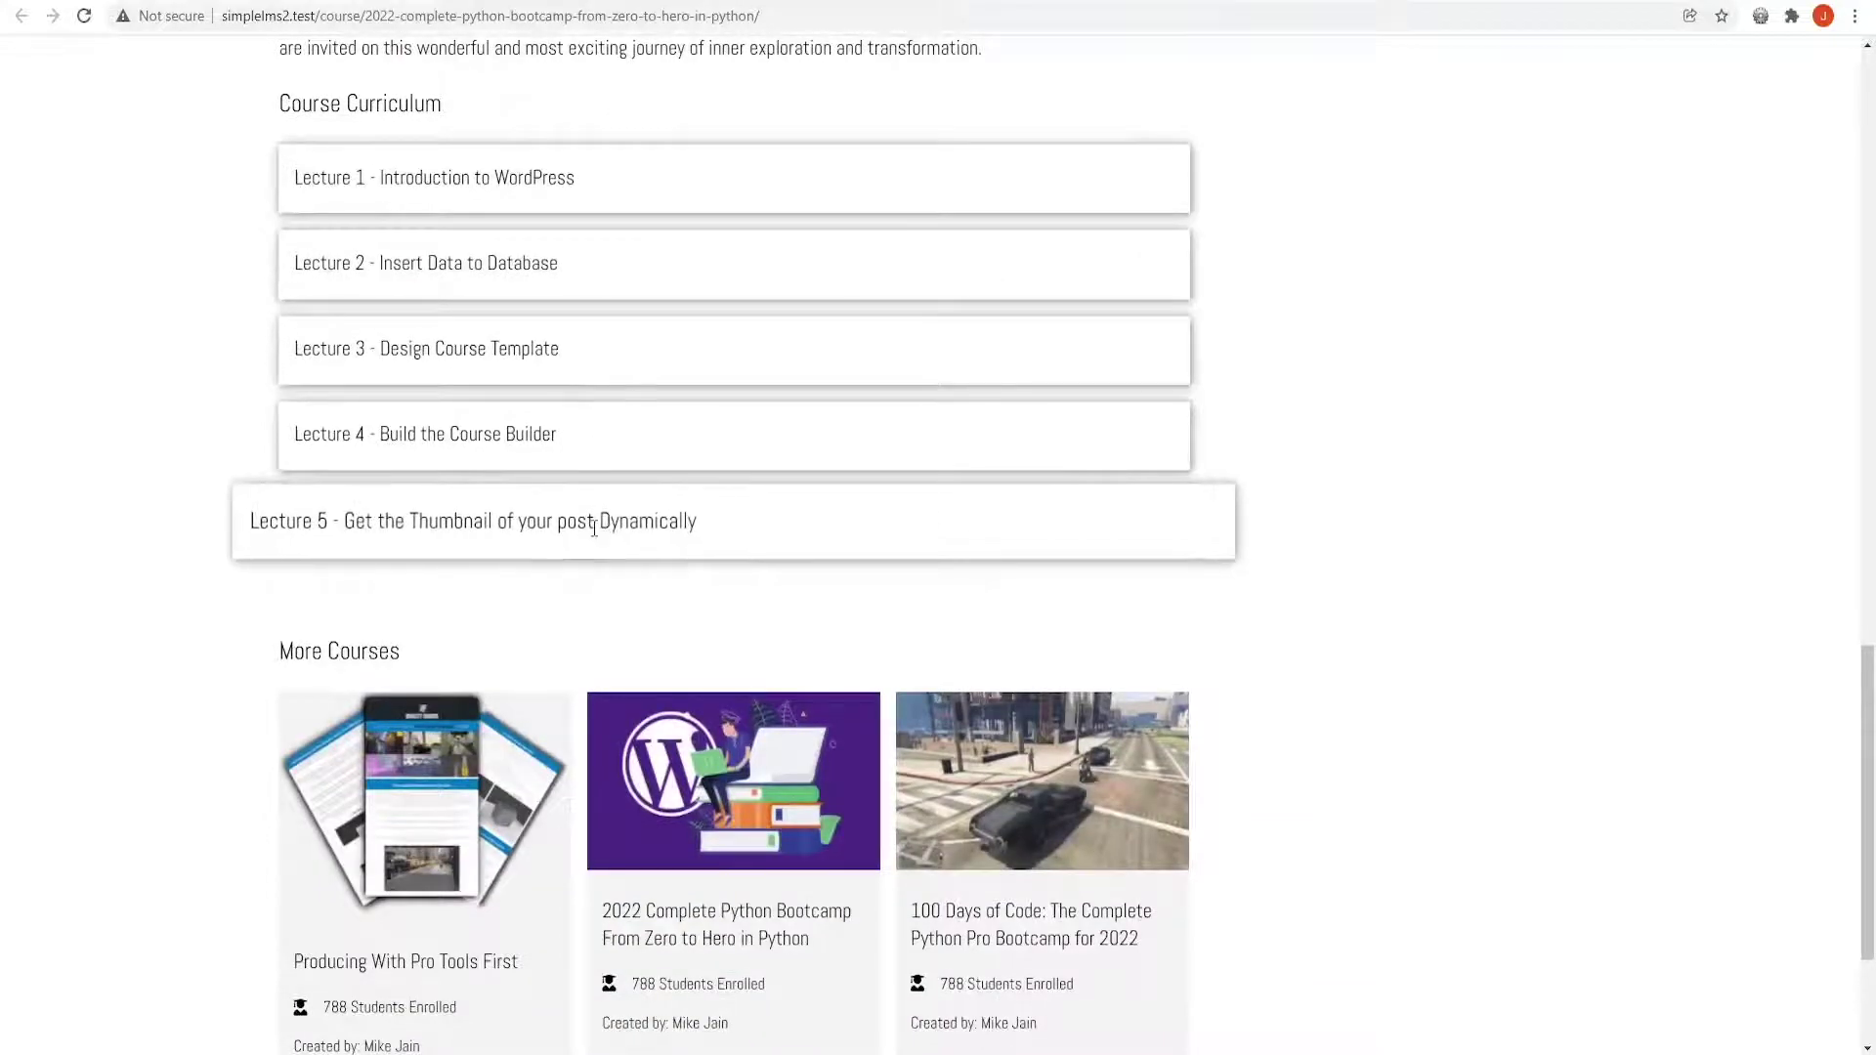
{"action": "scroll", "coordinate": [594, 527], "scroll_direction": "down", "scroll_amount": 2}
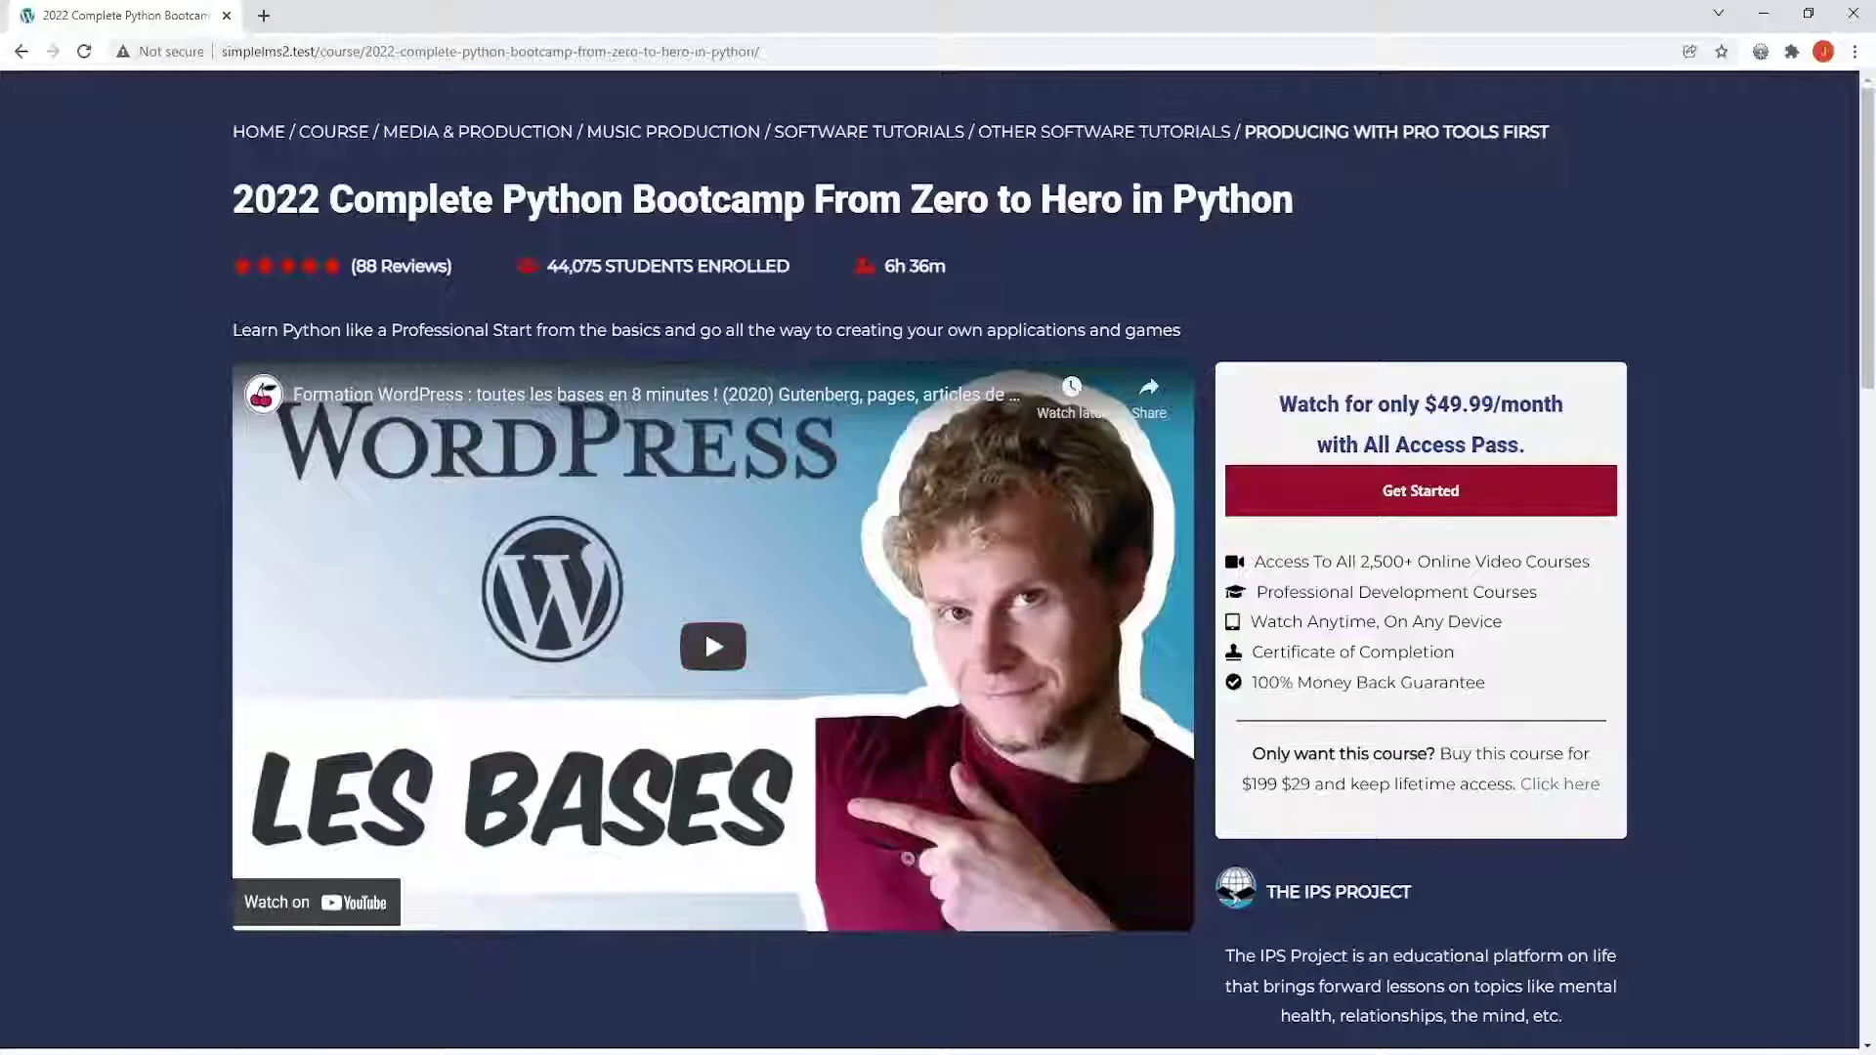
{"action": "scroll", "coordinate": [1099, 576], "scroll_direction": "down", "scroll_amount": 2}
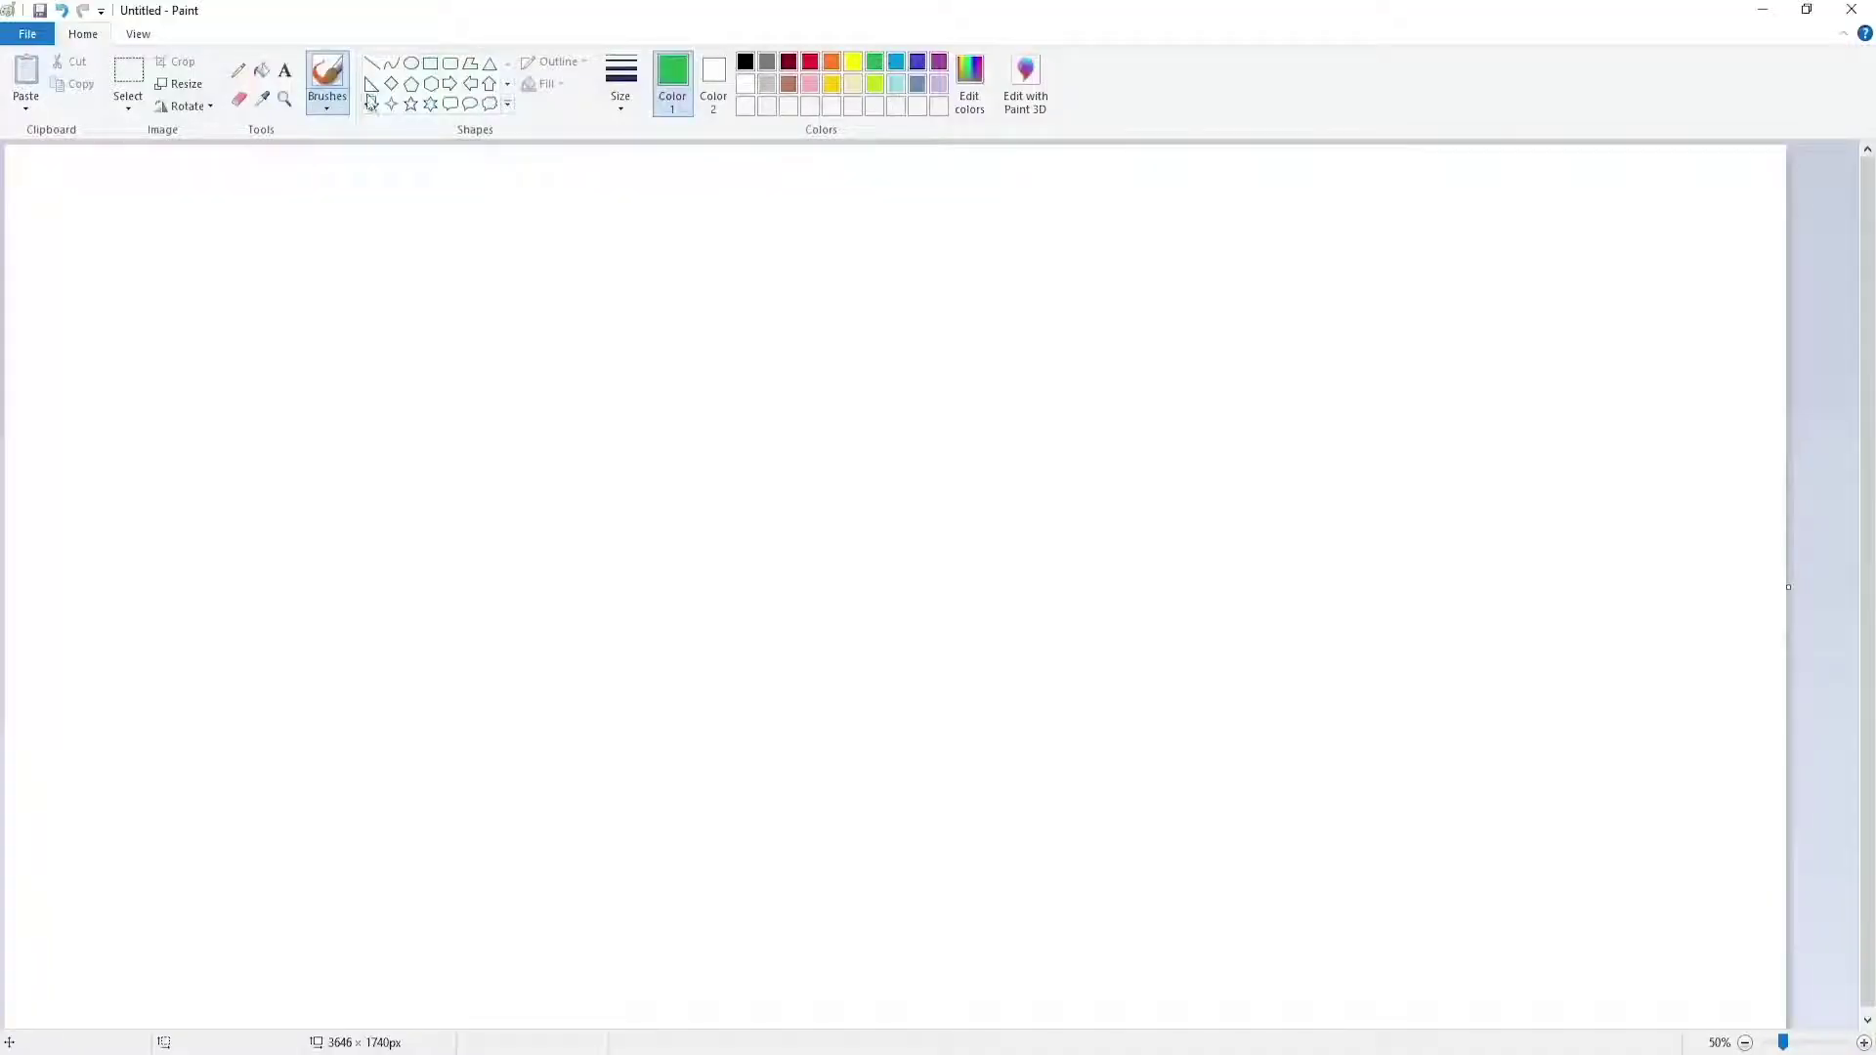
Outline the page with a large green rectangle and show the restyled course page with feature icons
{"action": "left_click", "coordinate": [430, 62]}
{"action": "left_click_drag", "start_coordinate": [213, 188], "coordinate": [1538, 1005]}
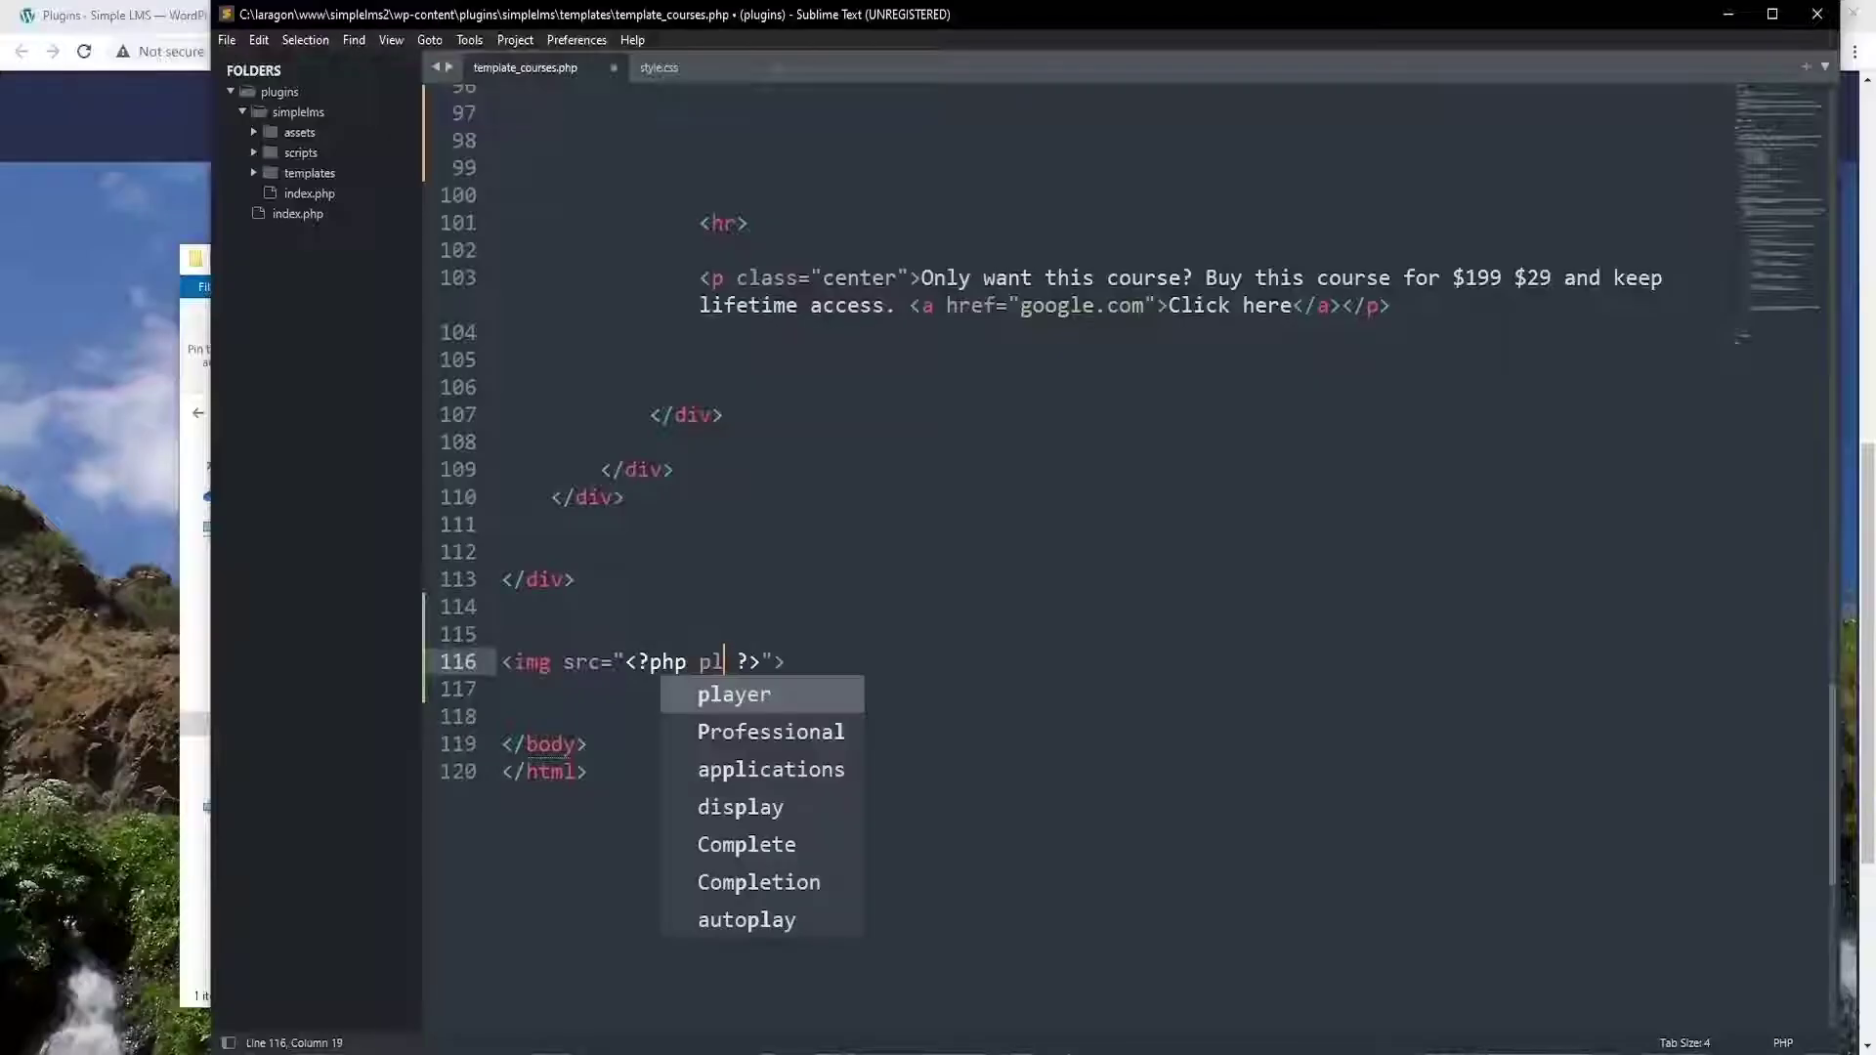
{"action": "type", "text": "lugin_d"}
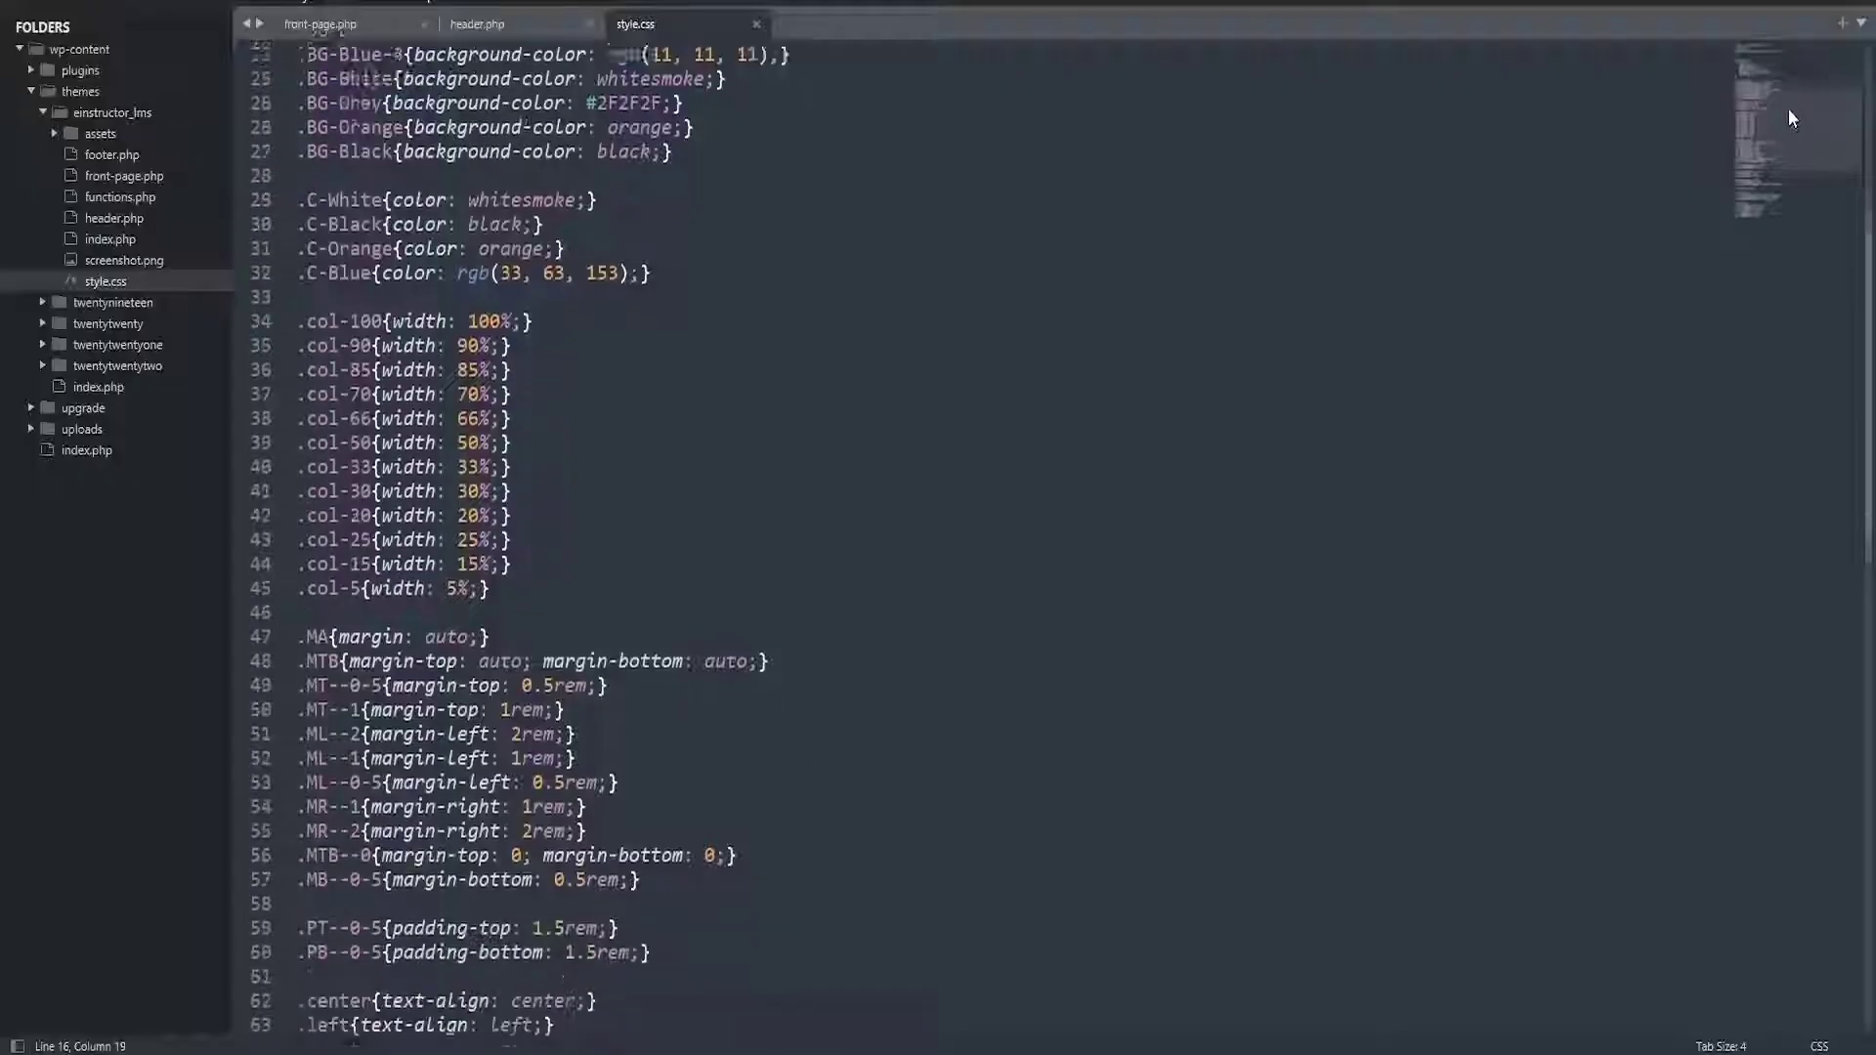
Scroll through the CSS utility classes in style.css
{"action": "mouse_move", "coordinate": [1789, 108]}
{"action": "left_mouse_down"}
{"action": "mouse_move", "coordinate": [1792, 133]}
{"action": "mouse_move", "coordinate": [1791, 117]}
{"action": "left_mouse_up"}
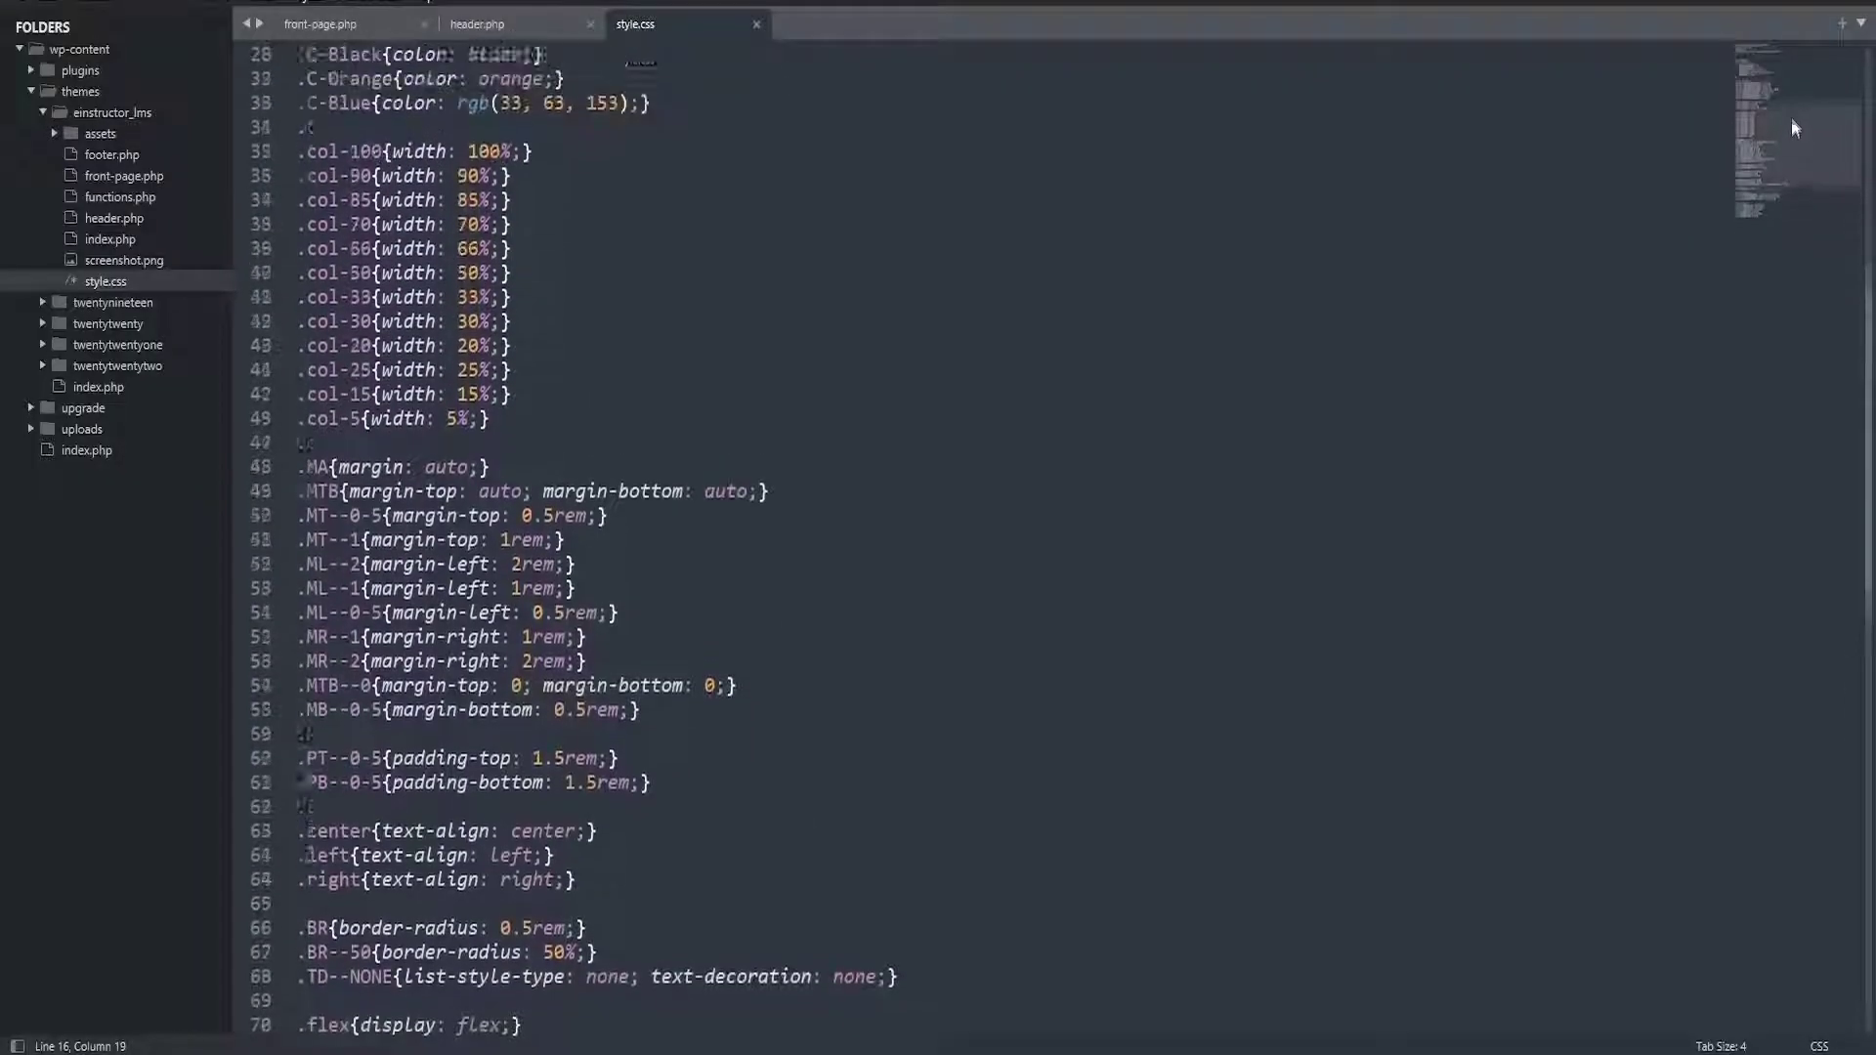
{"action": "scroll", "coordinate": [1095, 338], "scroll_direction": "down", "scroll_amount": 2}
{"action": "scroll", "coordinate": [1096, 337], "scroll_direction": "down", "scroll_amount": 8}
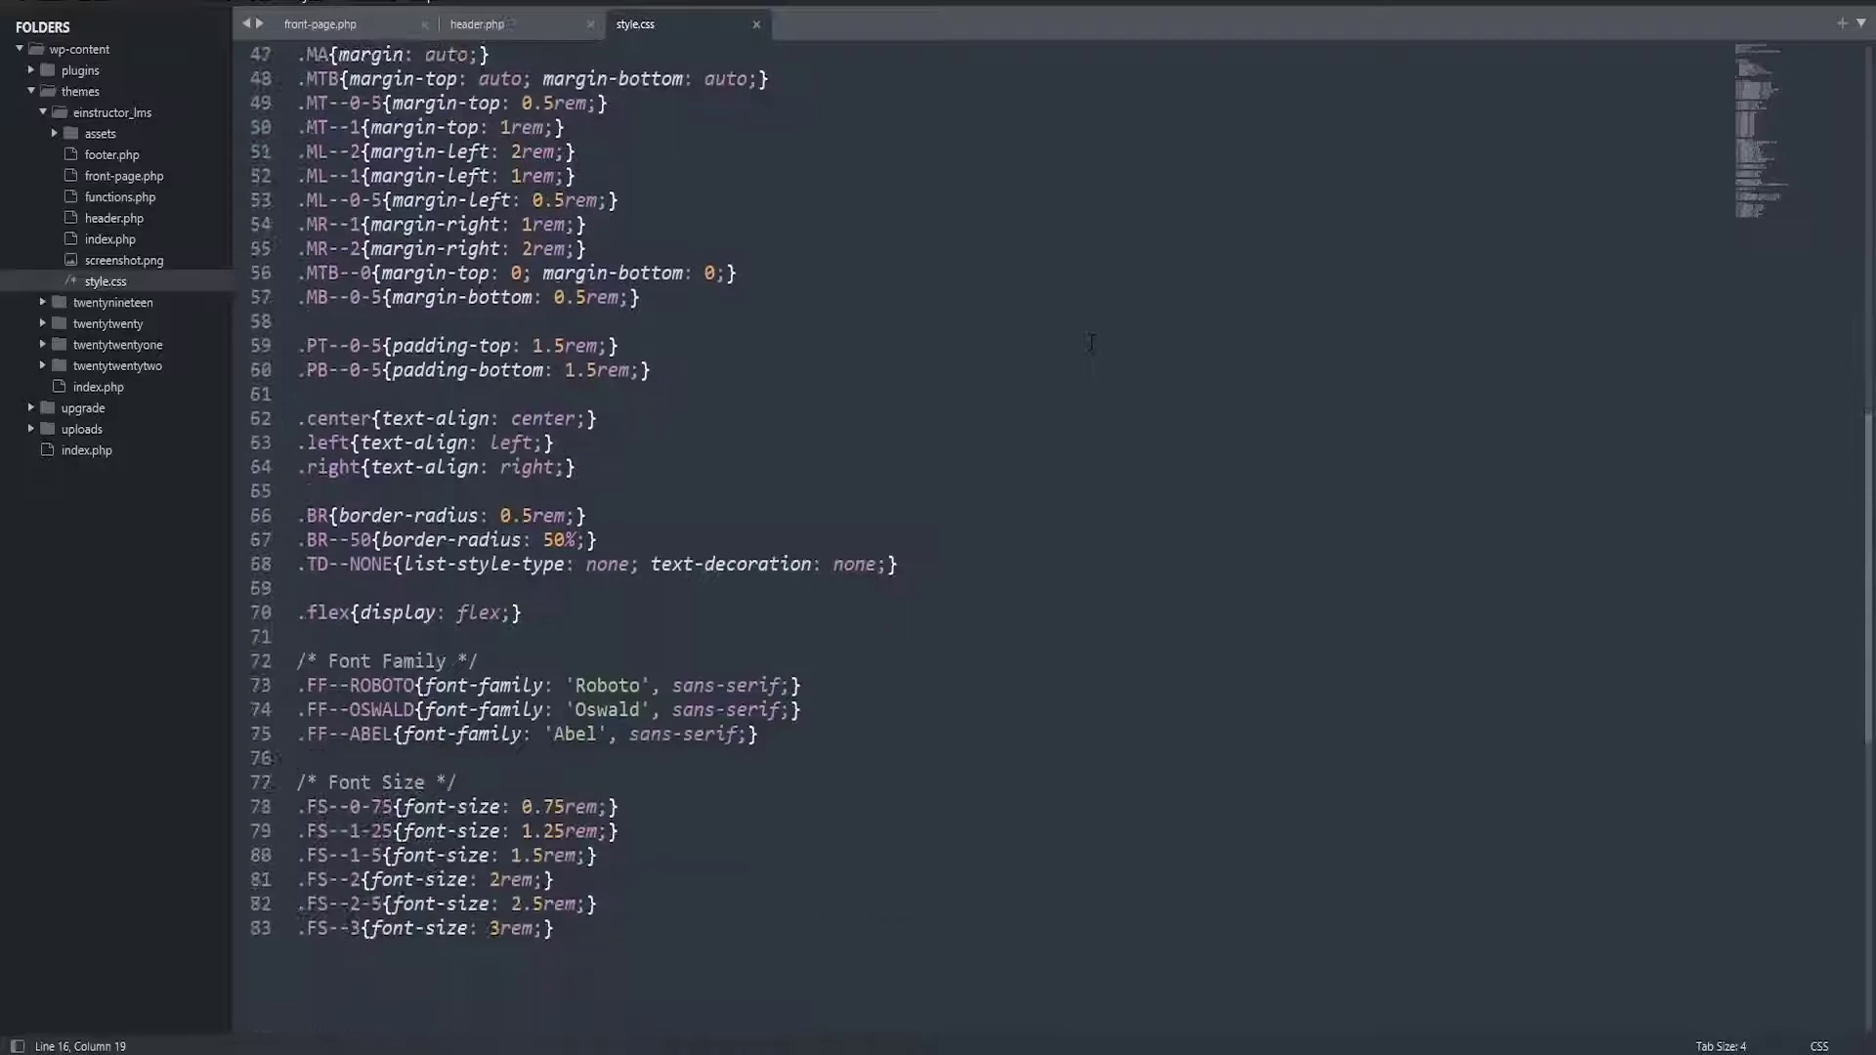
{"action": "scroll", "coordinate": [1075, 366], "scroll_direction": "up", "scroll_amount": 8}
{"action": "scroll", "coordinate": [1075, 366], "scroll_direction": "up", "scroll_amount": 4}
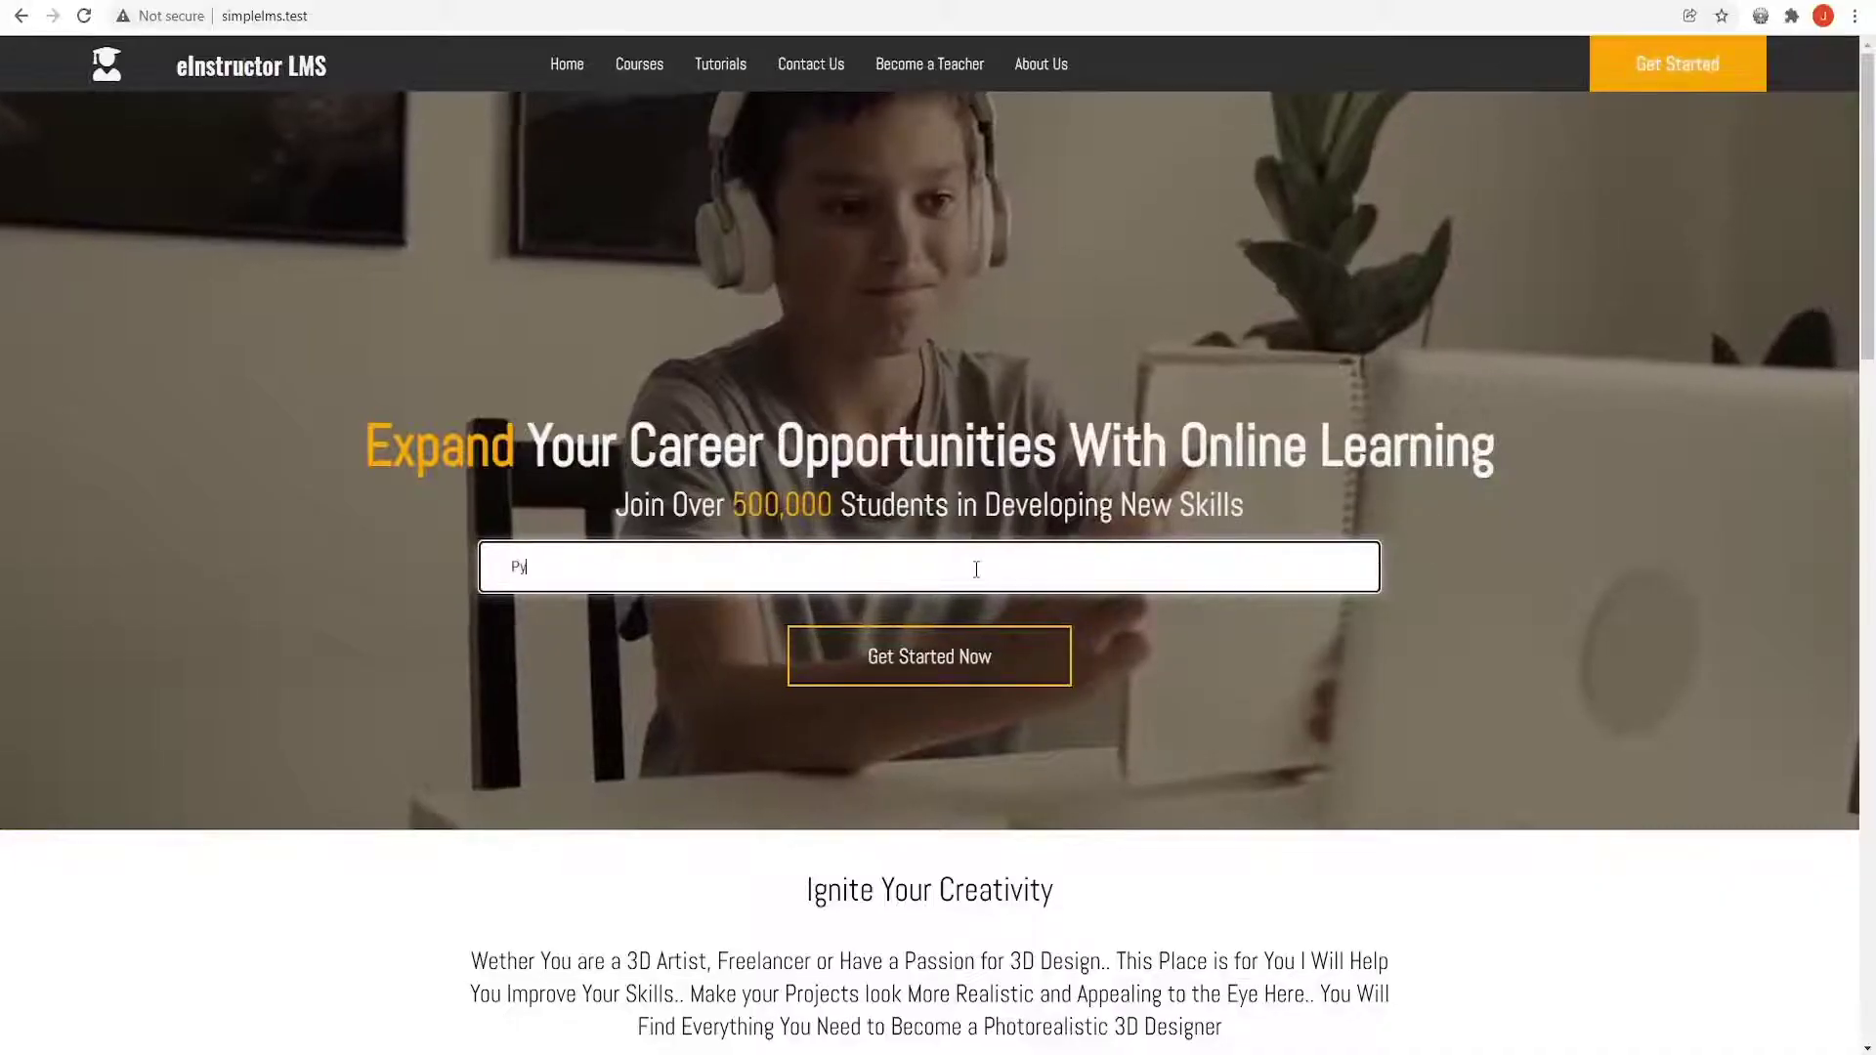
Clear the word 'Python' from the site's search box
{"action": "type", "text": "thon"}
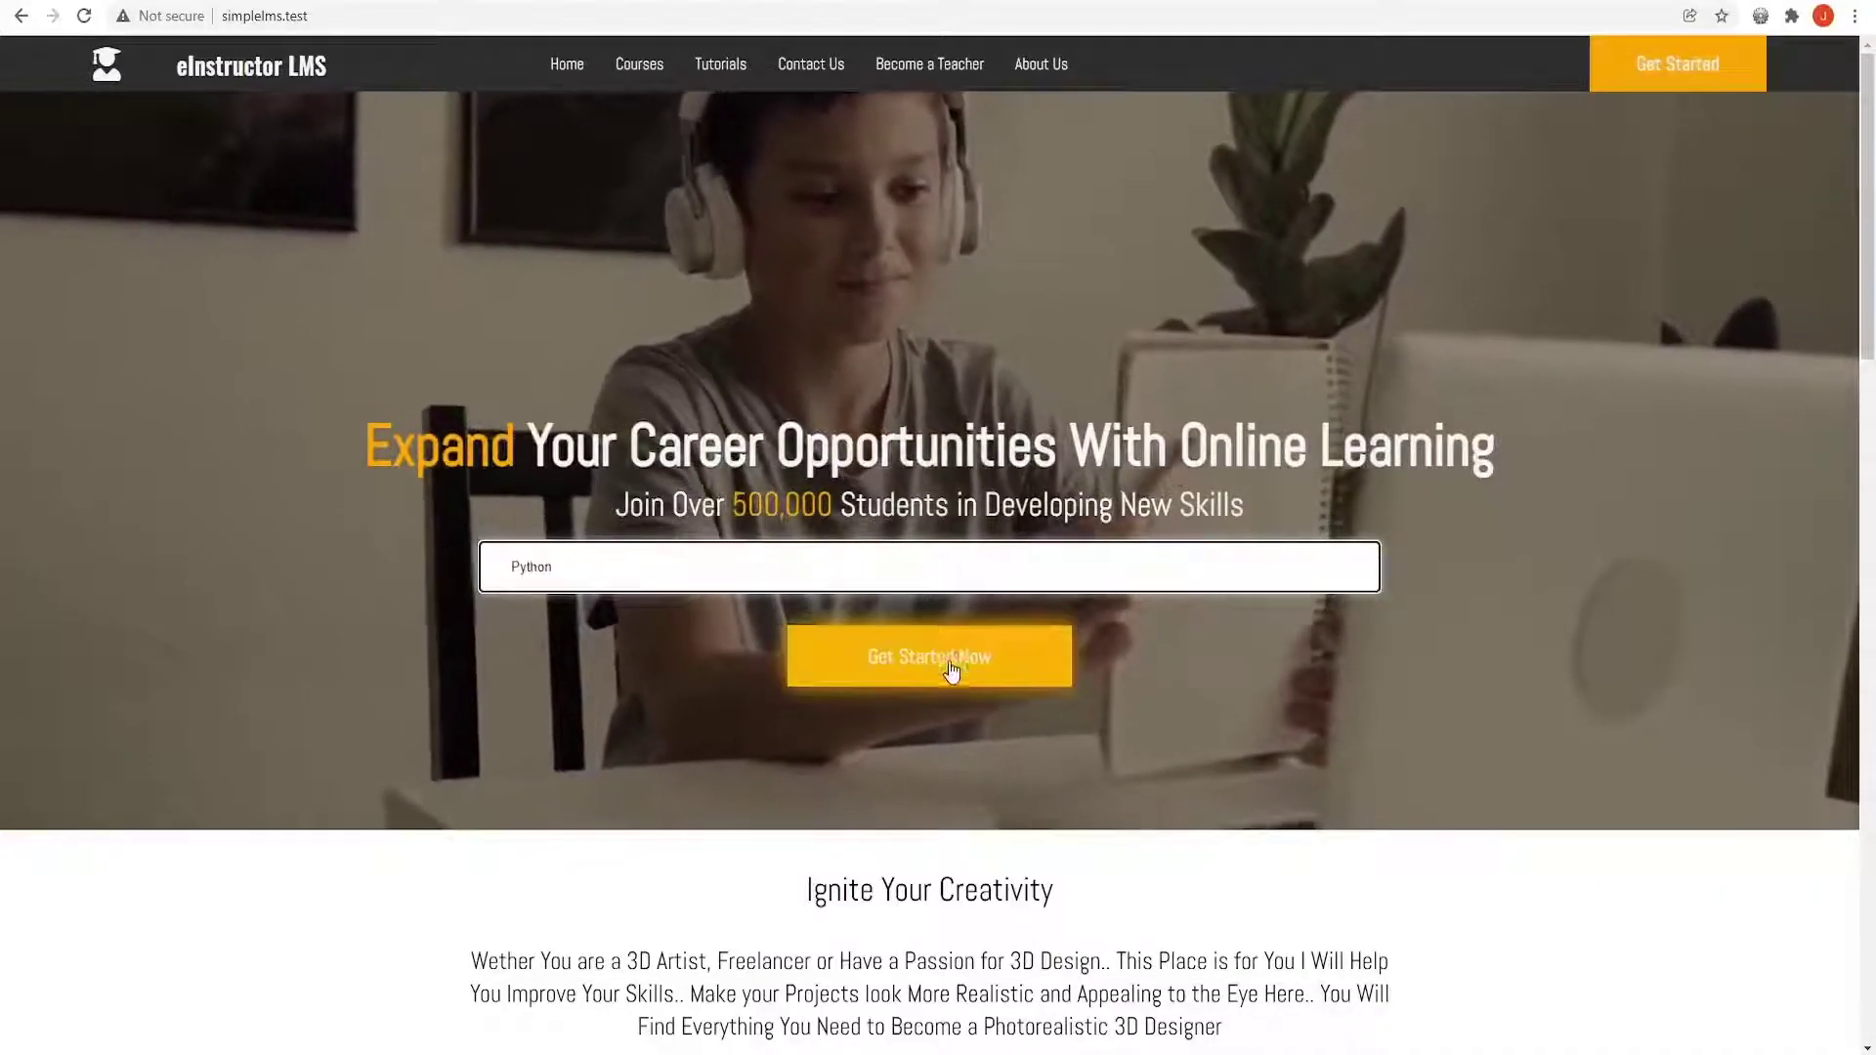
{"action": "double_click", "coordinate": [824, 565]}
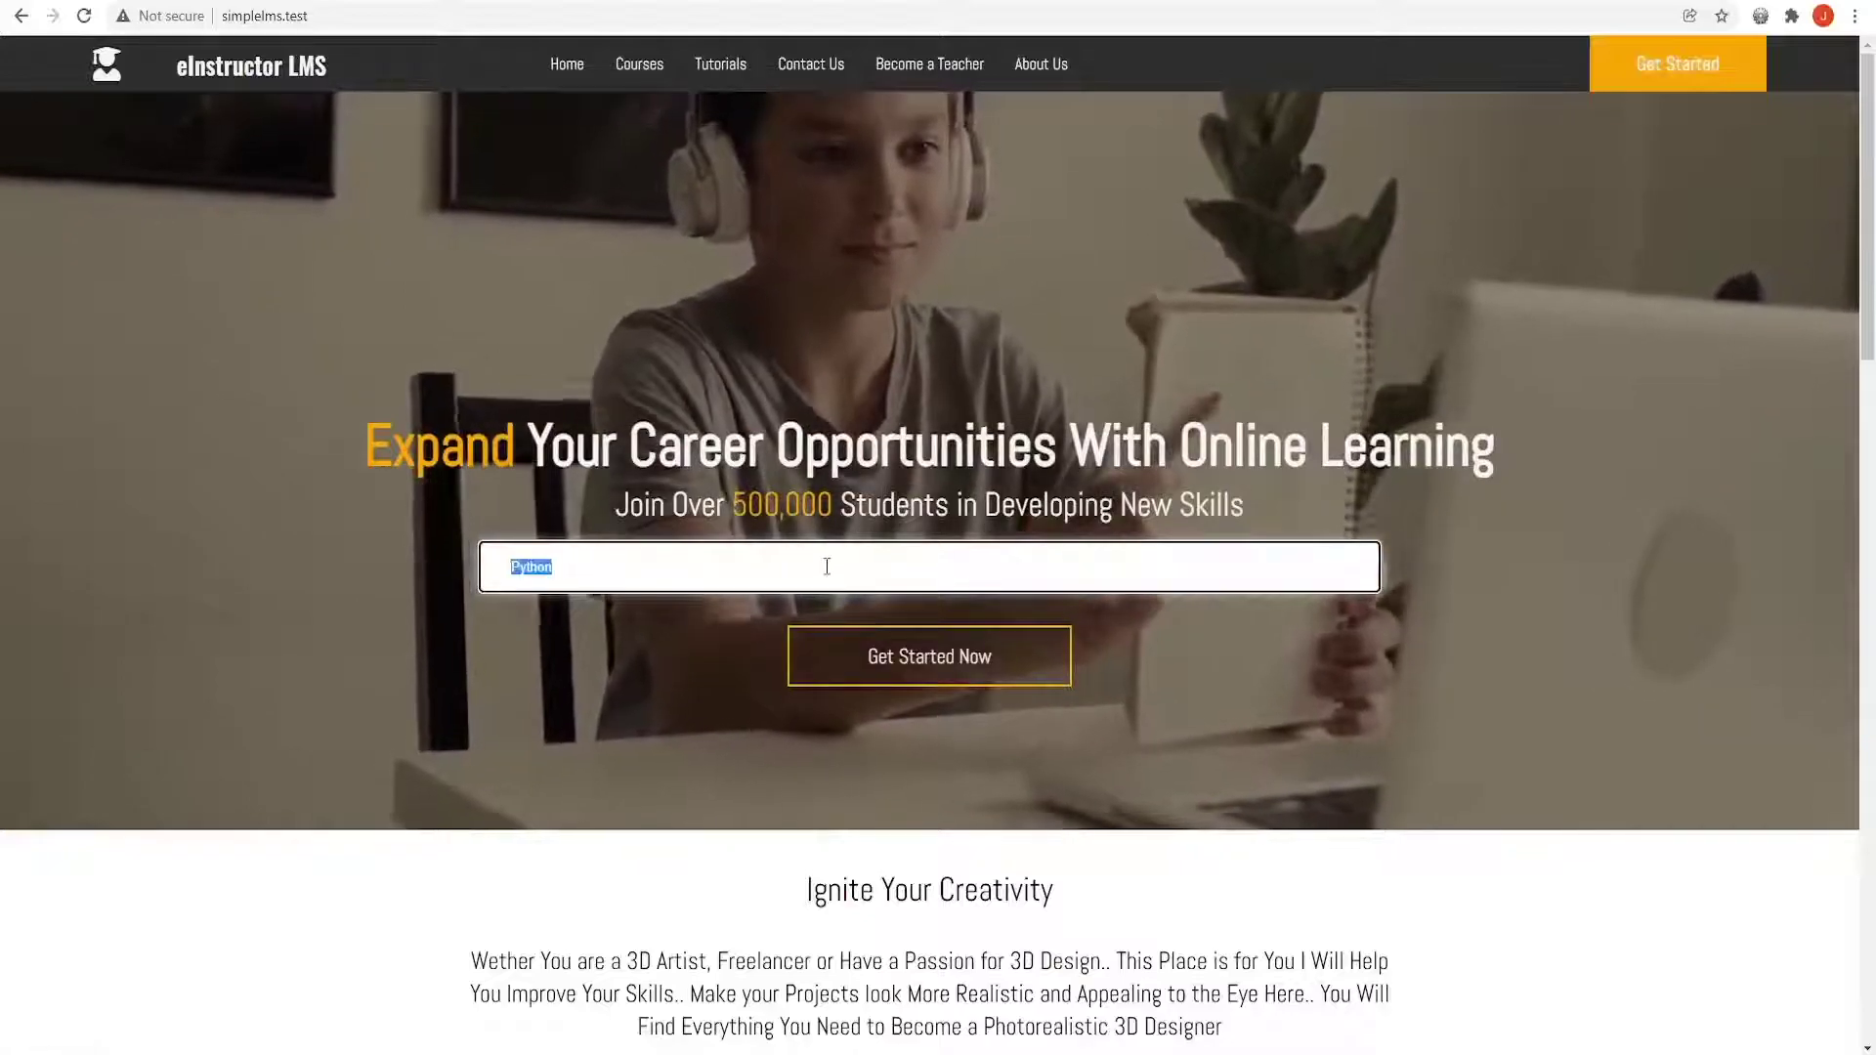
{"action": "key", "text": "BackSpace"}
{"action": "left_click", "coordinate": [721, 695]}
{"action": "scroll", "coordinate": [720, 695], "scroll_direction": "down", "scroll_amount": 6}
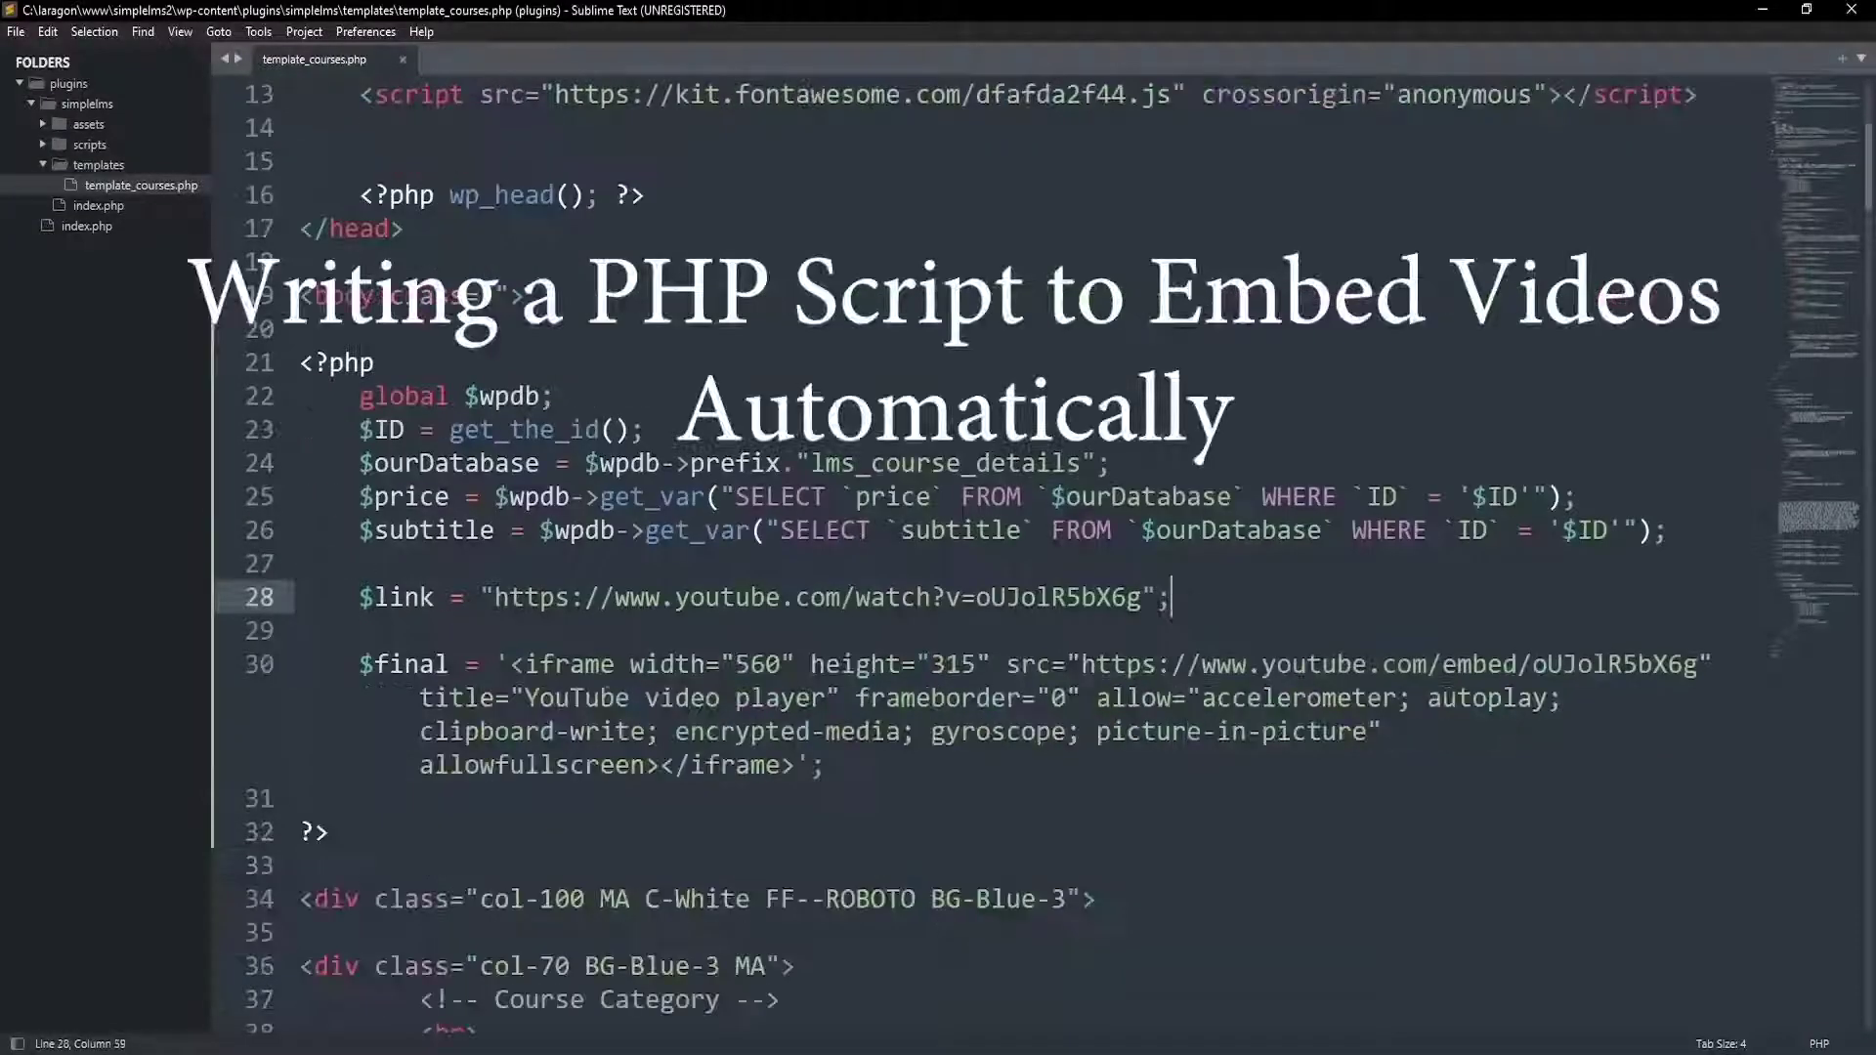
Add echo substr($link, 32) above the iframe string and remove the hard-coded video ID from its src
{"action": "key", "text": "Return"}
{"action": "key", "text": "Return"}
{"action": "type", "text": "substr"}
{"action": "key", "text": "Return"}
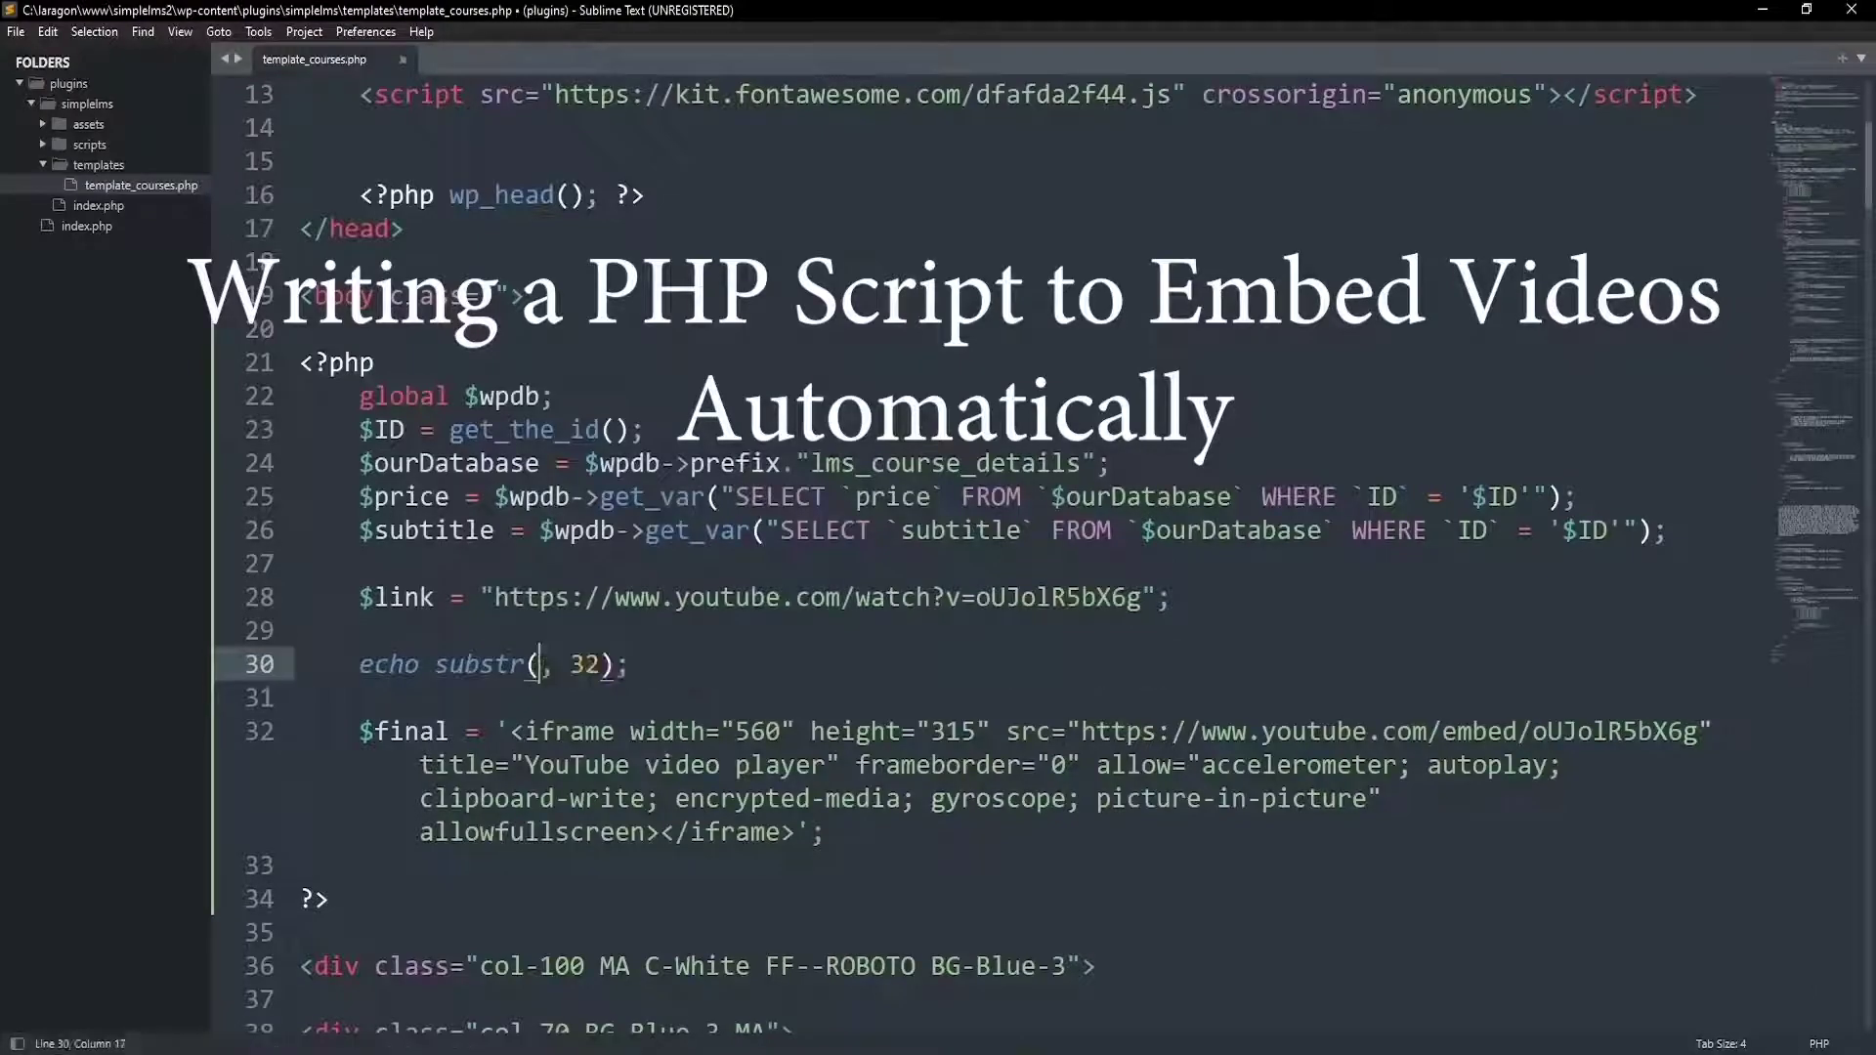
{"action": "type", "text": "$link"}
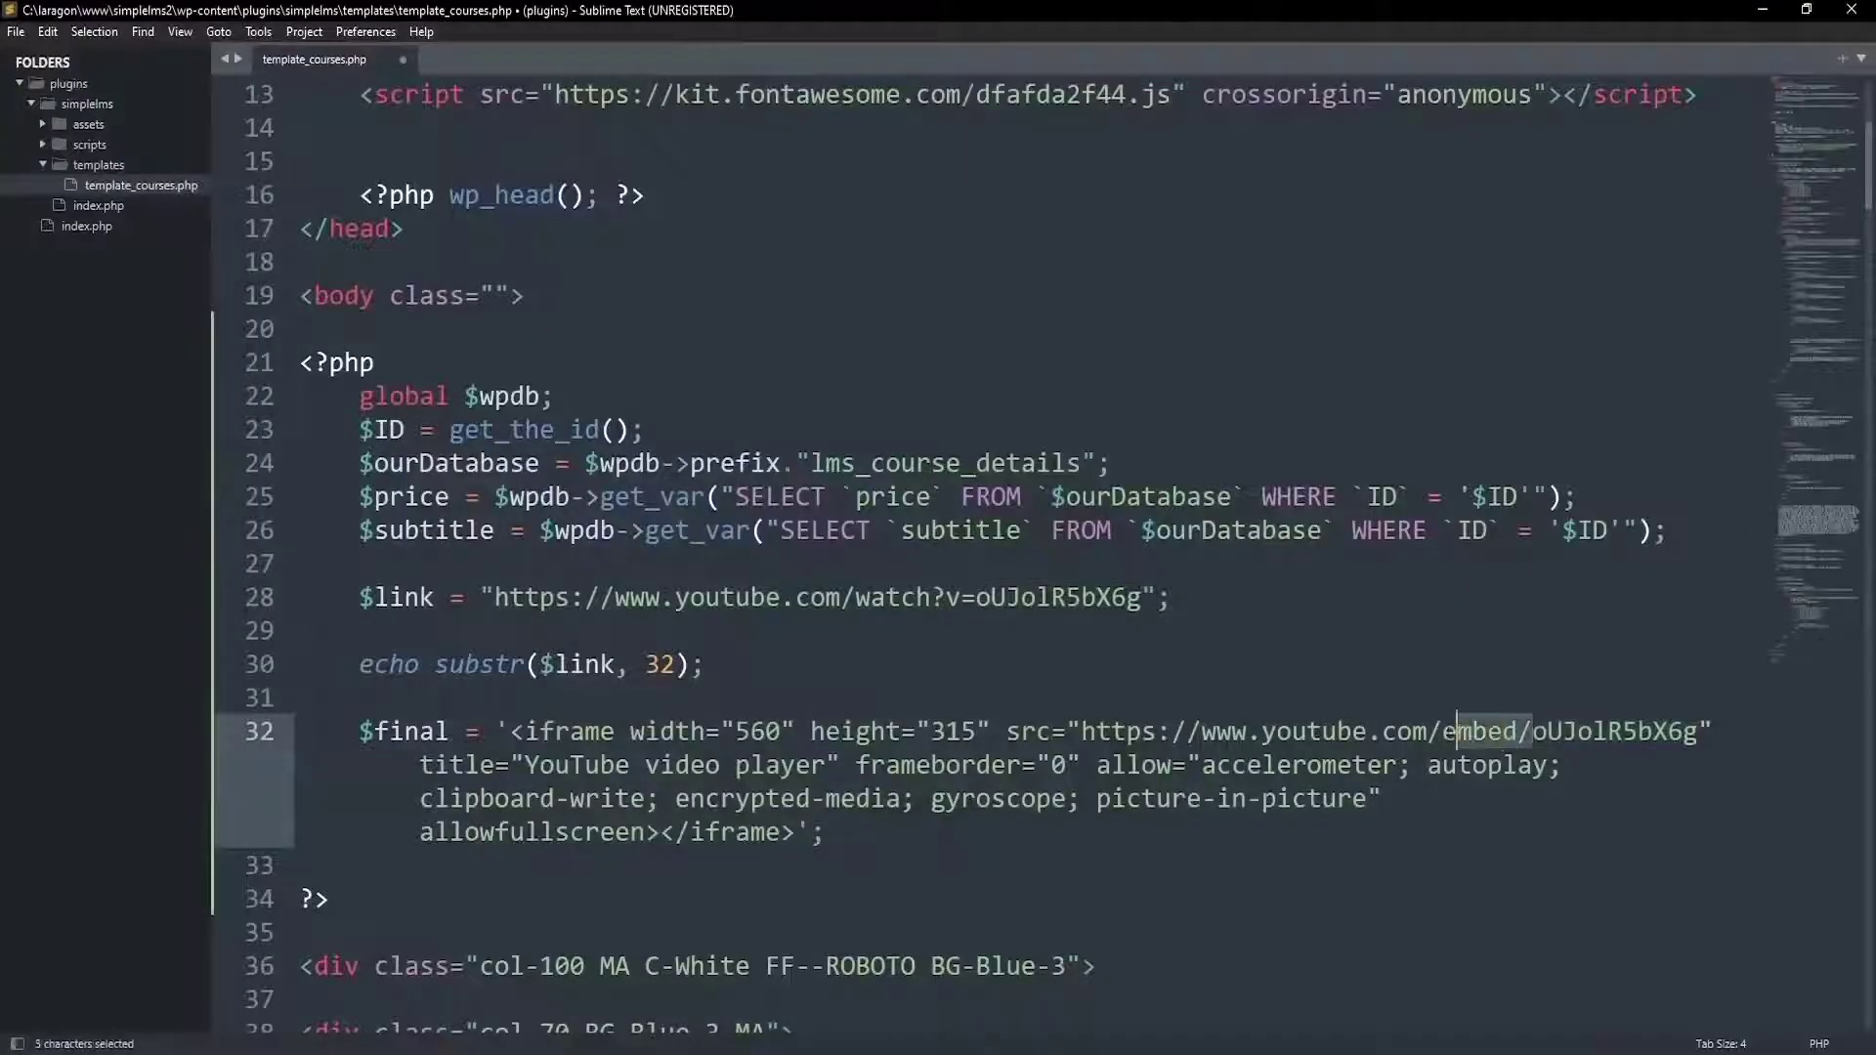
{"action": "key", "text": "BackSpace"}
{"action": "type", "text": "'..'"}
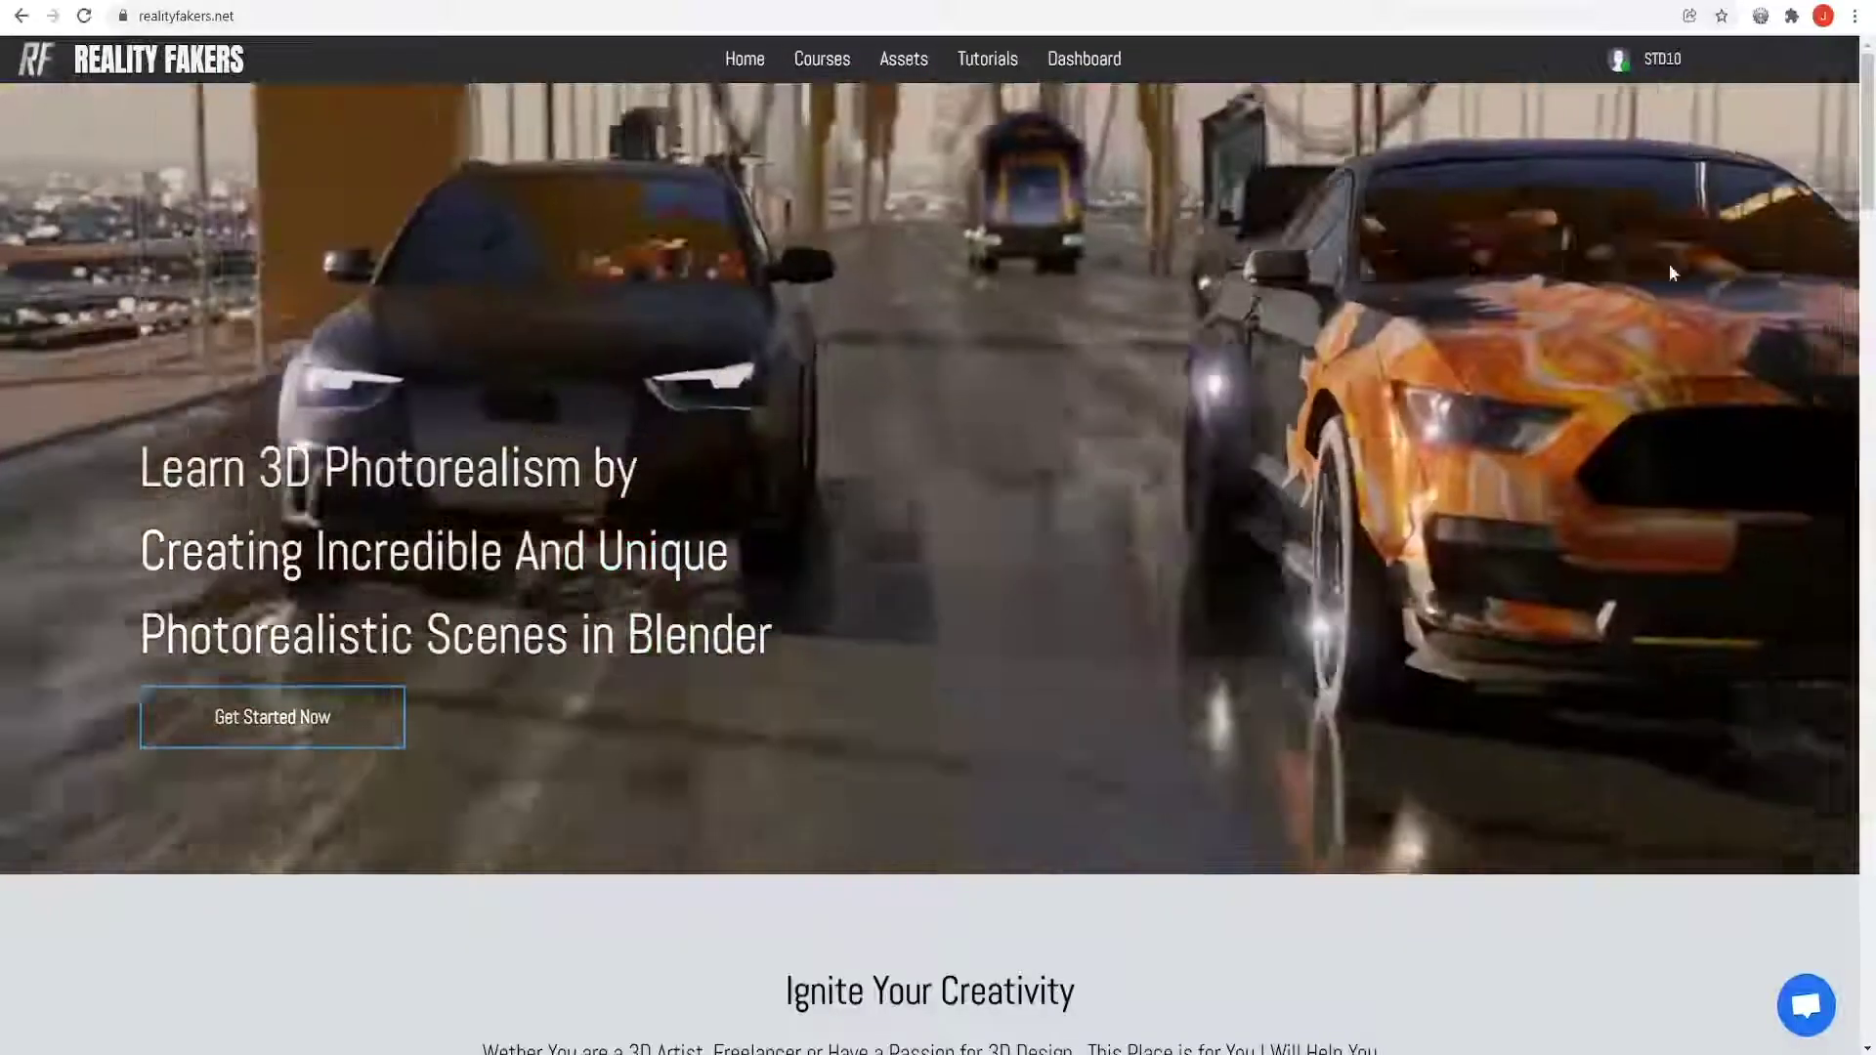
Scroll through the other LMS sites, then the simplelms.test homepage down to its course cards and learner stats
{"action": "scroll", "coordinate": [1690, 335], "scroll_direction": "down", "scroll_amount": 5}
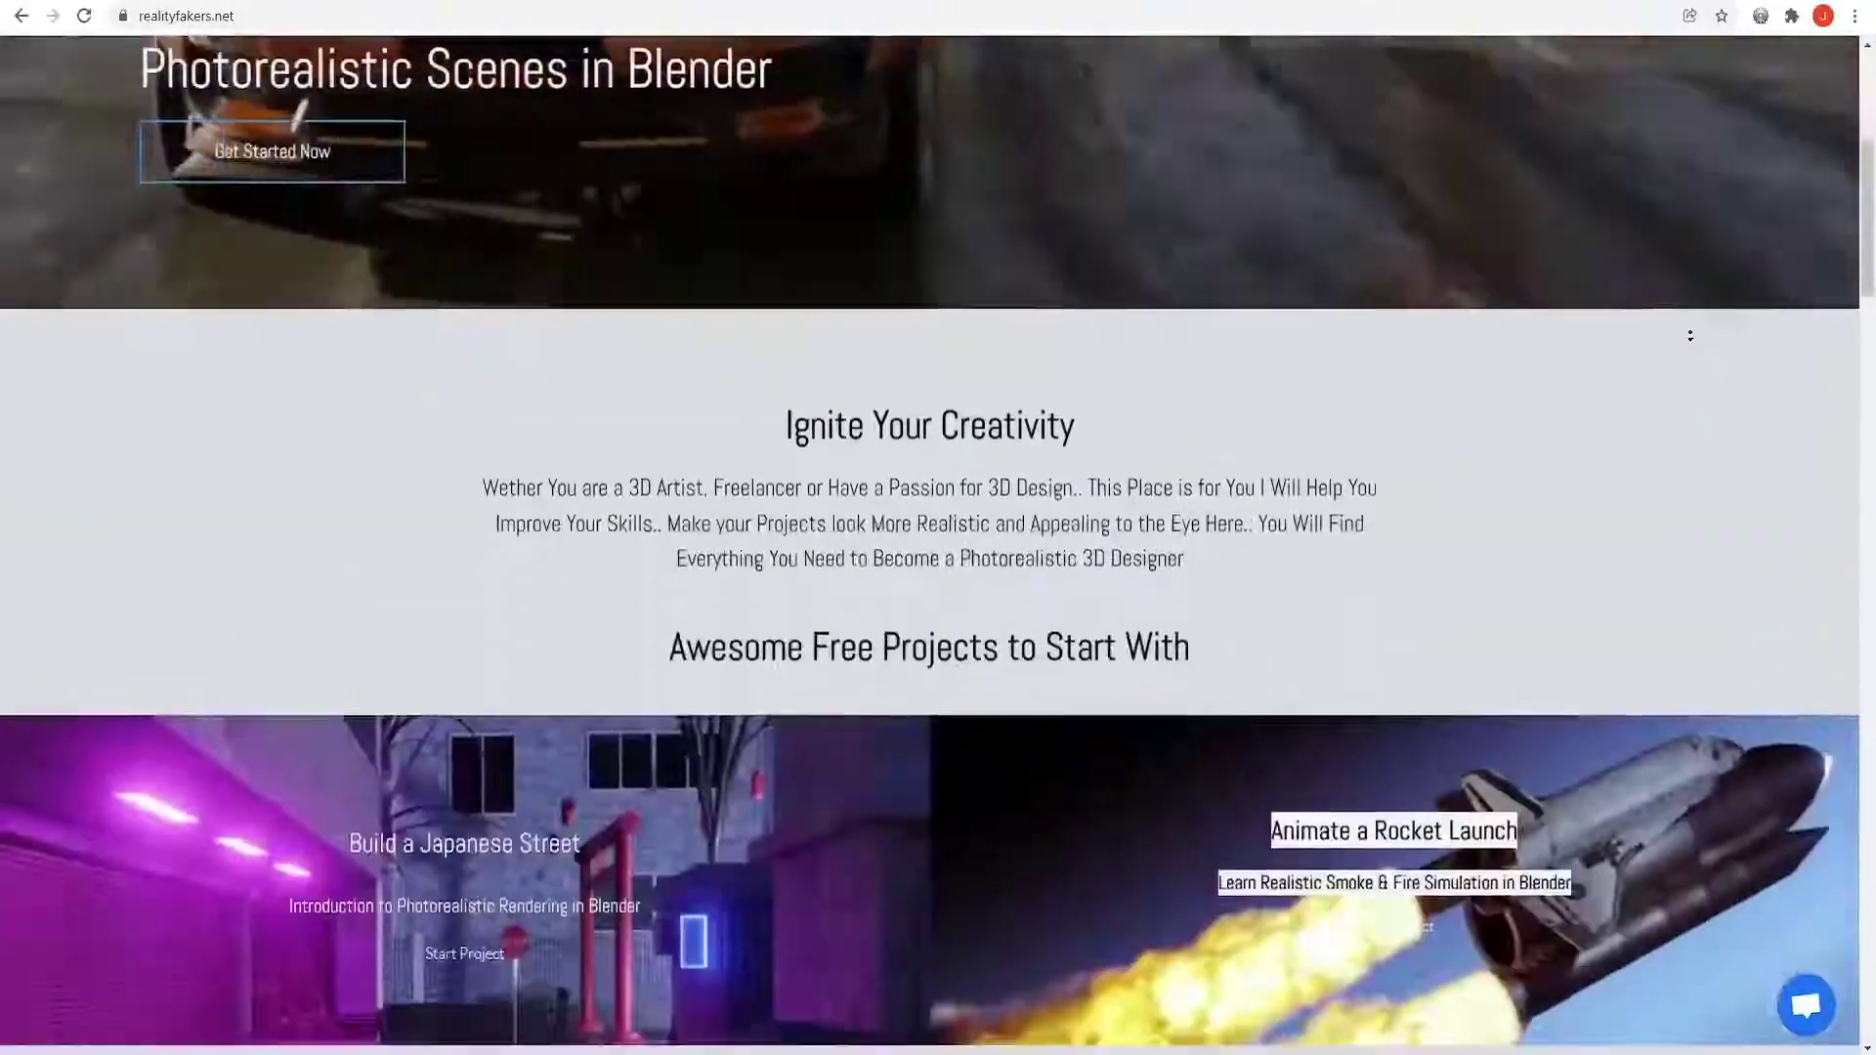
{"action": "scroll", "coordinate": [1690, 335], "scroll_direction": "down", "scroll_amount": 15}
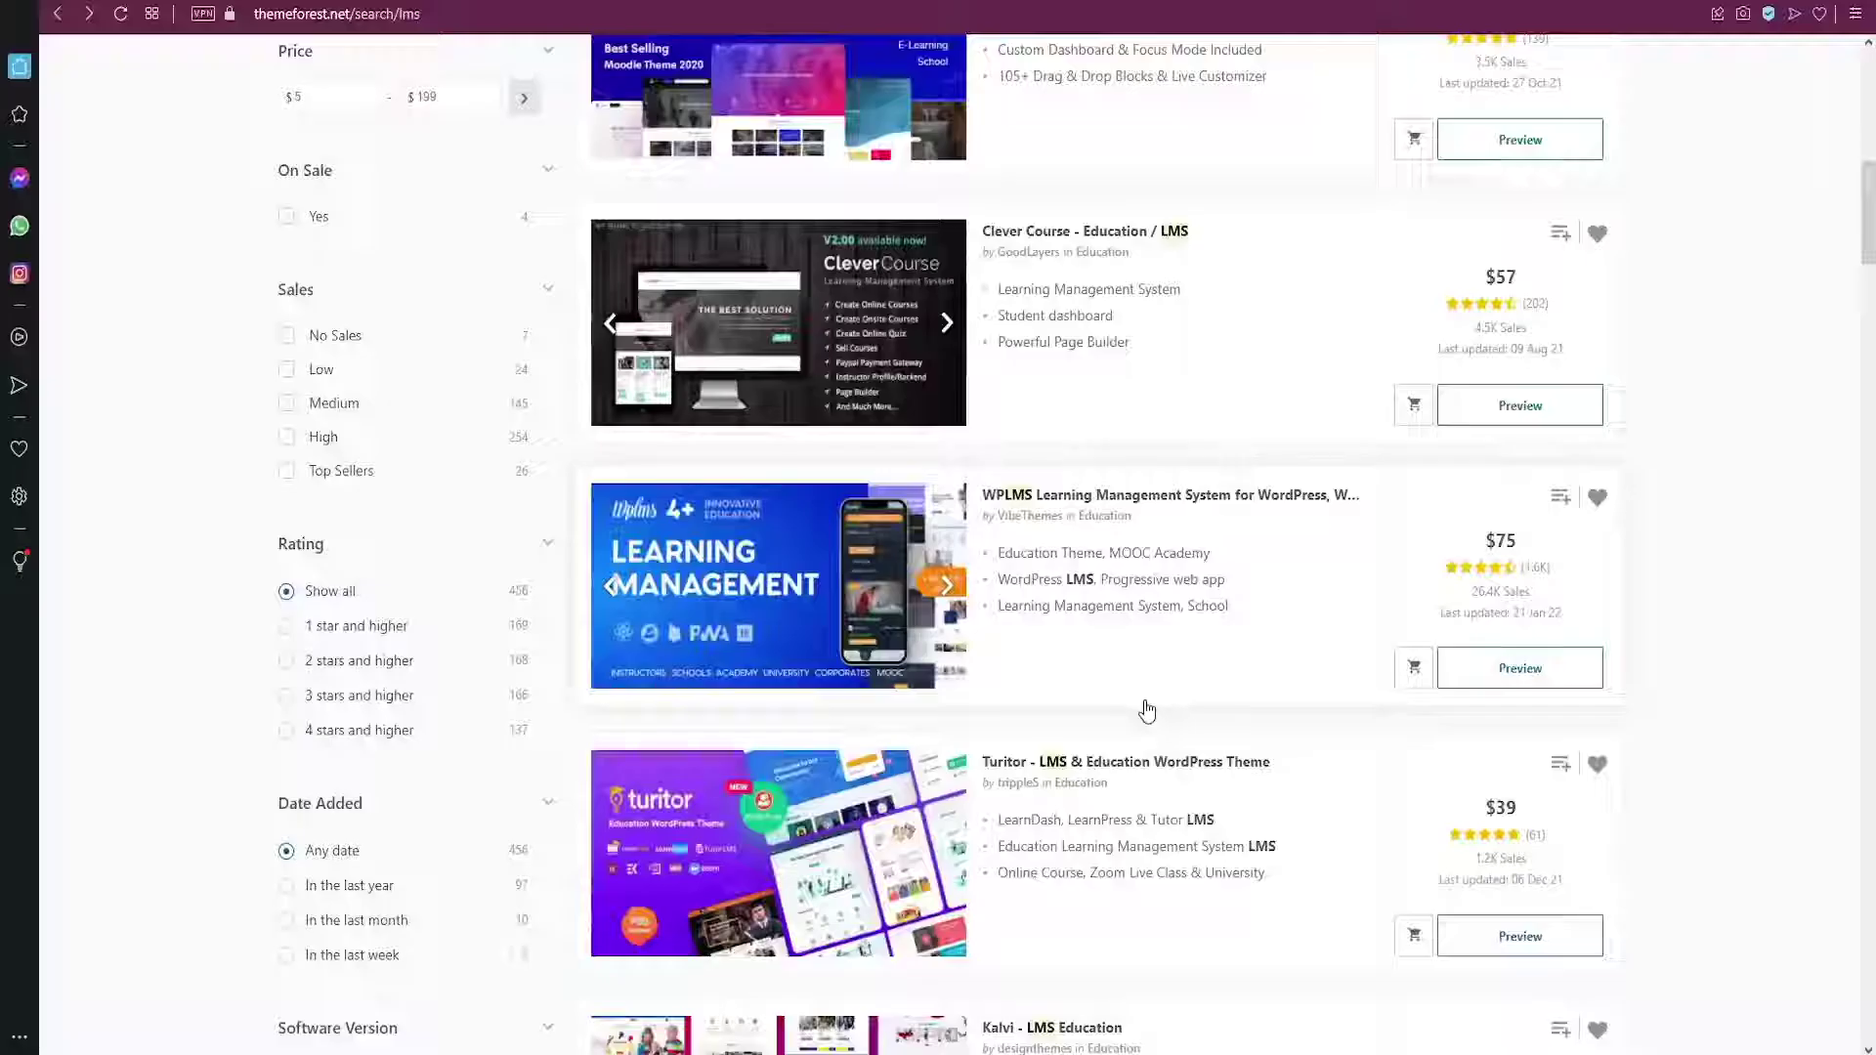
{"action": "scroll", "coordinate": [1143, 704], "scroll_direction": "down", "scroll_amount": 5}
{"action": "scroll", "coordinate": [1148, 710], "scroll_direction": "up", "scroll_amount": 9}
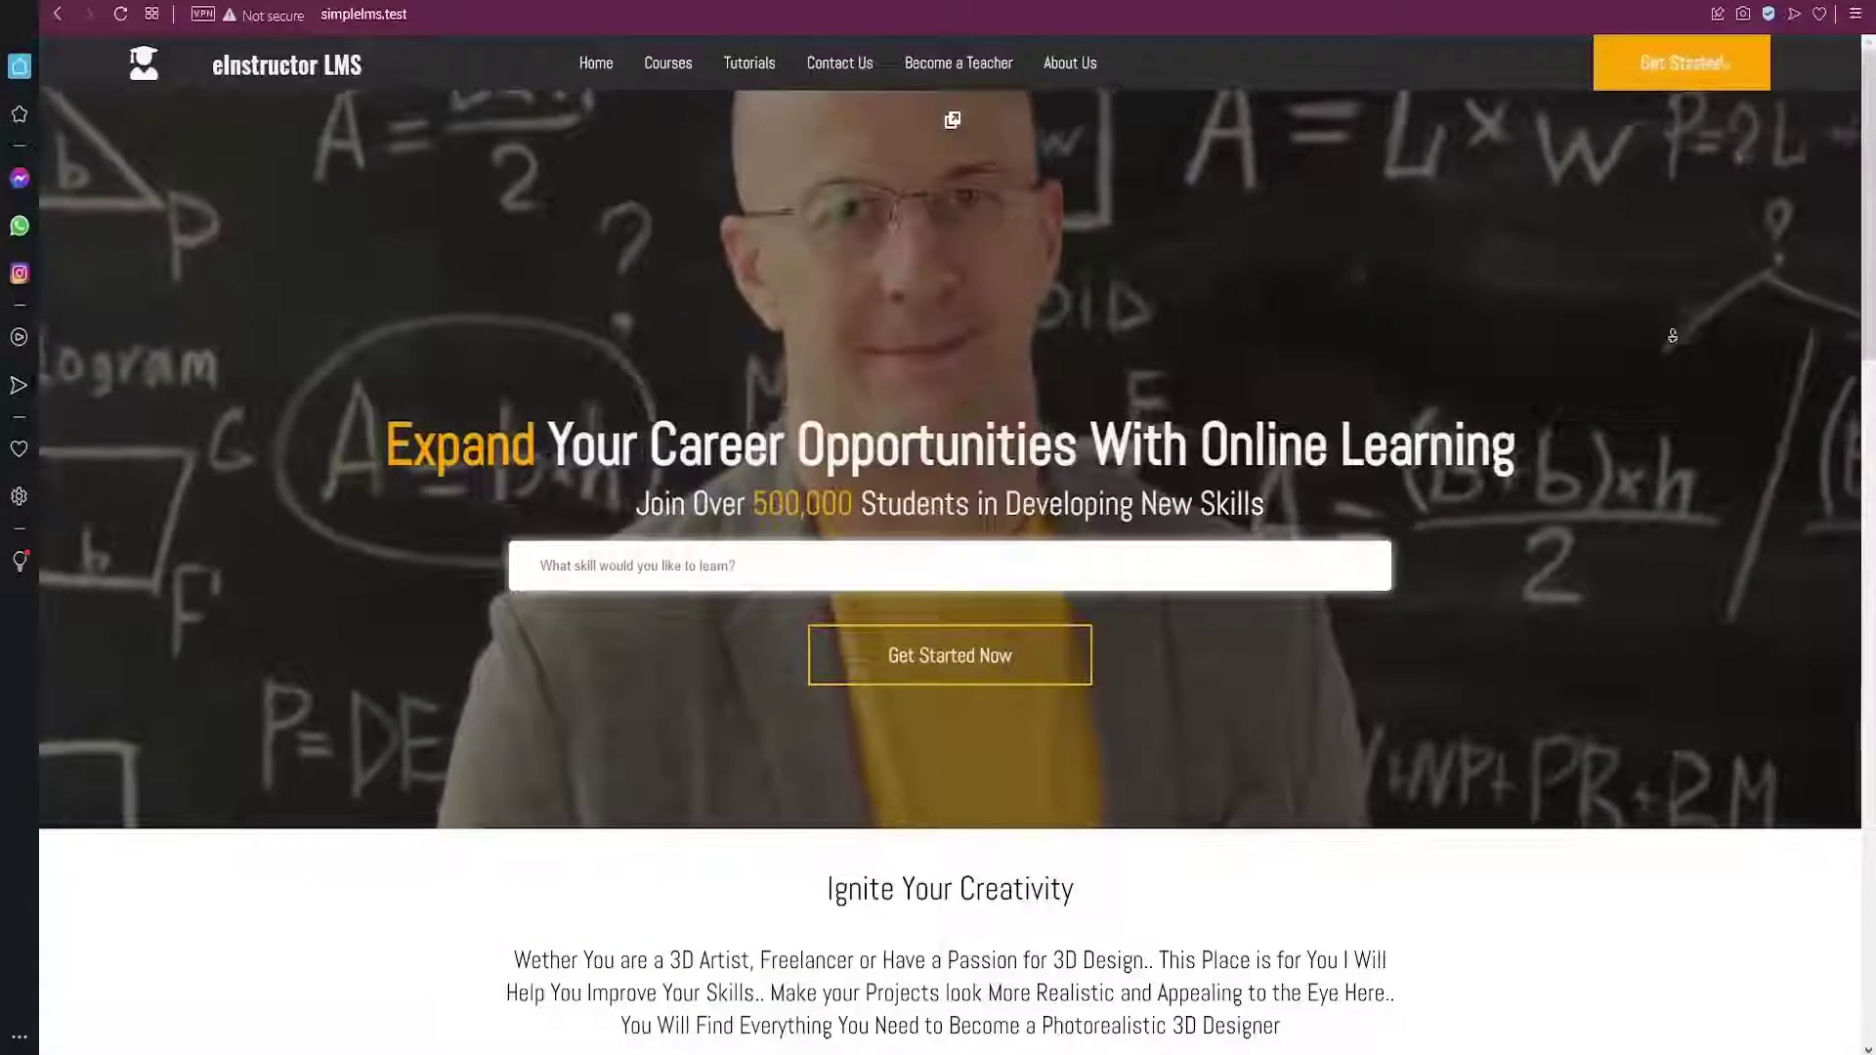
{"action": "scroll", "coordinate": [1673, 336], "scroll_direction": "down", "scroll_amount": 6}
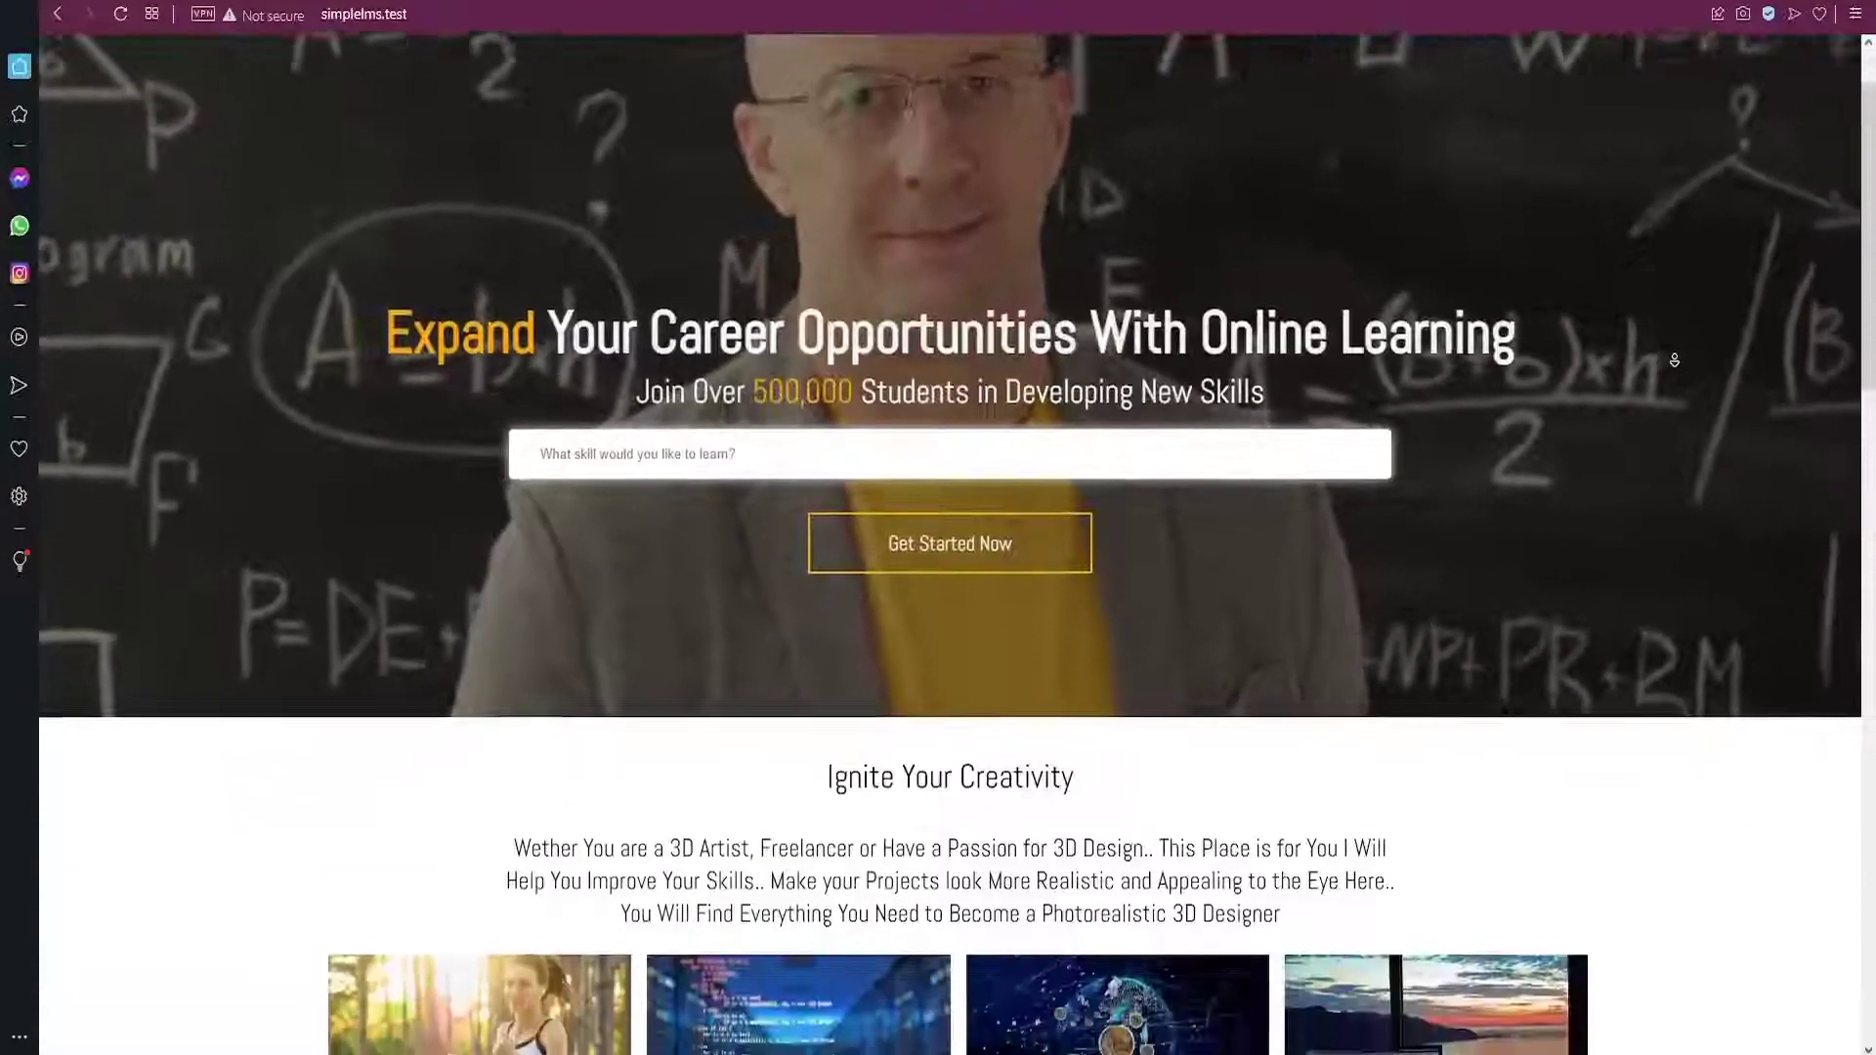
{"action": "scroll", "coordinate": [1673, 361], "scroll_direction": "down", "scroll_amount": 7}
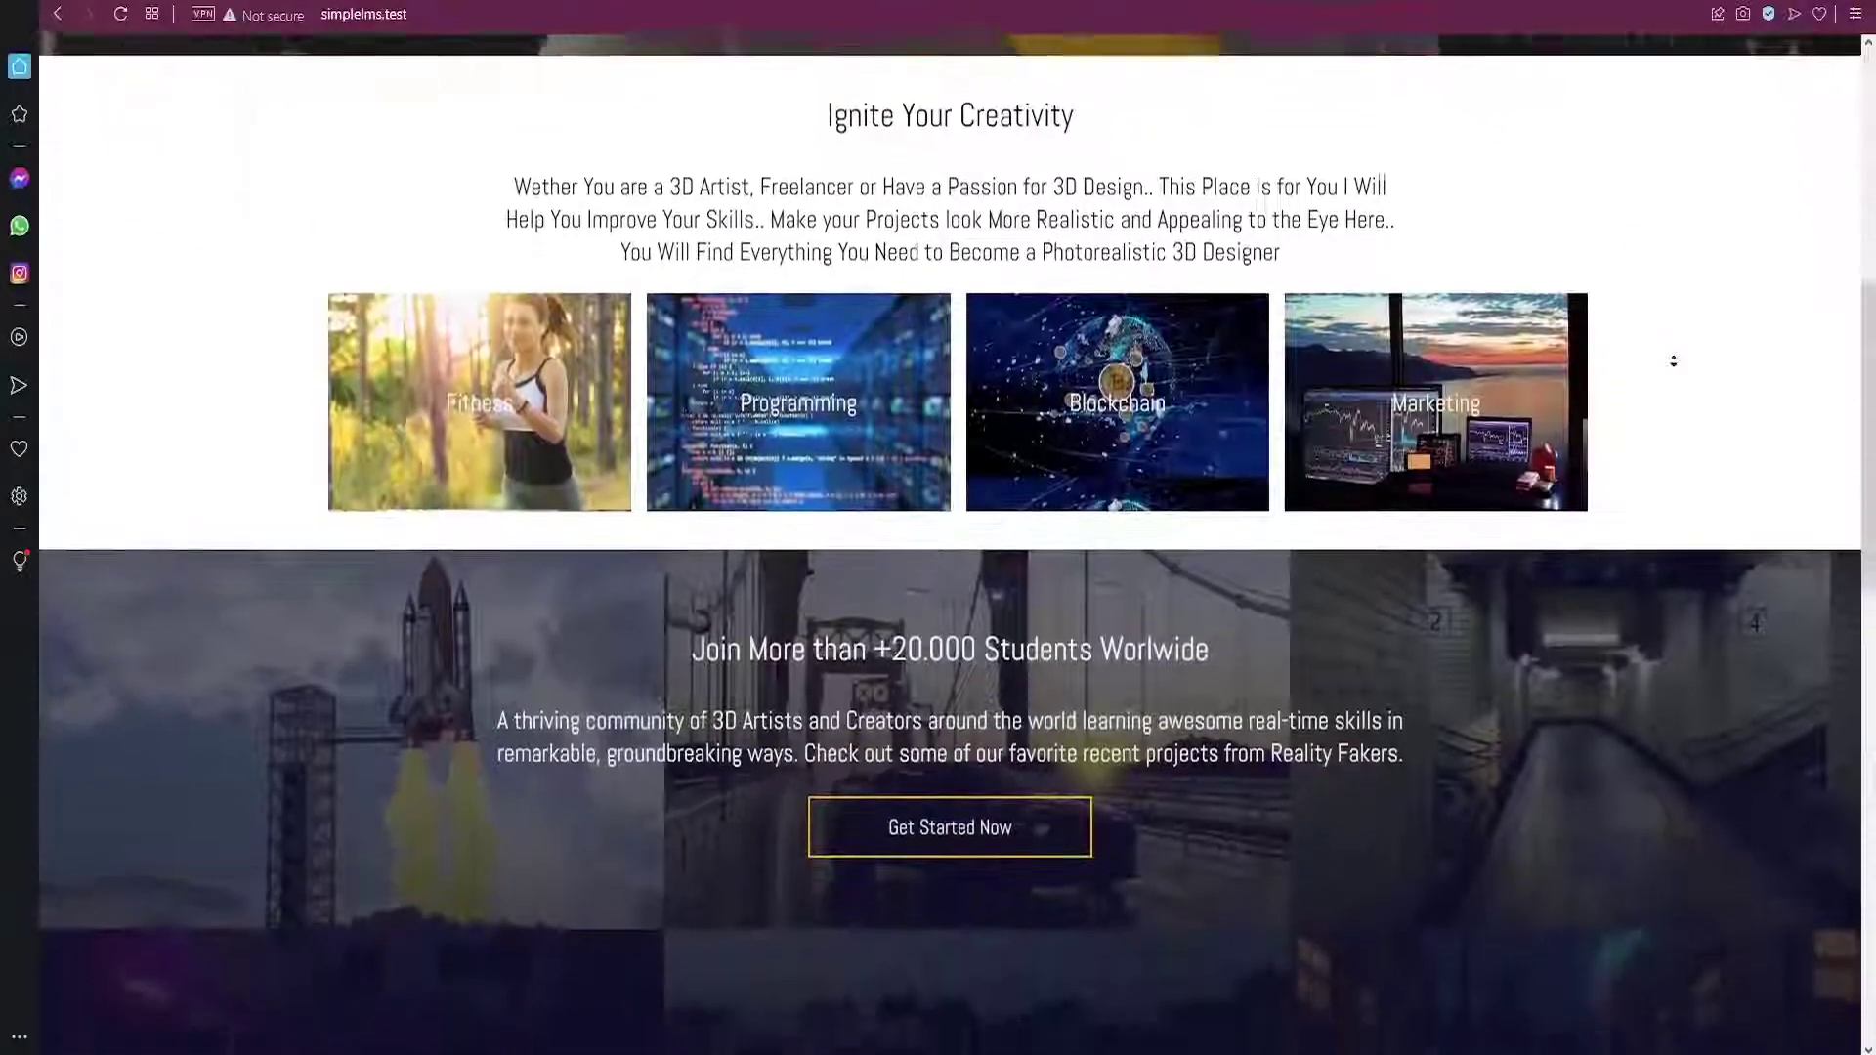
{"action": "scroll", "coordinate": [1673, 360], "scroll_direction": "down", "scroll_amount": 7}
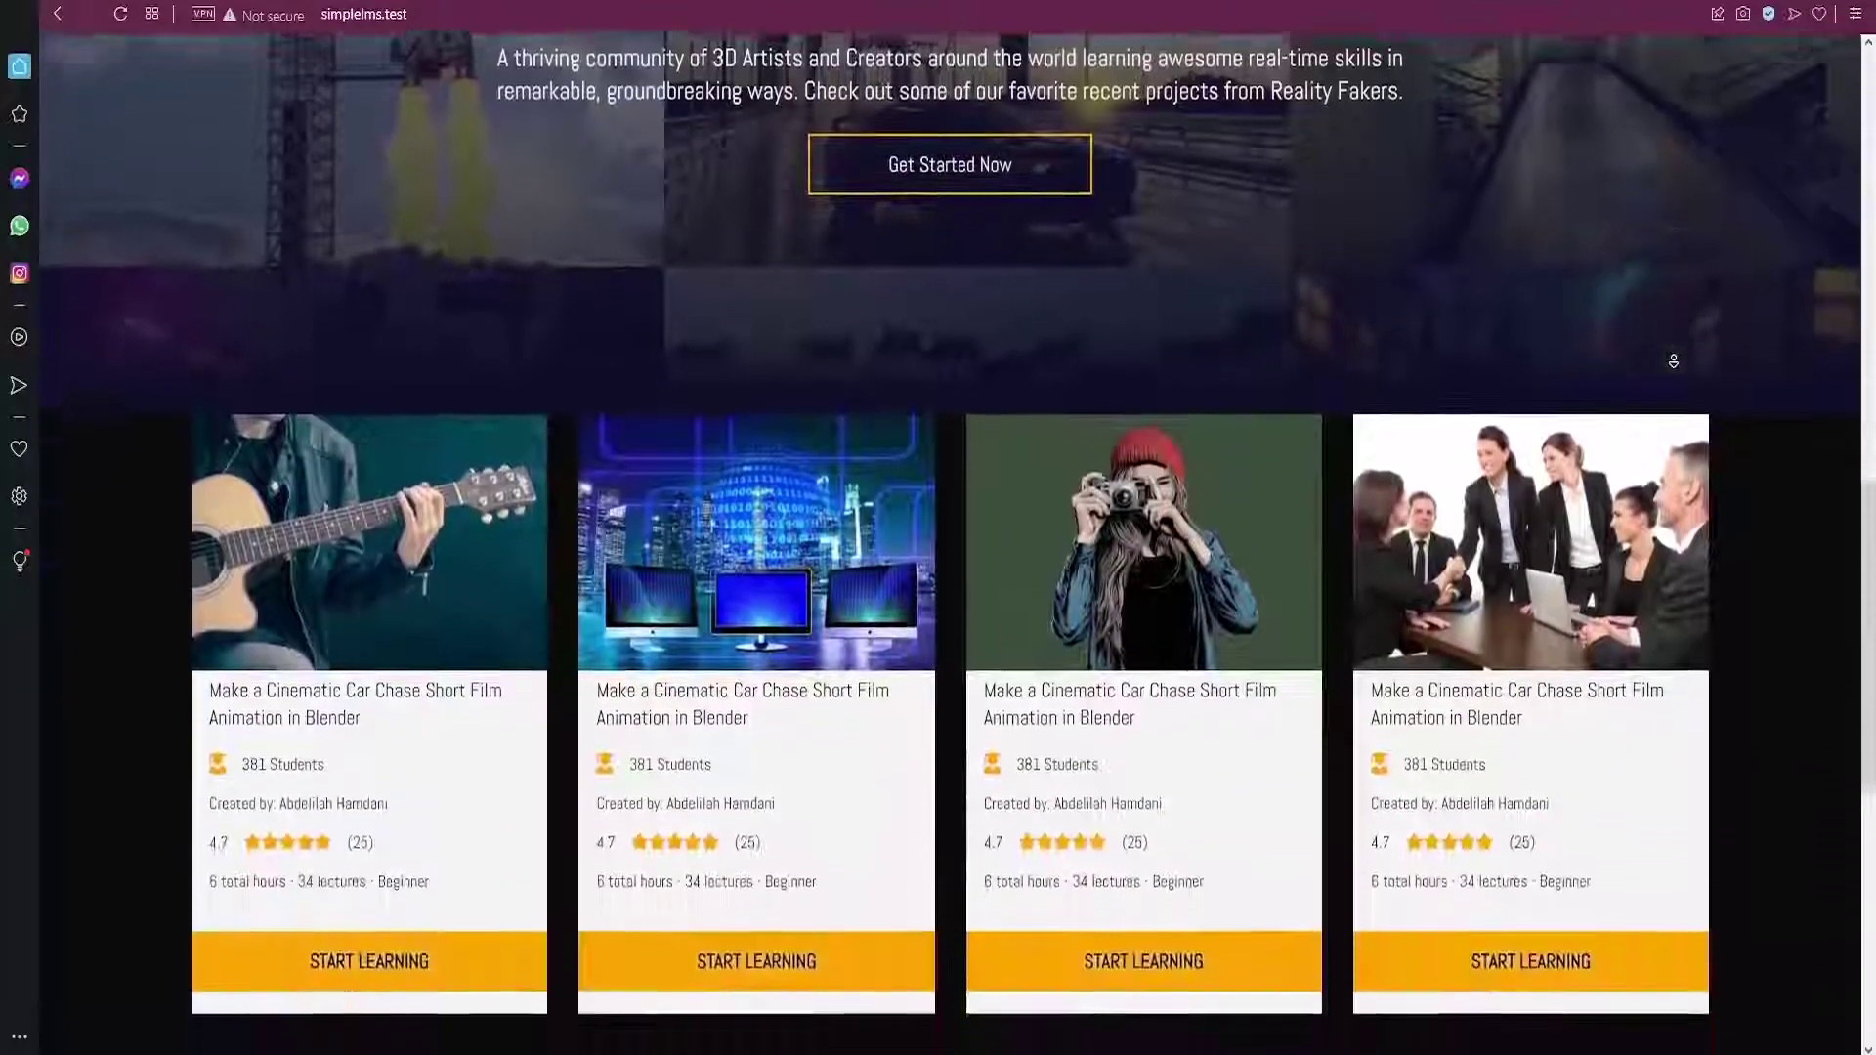
{"action": "scroll", "coordinate": [1673, 361], "scroll_direction": "down", "scroll_amount": 4}
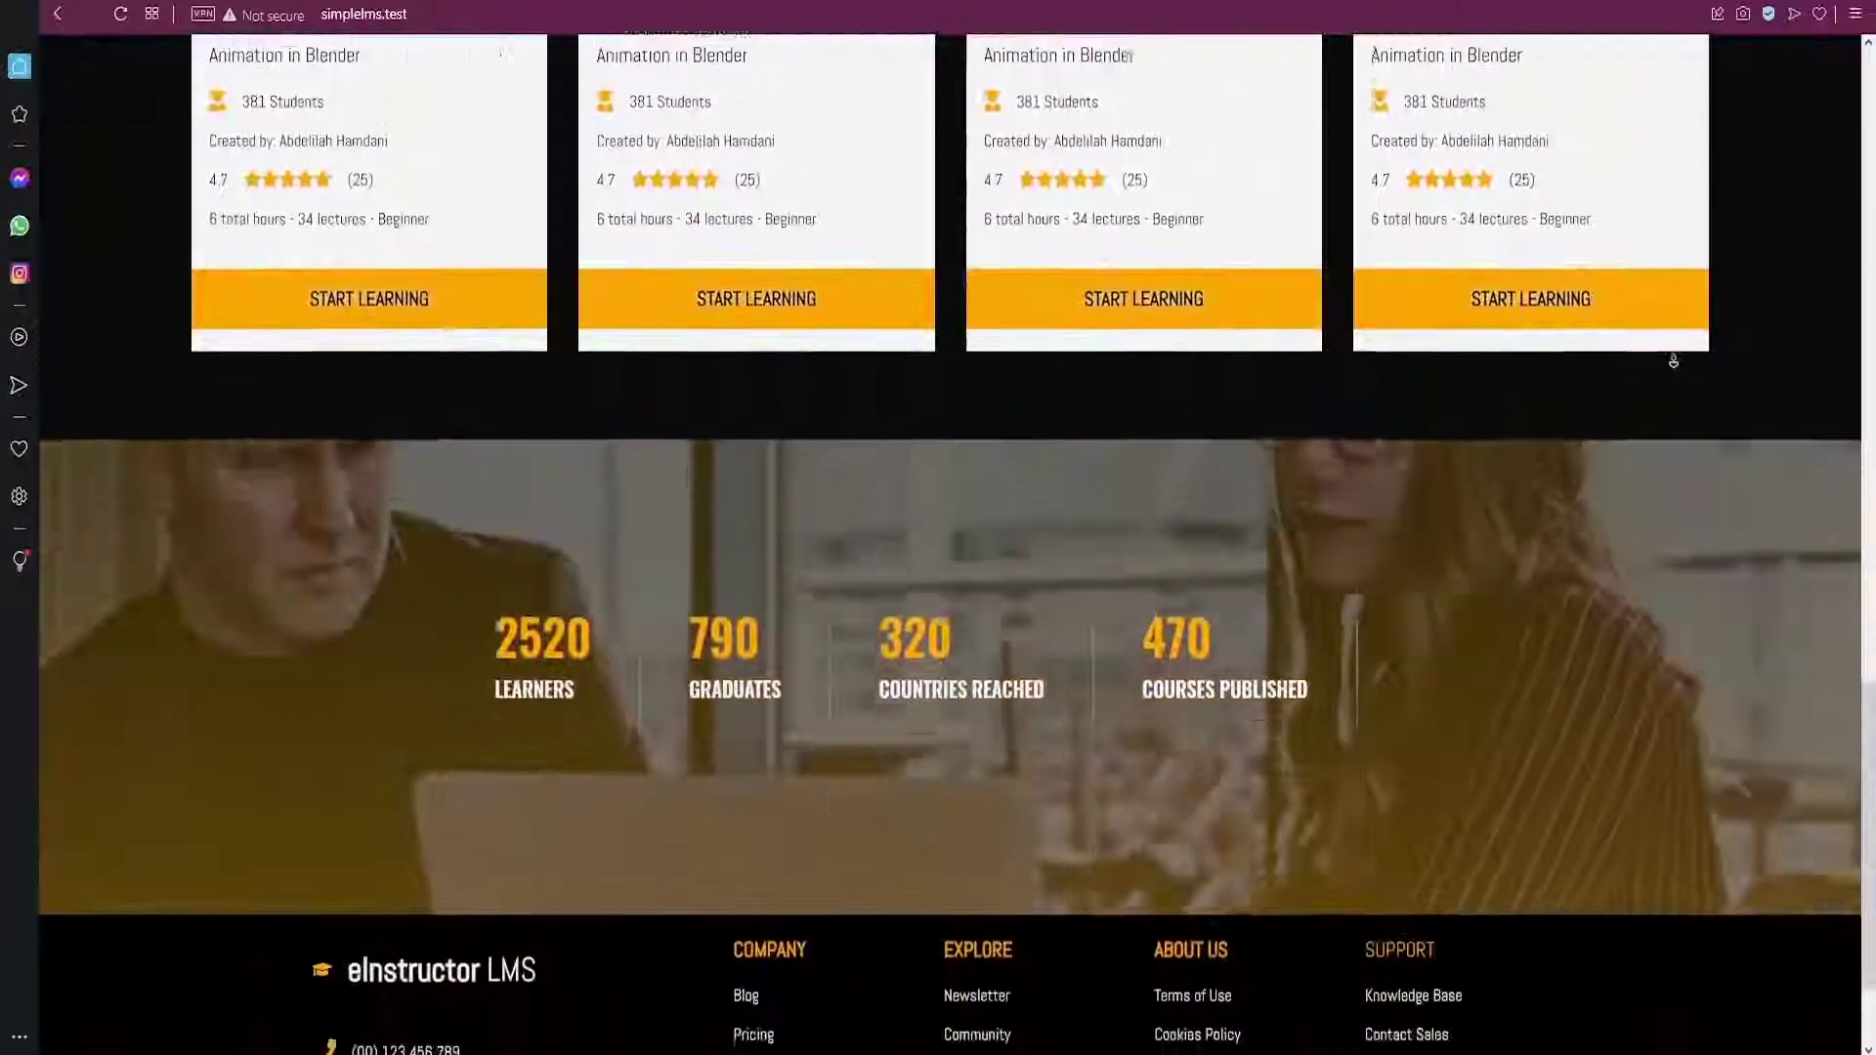